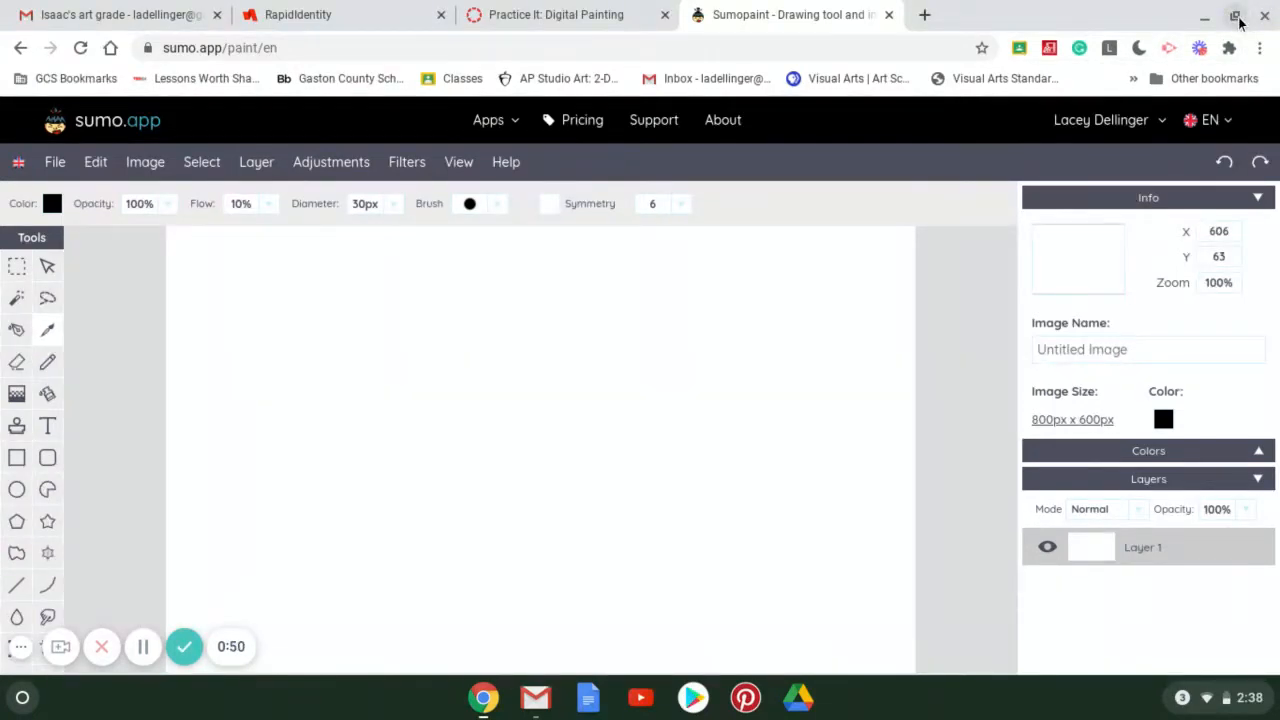
Arrange the browser windows so the pumpkin reference photo stays visible beside the blank canvas
click(1236, 17)
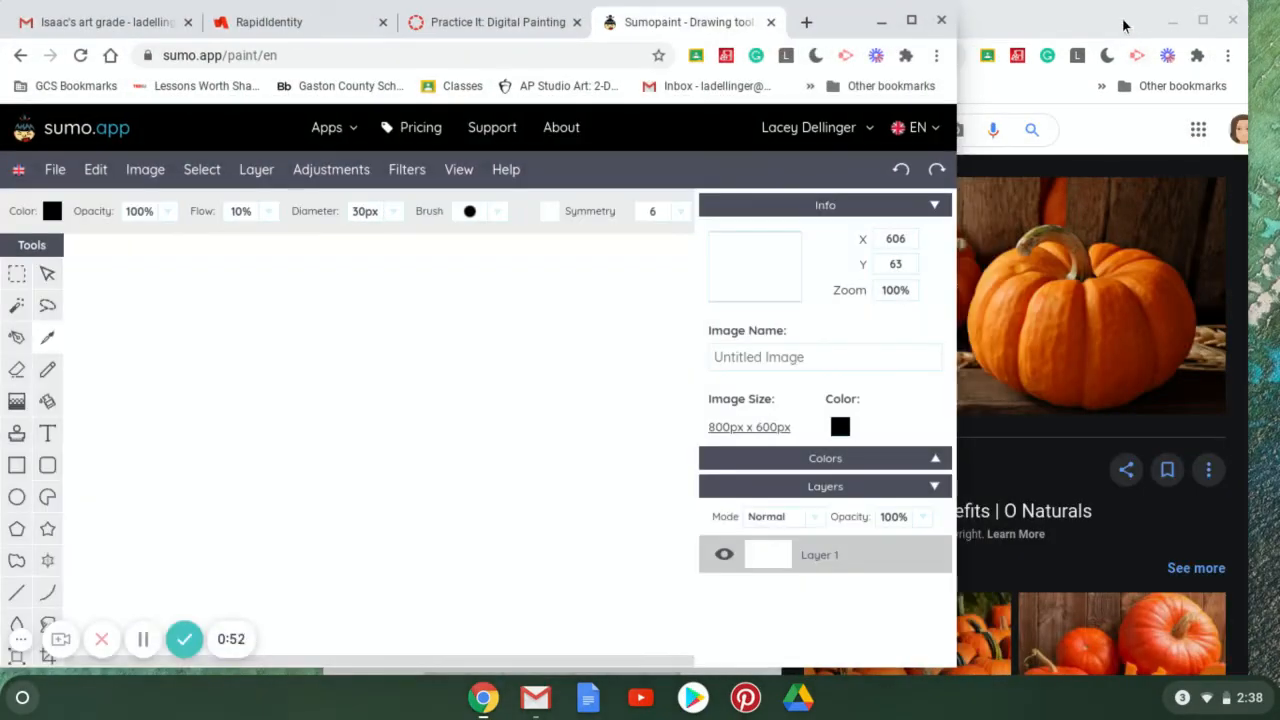
click(1122, 25)
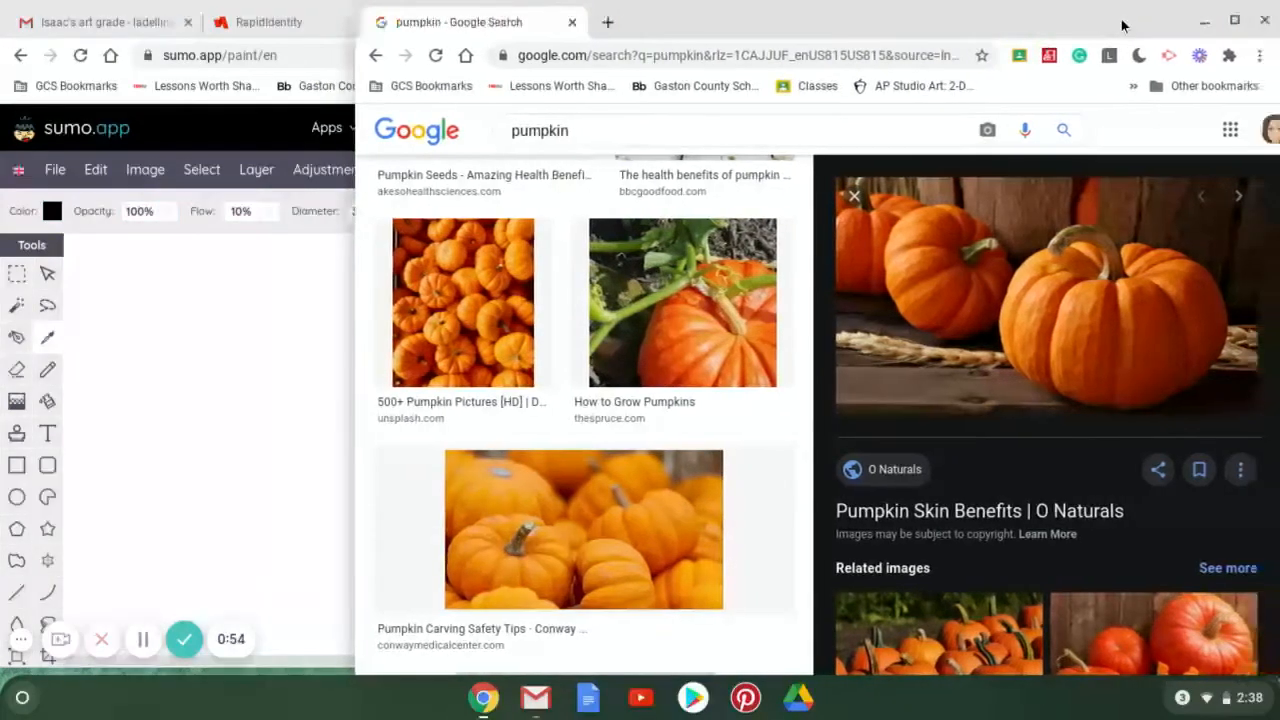
click(310, 321)
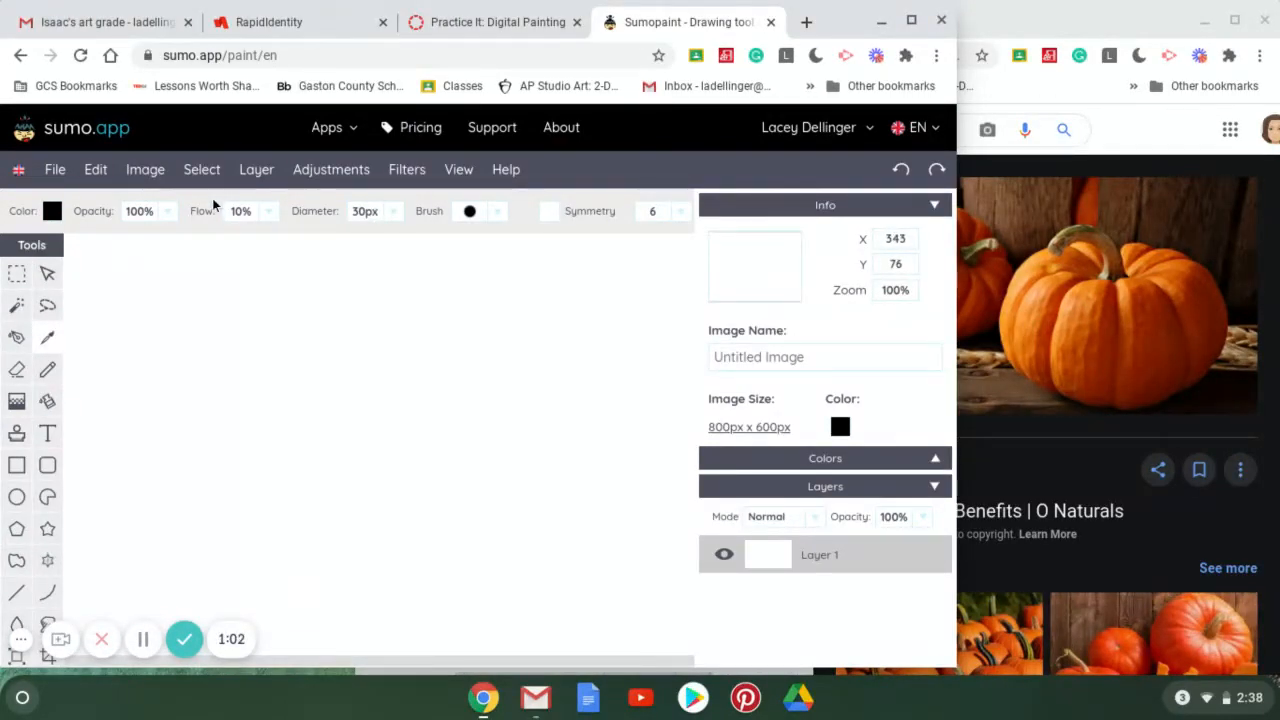
Set up the pencil tool with the Narrow brush shape and a 3px diameter
click(47, 370)
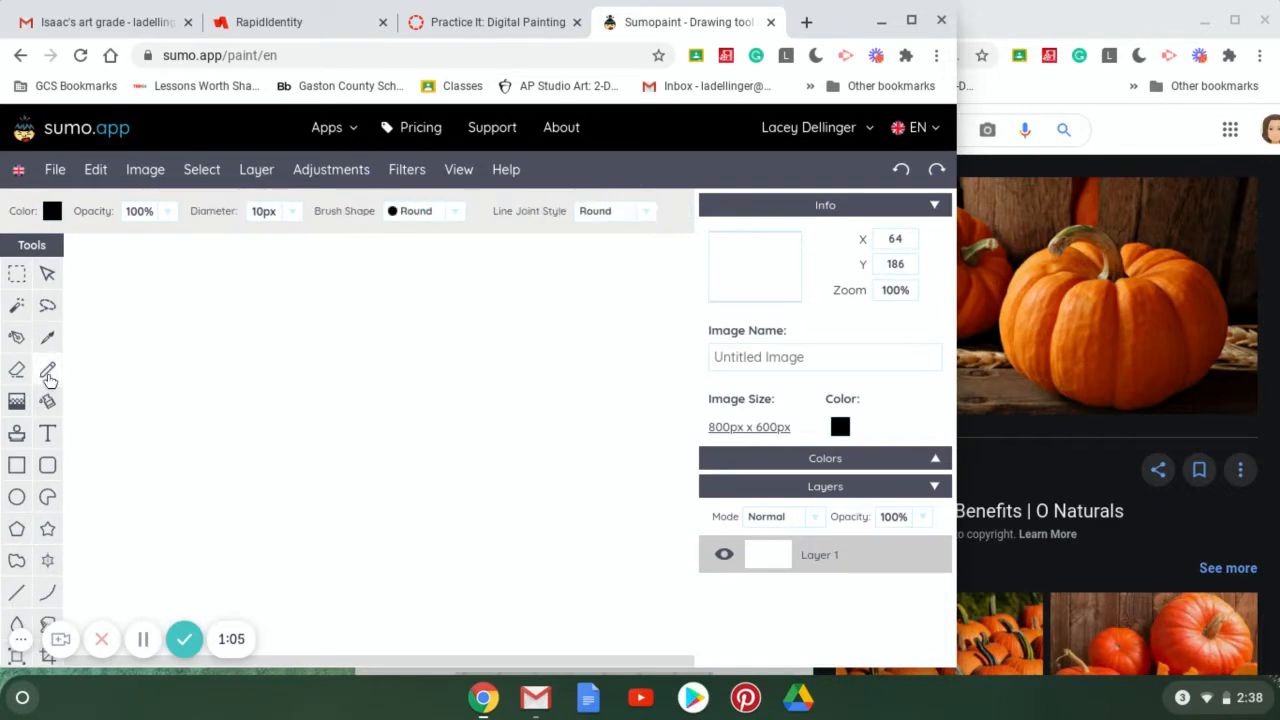
click(462, 216)
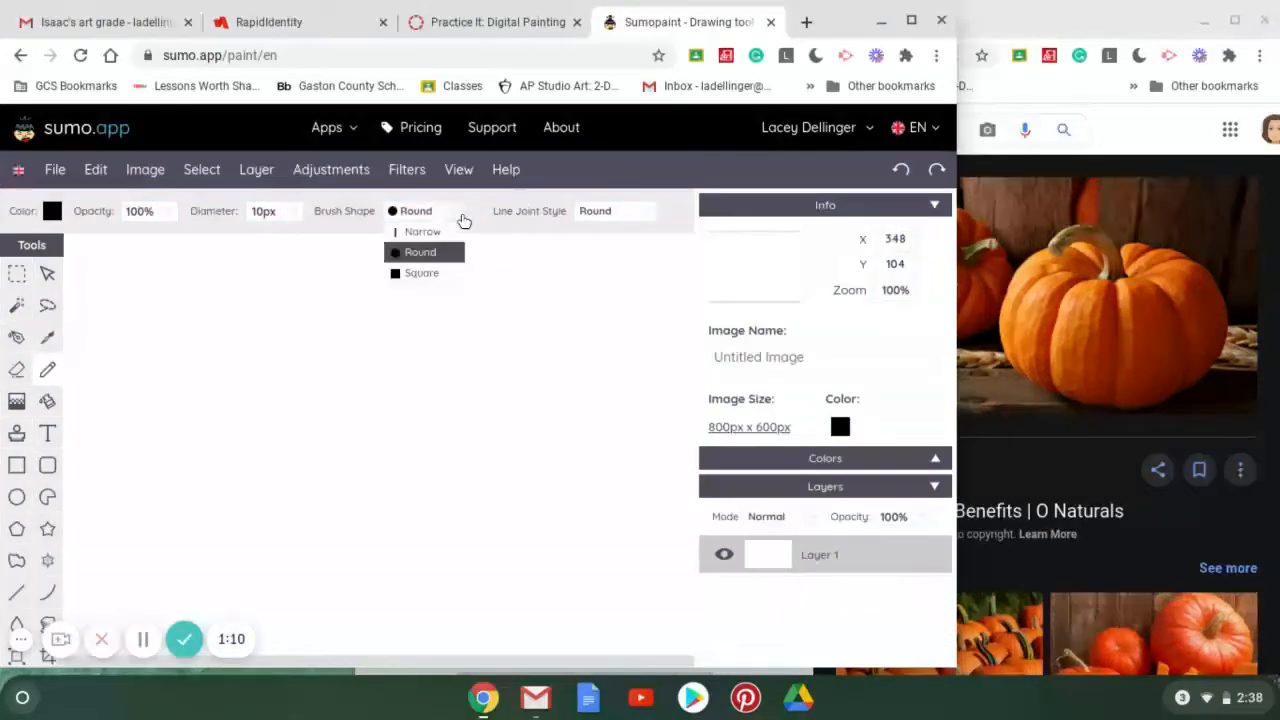
click(446, 231)
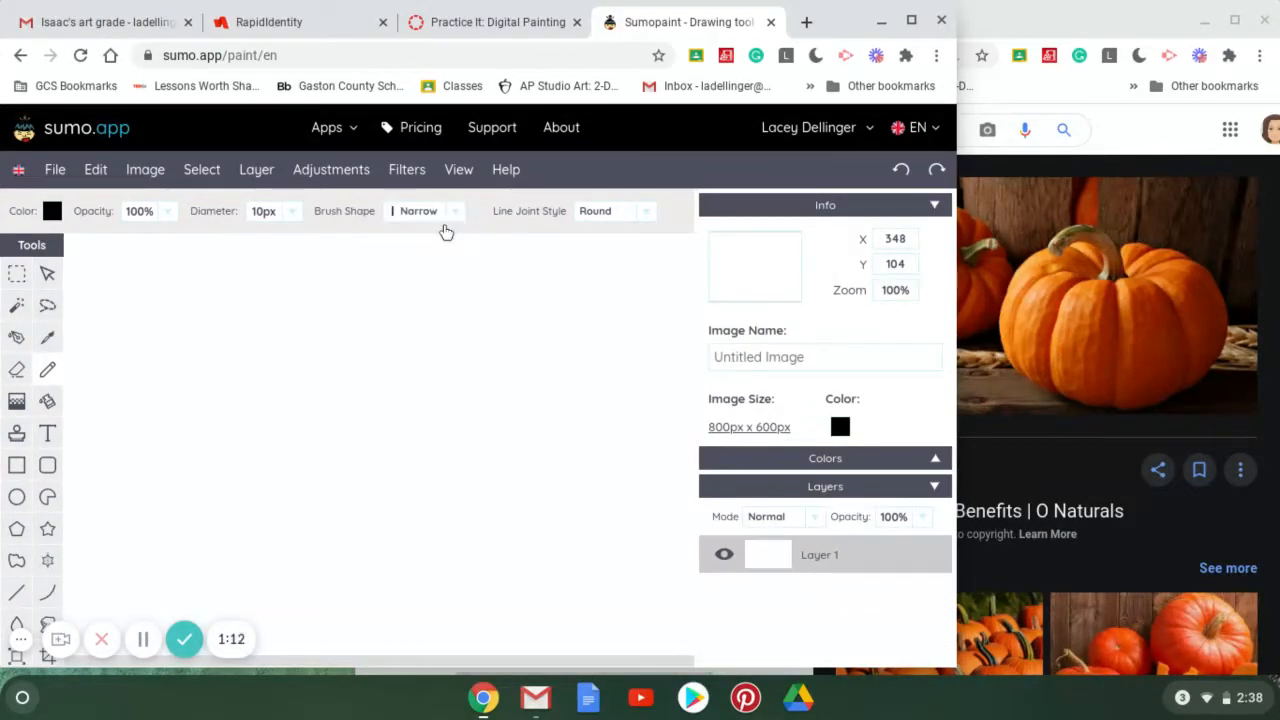
click(295, 215)
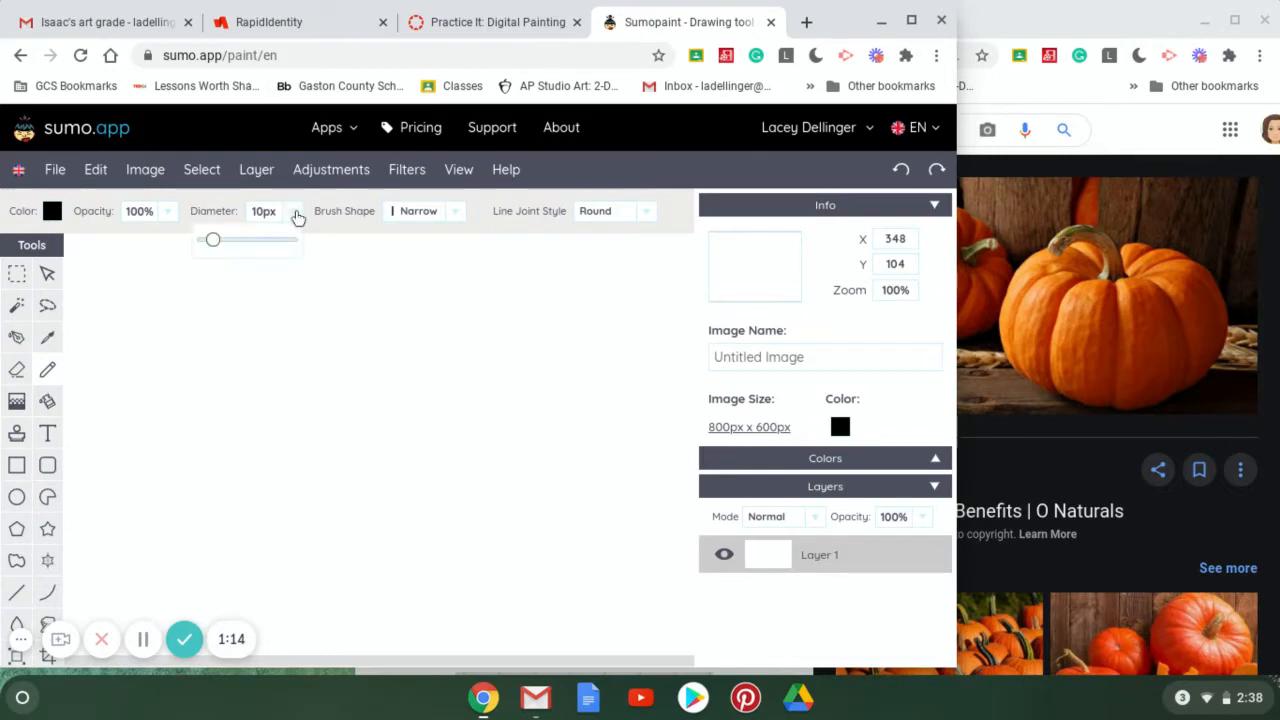
drag(214, 238, 208, 242)
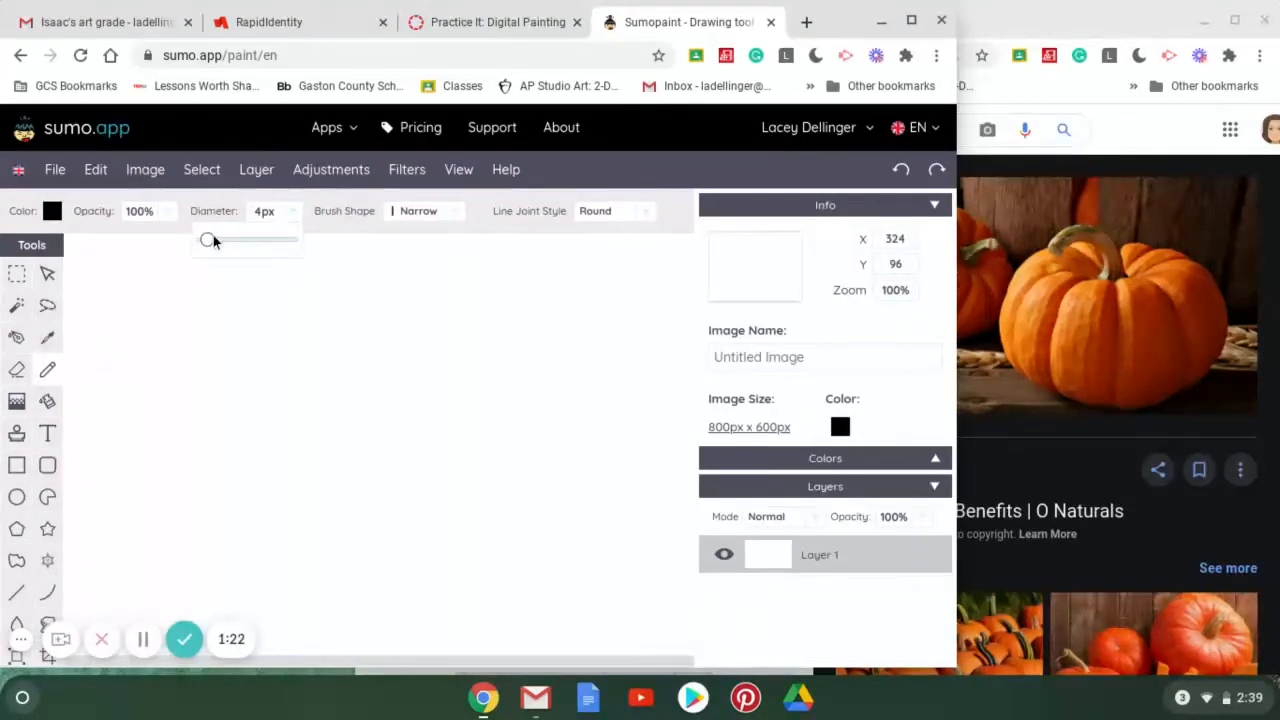
drag(212, 239, 206, 239)
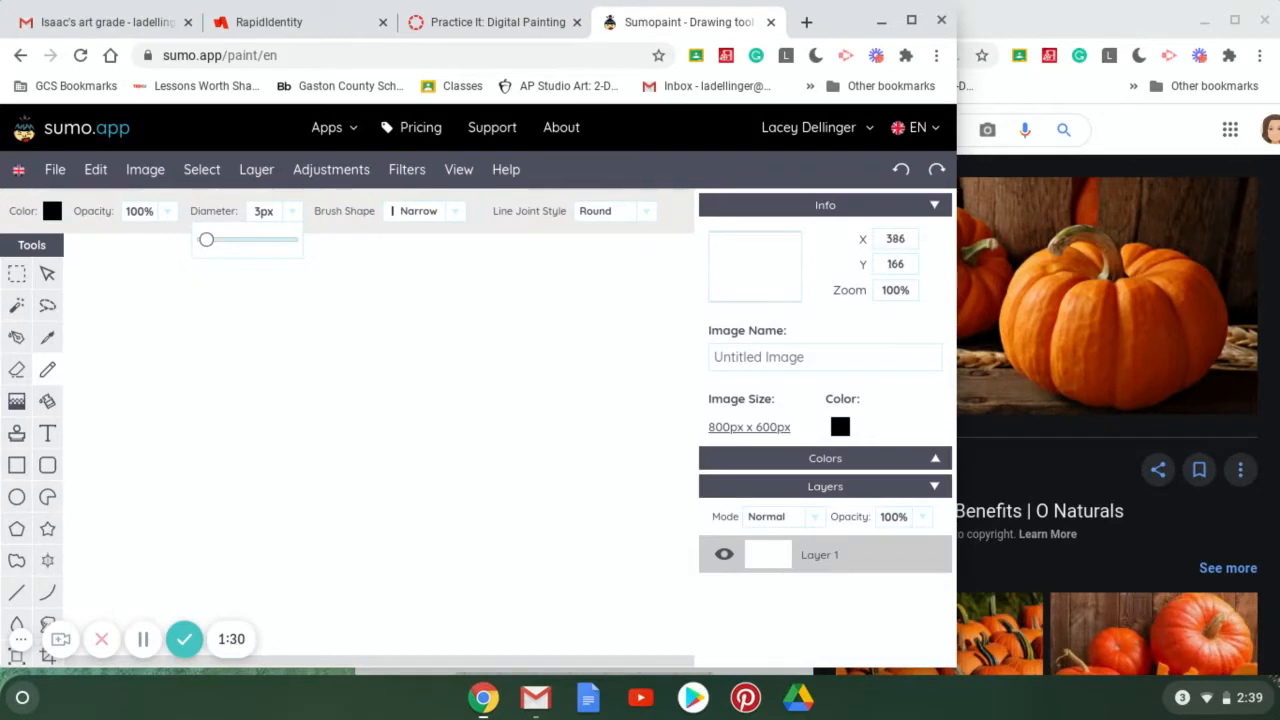
Draw the curved pumpkin stem and the lobed outline of the pumpkin body in black, following the reference photo
mouse_move(357, 313)
mouse_down()
mouse_move(409, 337)
mouse_move(425, 377)
mouse_up()
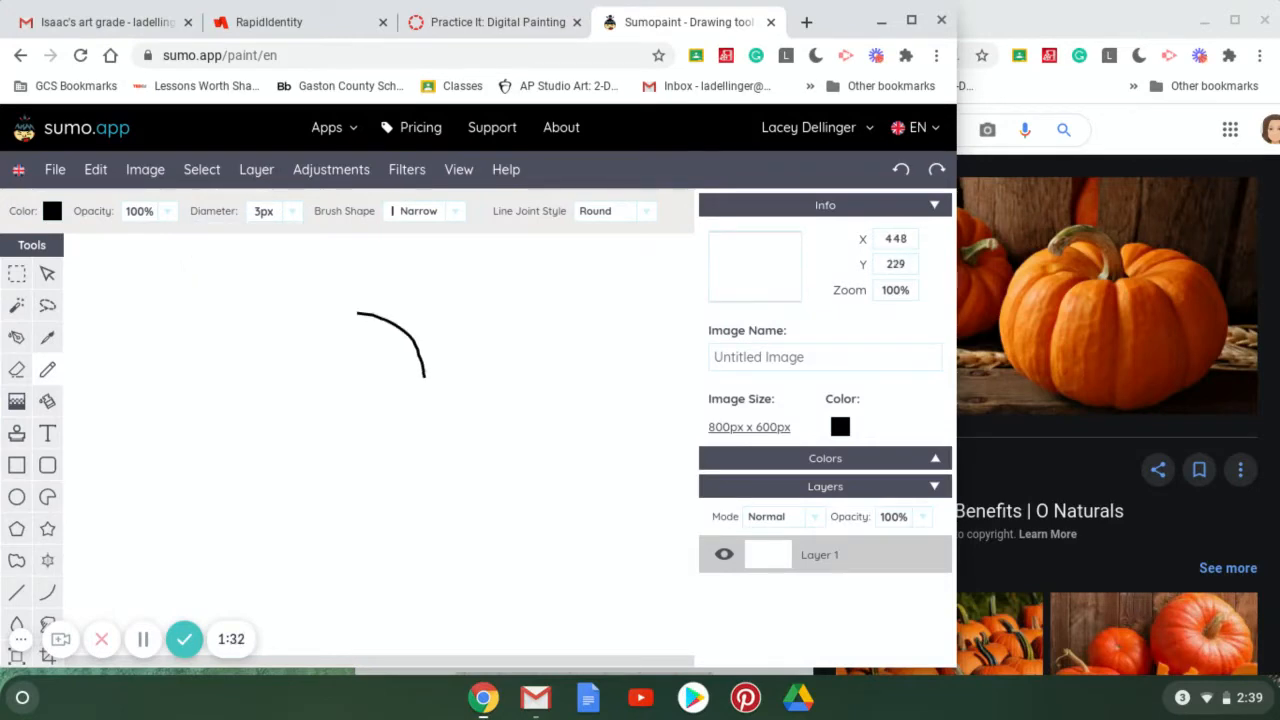
mouse_move(350, 330)
mouse_down()
mouse_move(355, 315)
mouse_move(380, 330)
mouse_move(401, 376)
mouse_up()
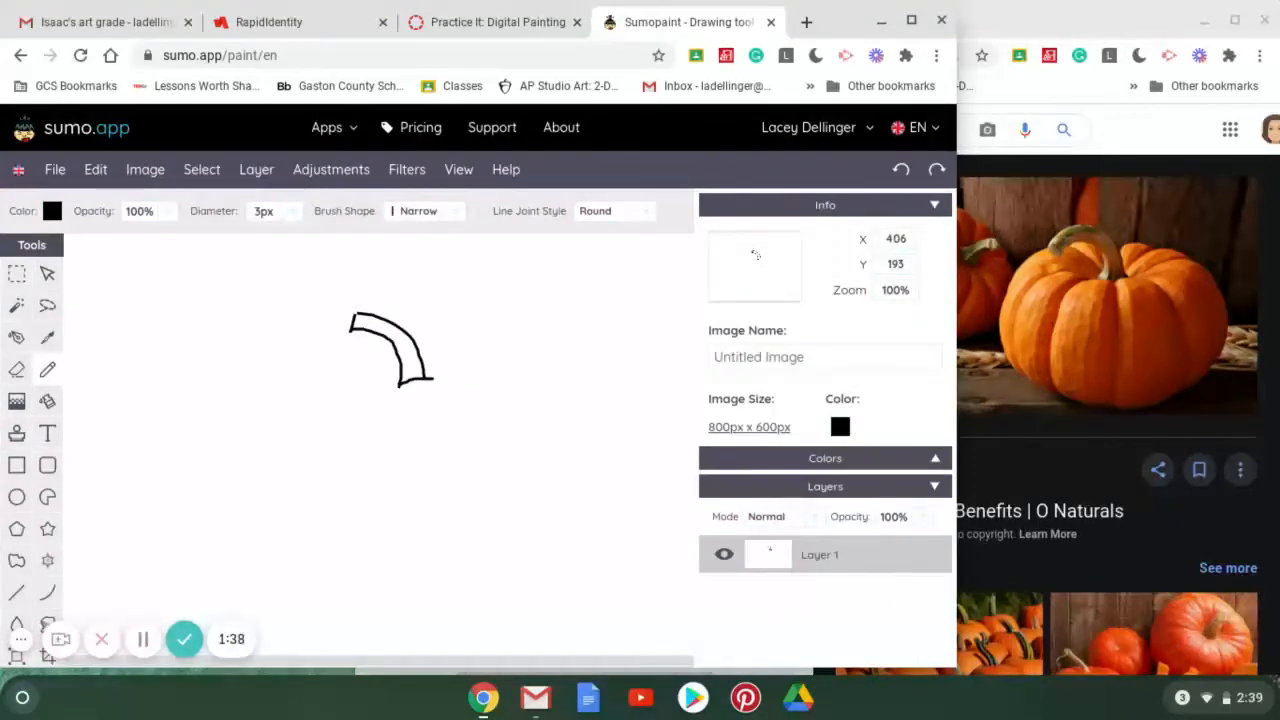
mouse_move(384, 344)
mouse_down()
mouse_move(295, 372)
mouse_move(268, 446)
mouse_move(290, 541)
mouse_up()
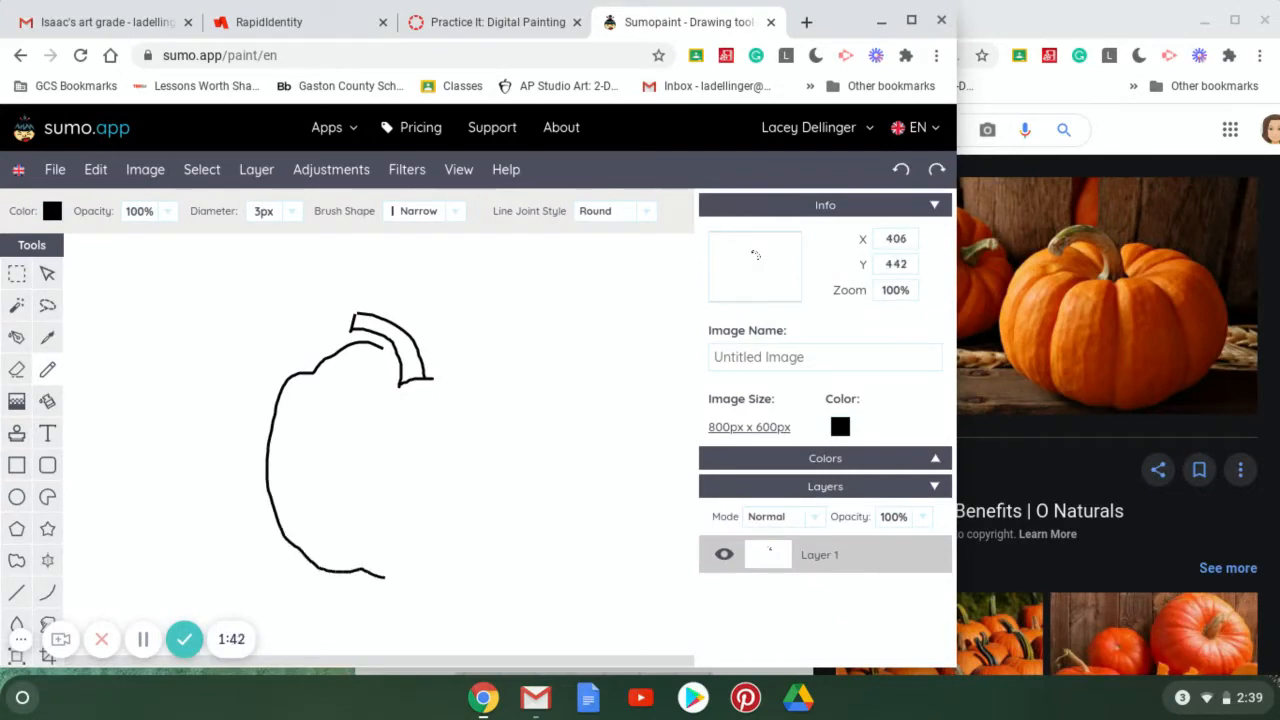
mouse_move(384, 577)
mouse_down()
mouse_move(449, 562)
mouse_move(484, 580)
mouse_move(527, 575)
mouse_move(589, 503)
mouse_move(595, 418)
mouse_up()
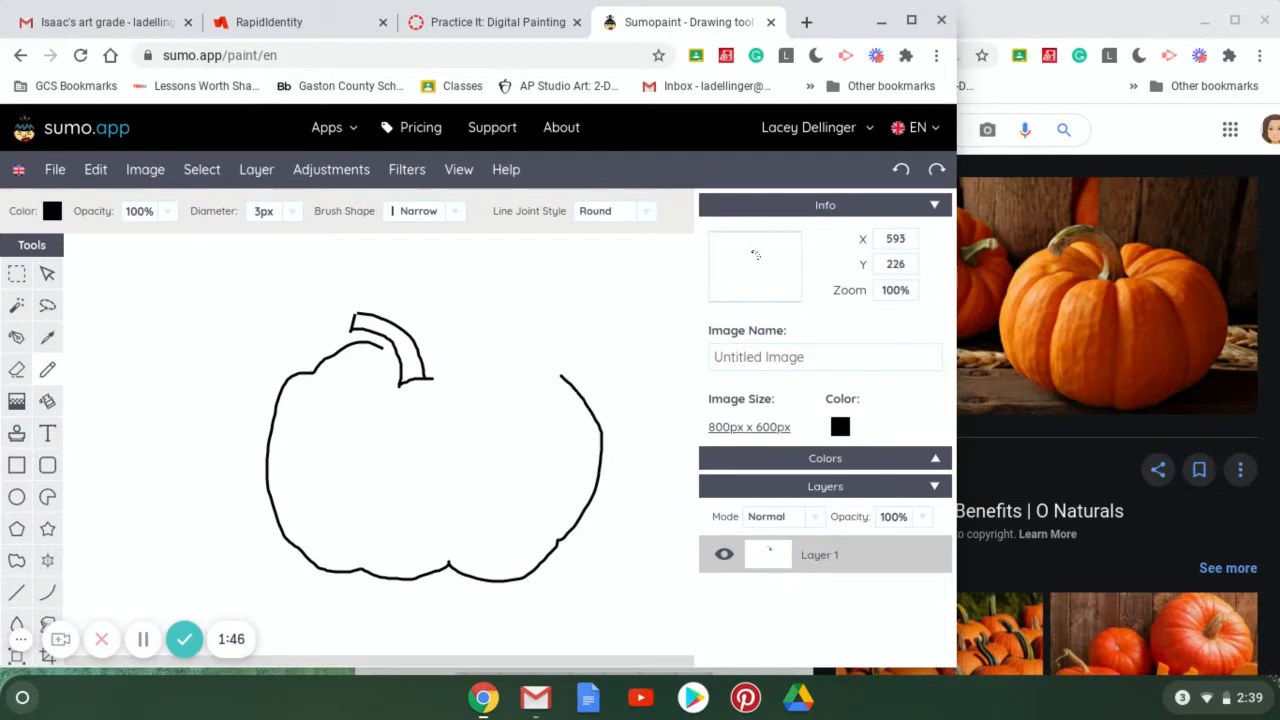
mouse_move(512, 328)
mouse_down()
mouse_move(481, 320)
mouse_move(410, 338)
mouse_up()
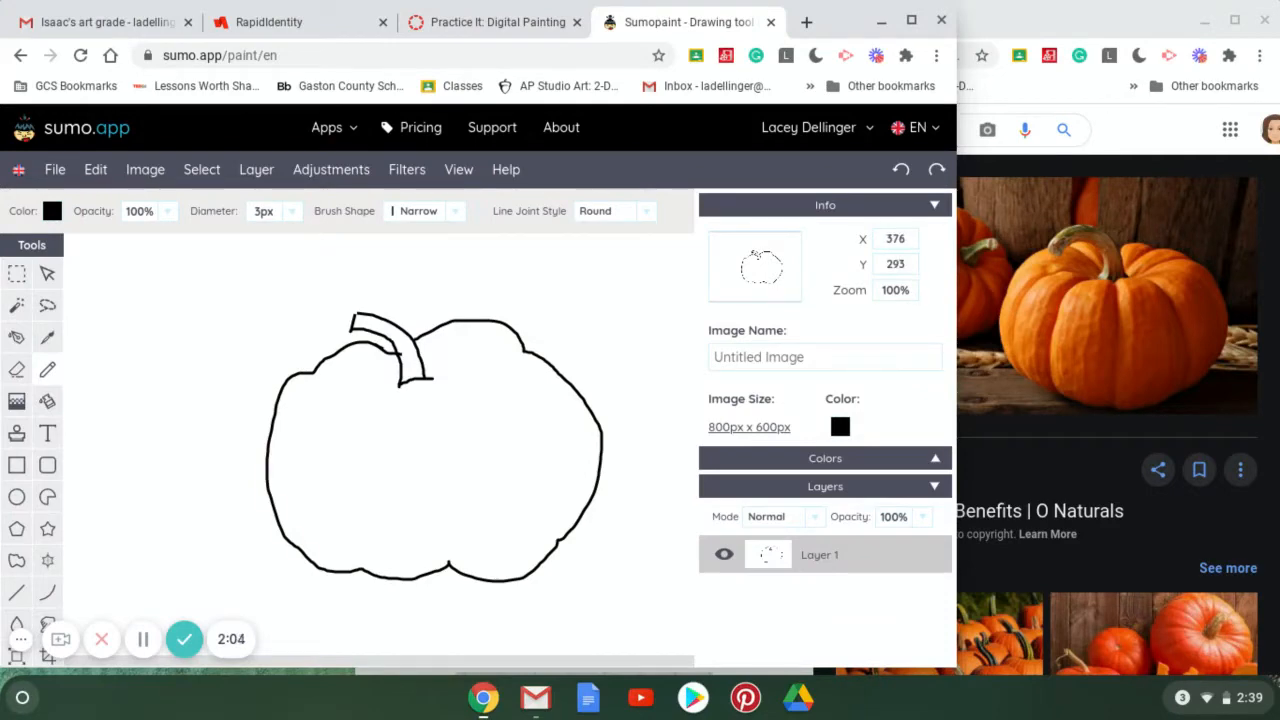
Draw curved rib lines from the stem base across the pumpkin, plus a roughly horizontal table line on each side of it
mouse_move(428, 380)
mouse_down()
mouse_move(350, 475)
mouse_move(347, 552)
mouse_move(360, 572)
mouse_up()
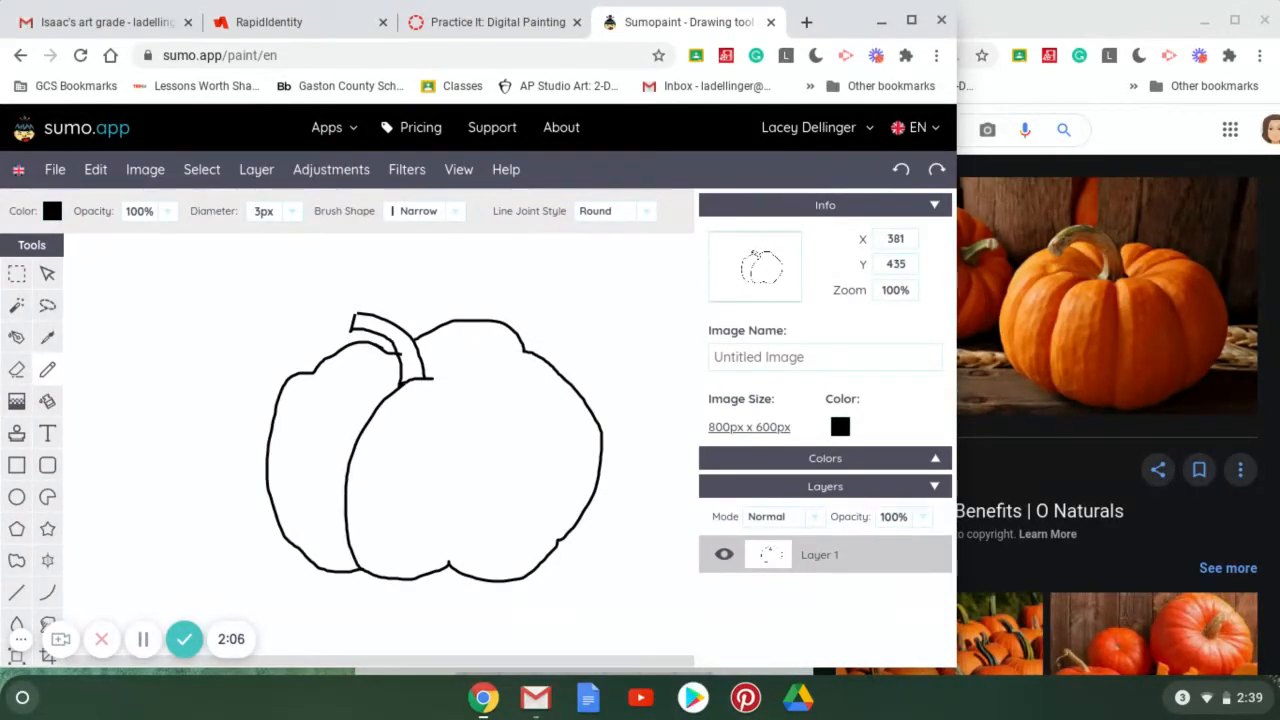
mouse_move(431, 378)
mouse_down()
mouse_move(455, 500)
mouse_move(451, 565)
mouse_up()
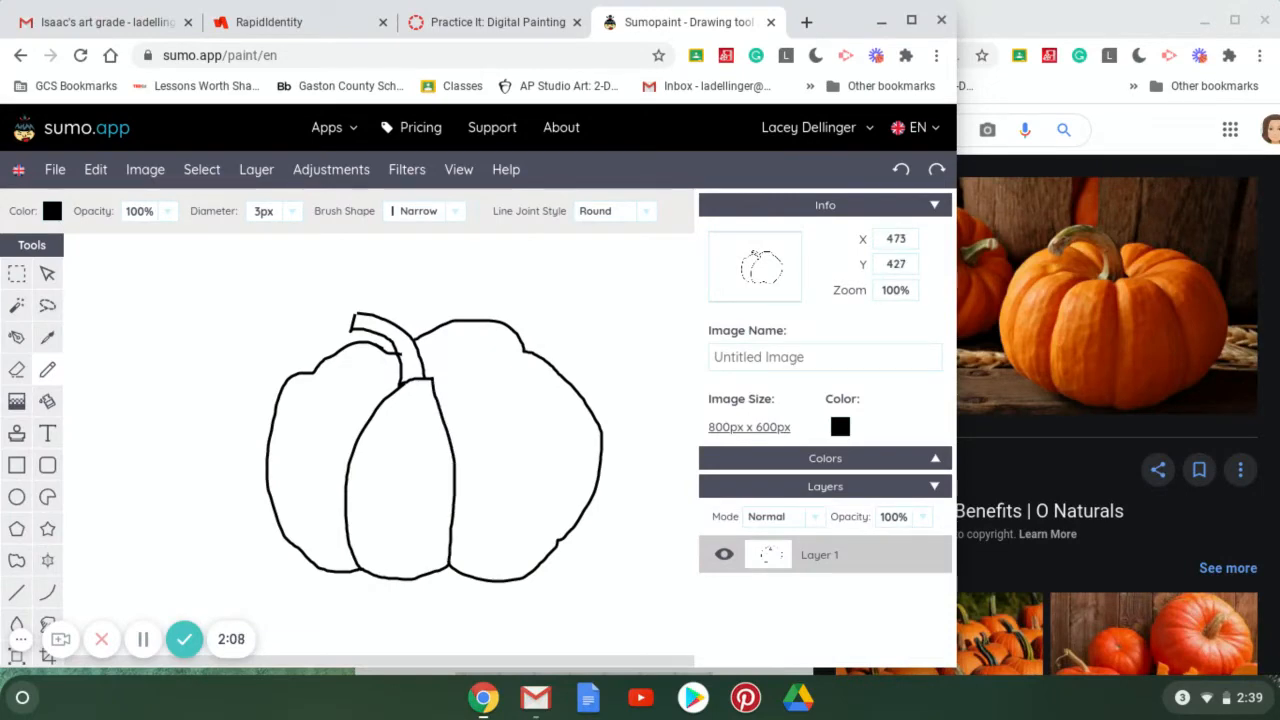
mouse_move(430, 381)
mouse_down()
mouse_move(532, 474)
mouse_move(555, 538)
mouse_up()
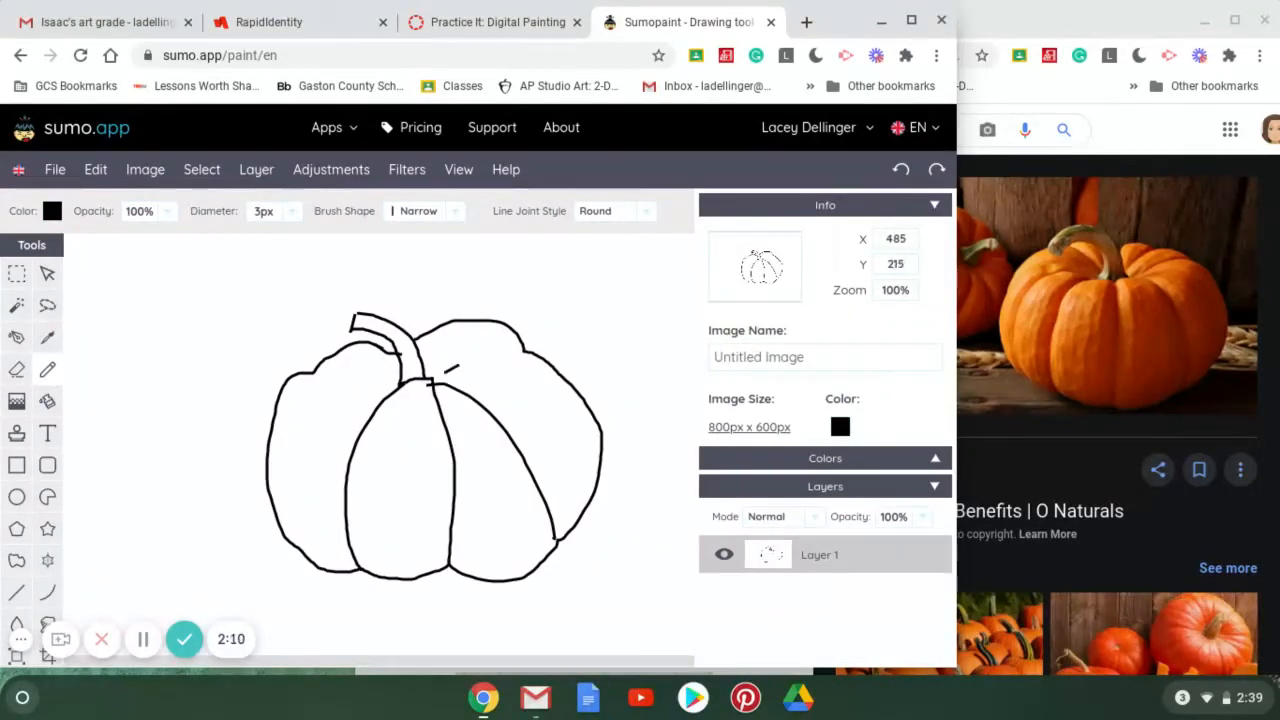
drag(445, 370, 531, 356)
drag(440, 372, 478, 328)
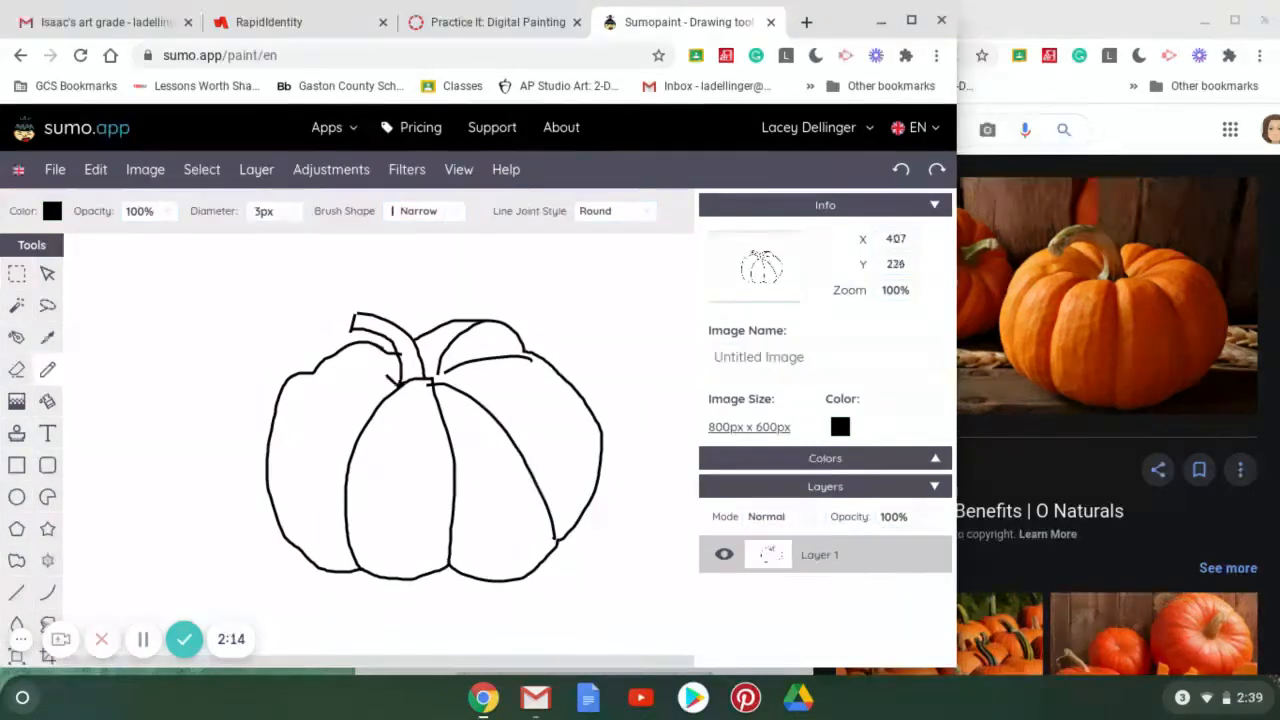
mouse_move(402, 380)
mouse_down()
mouse_move(324, 364)
mouse_move(282, 447)
mouse_move(278, 508)
mouse_up()
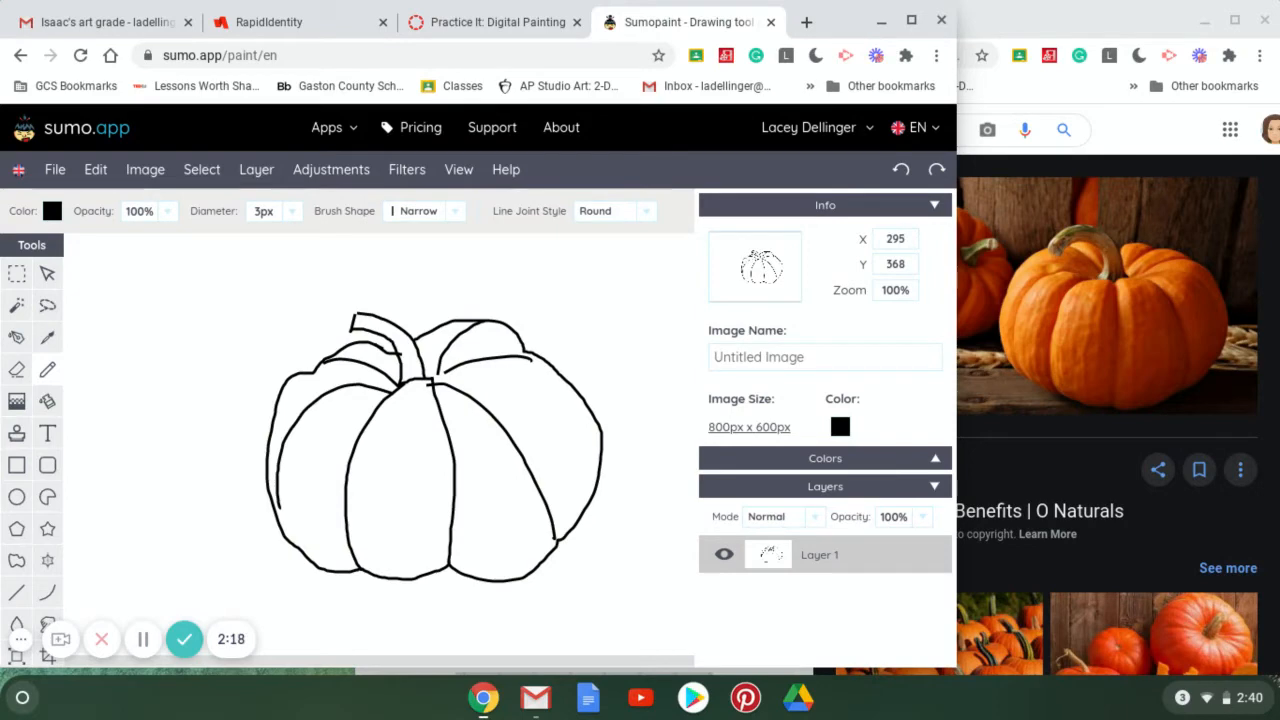
drag(69, 494, 285, 483)
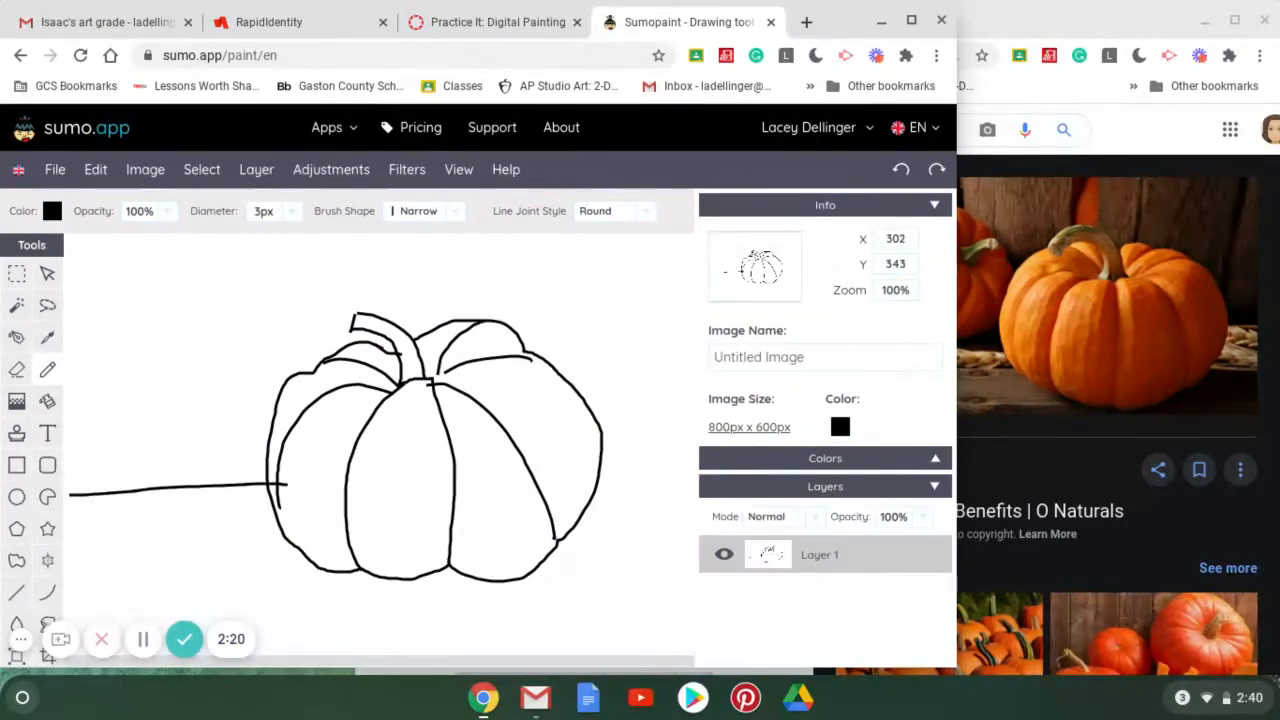
drag(605, 470, 694, 458)
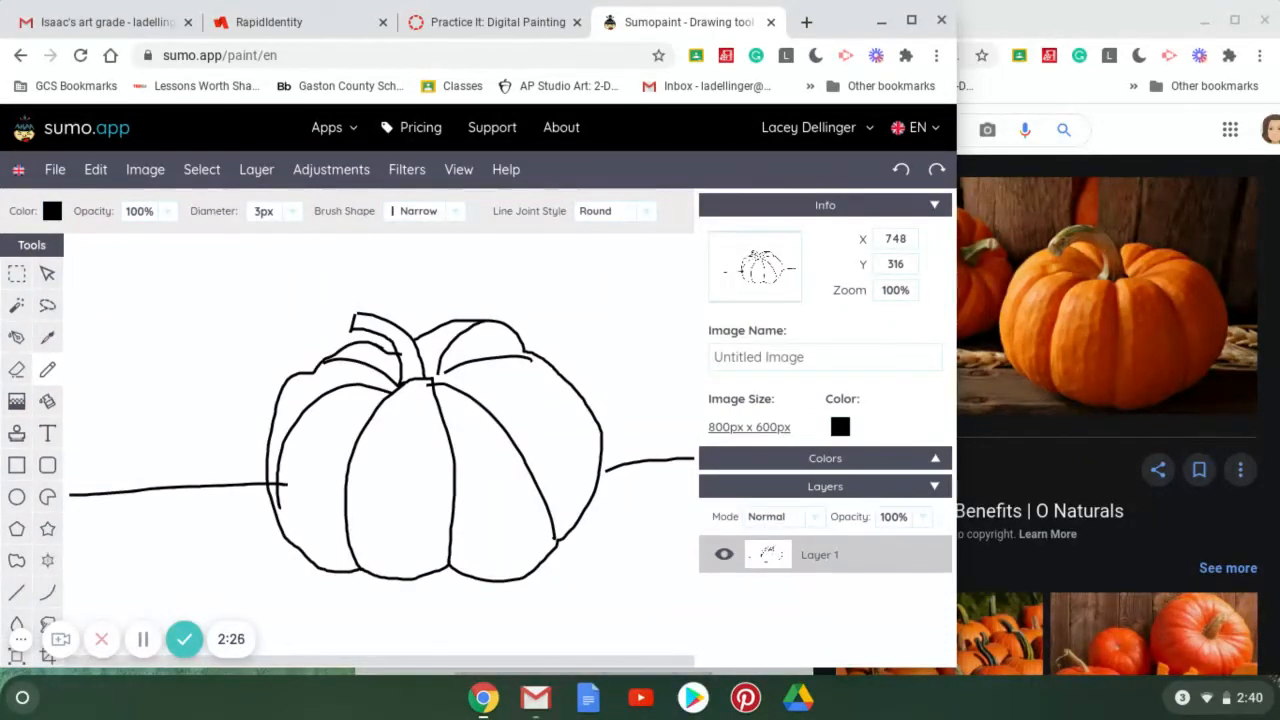
Prepare the paint bucket with the orange fill color EF8C16
click(48, 401)
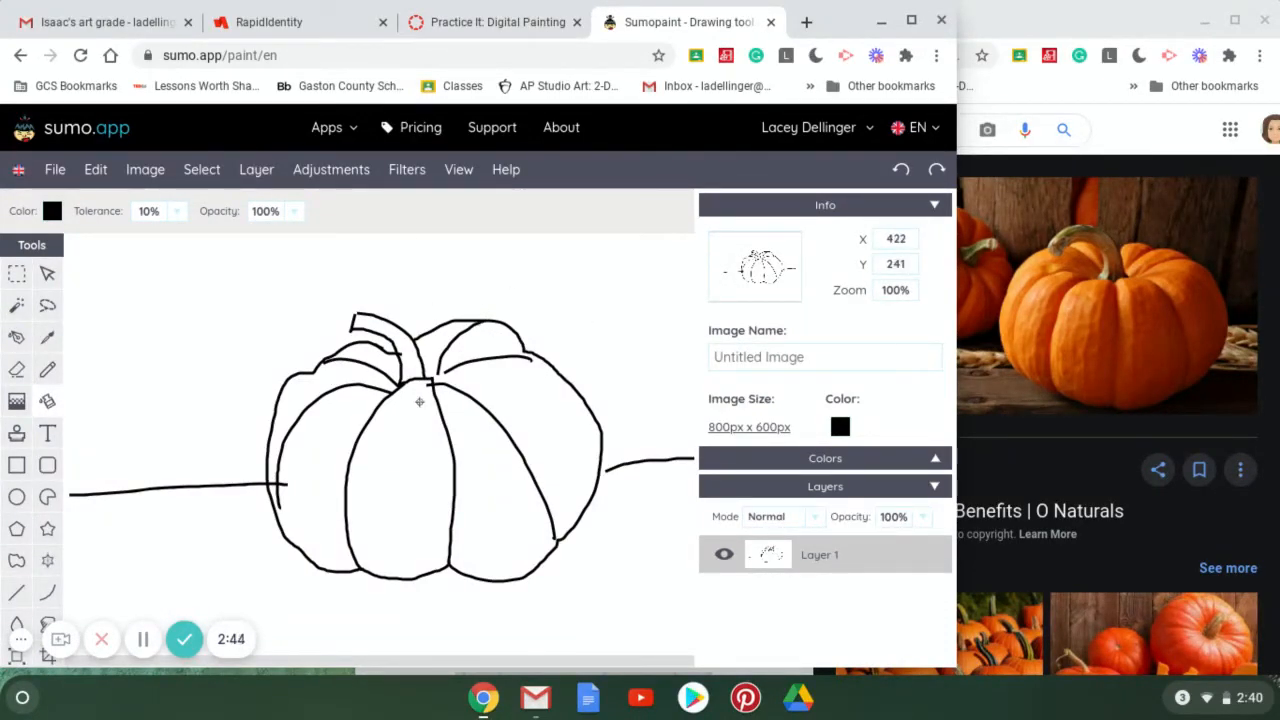
click(841, 427)
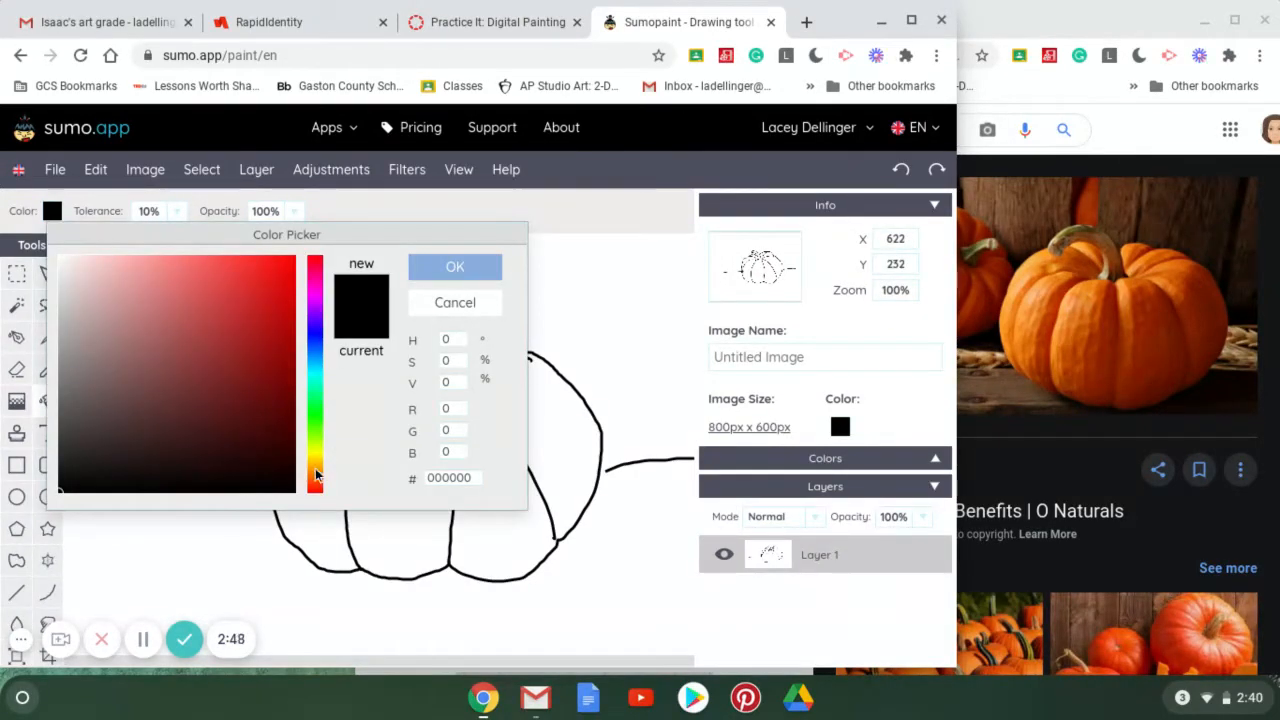
click(316, 477)
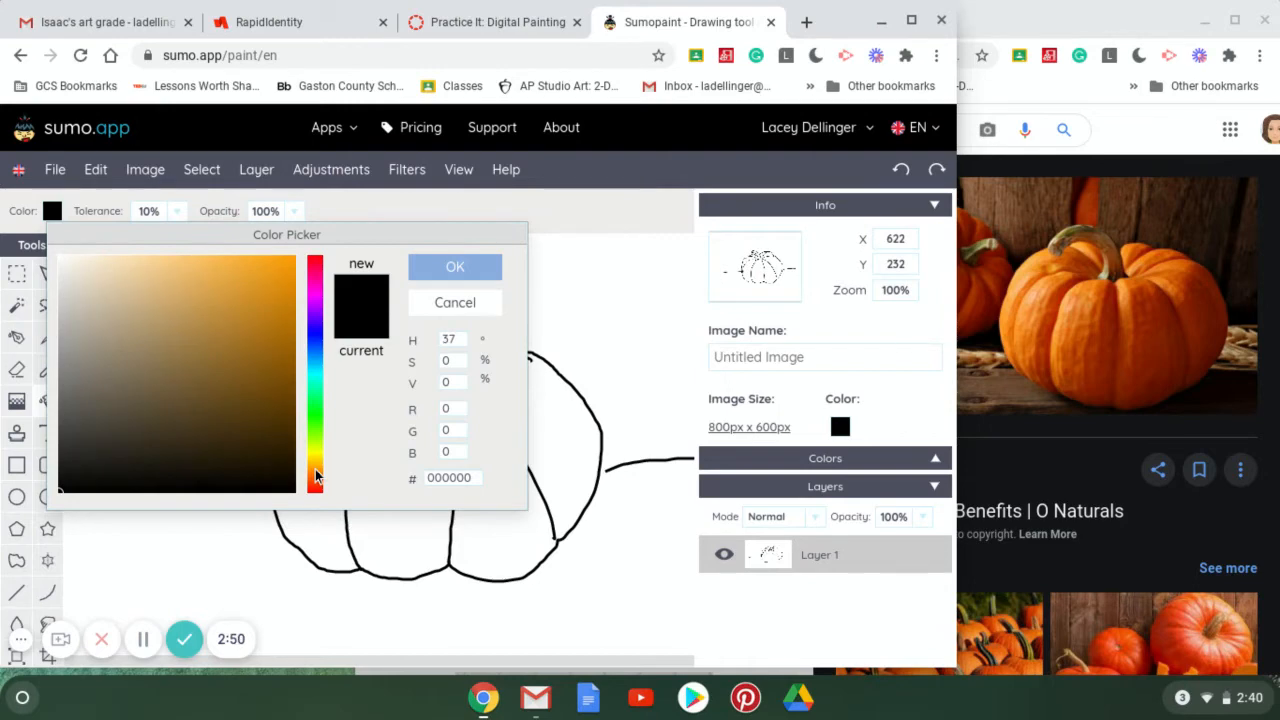
click(274, 272)
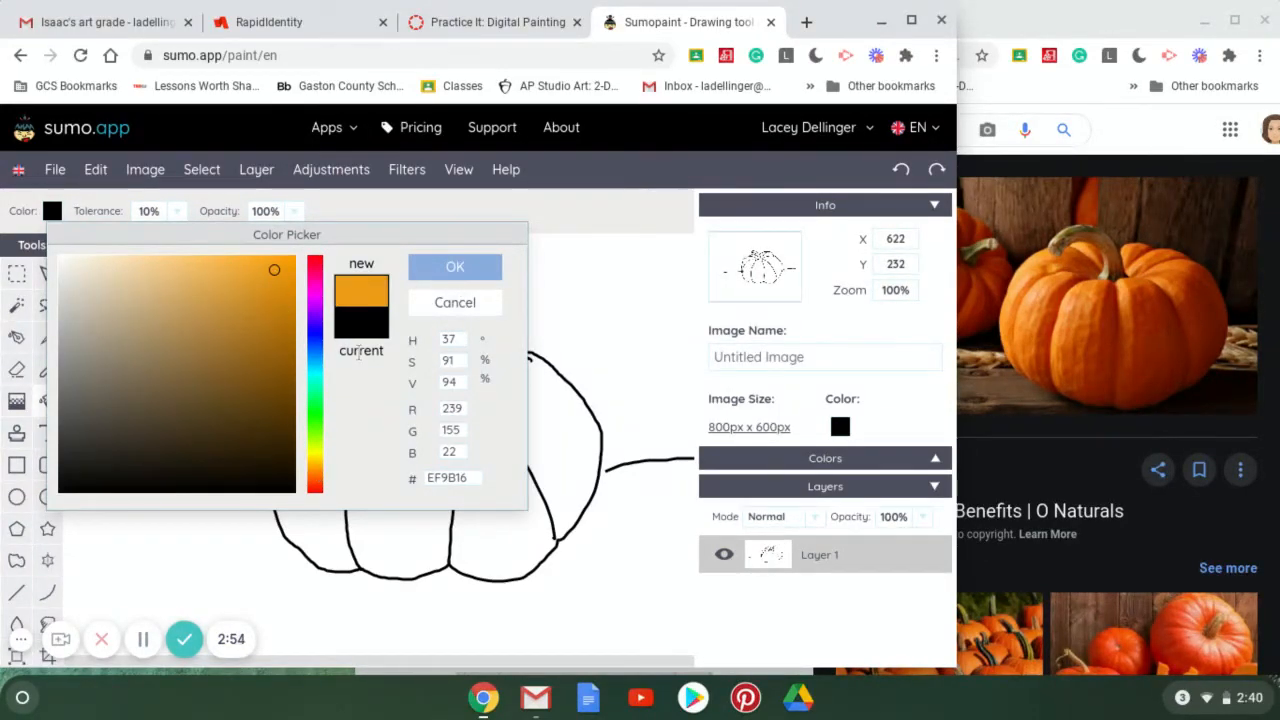
click(316, 464)
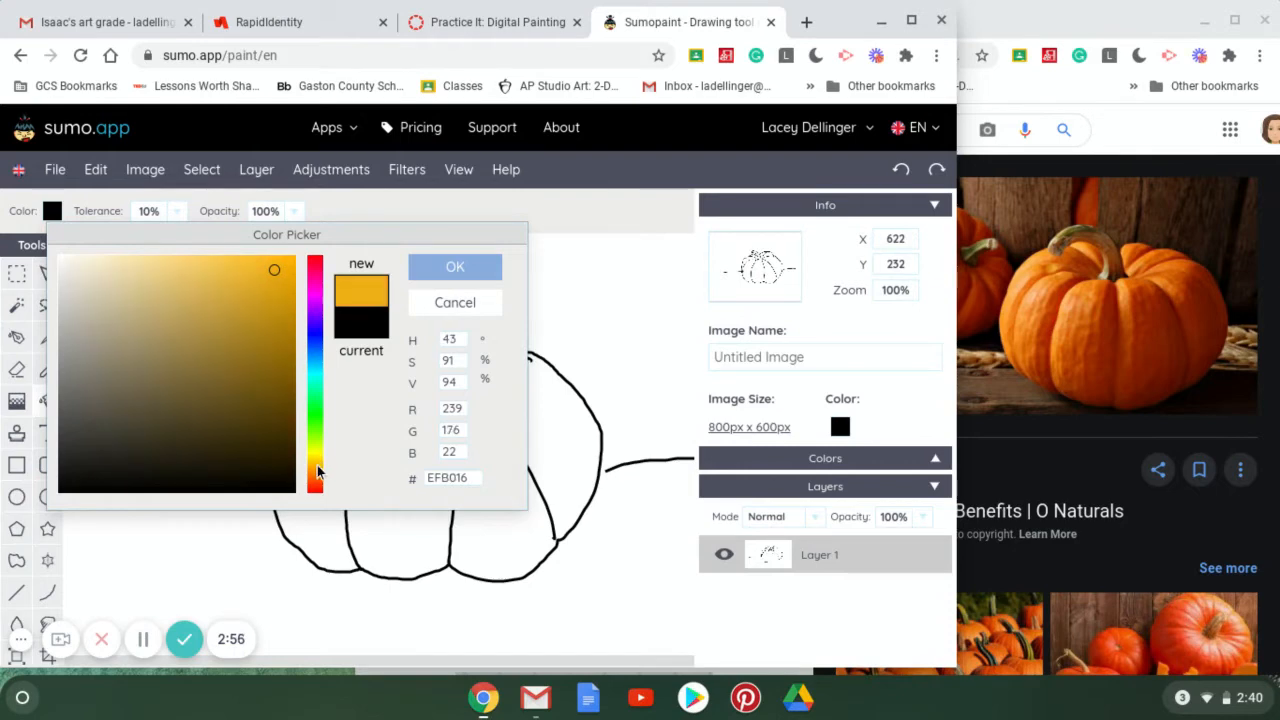
click(316, 470)
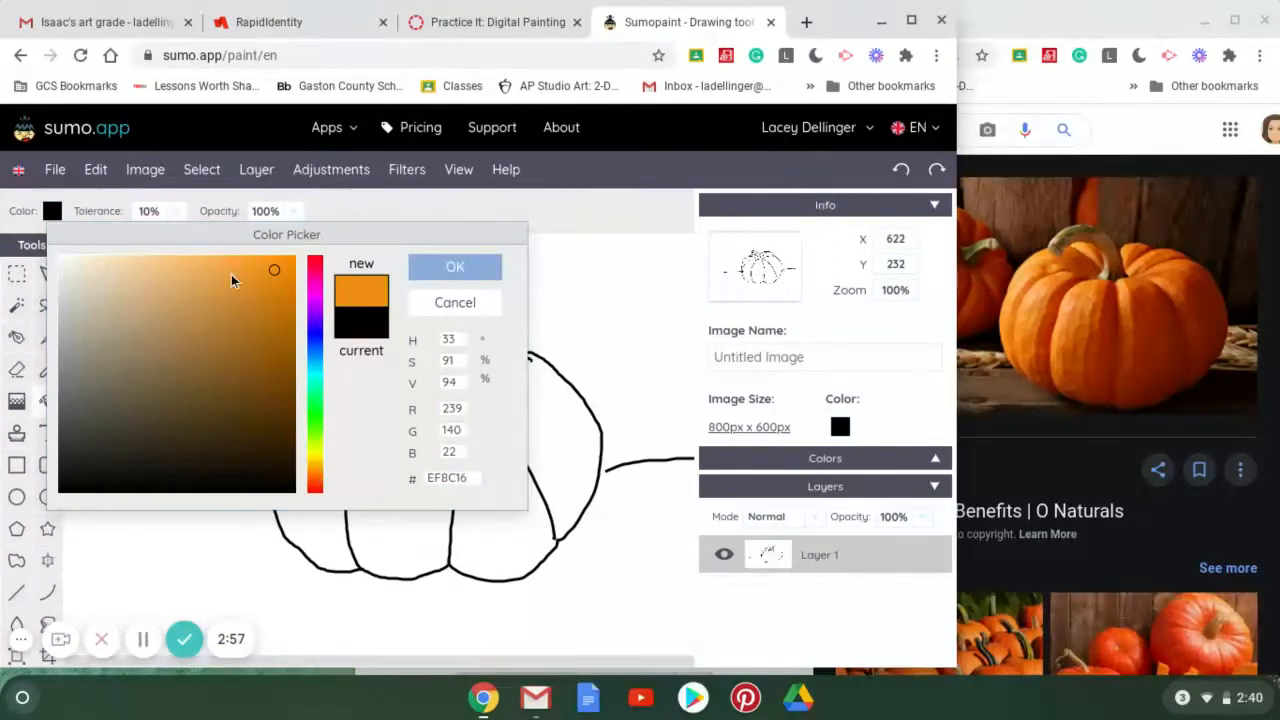
click(466, 266)
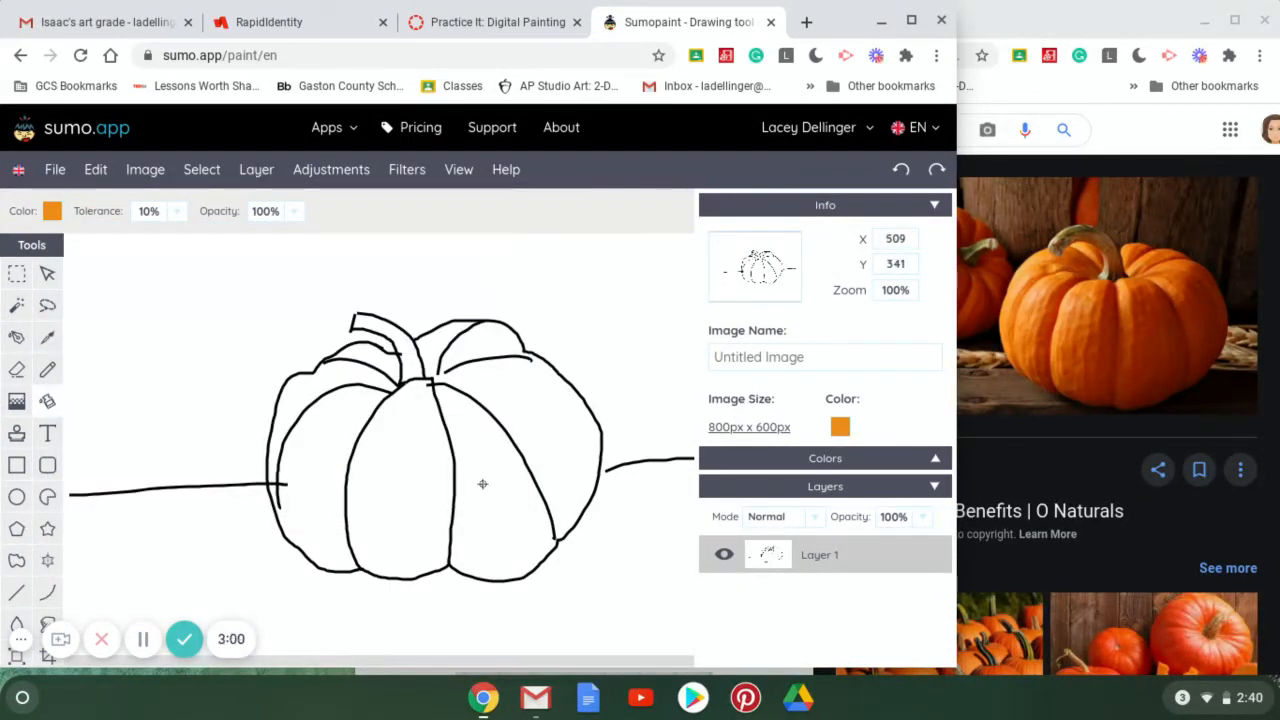
Fill every section of the pumpkin body with the orange, leaving the stem white
click(480, 484)
click(530, 421)
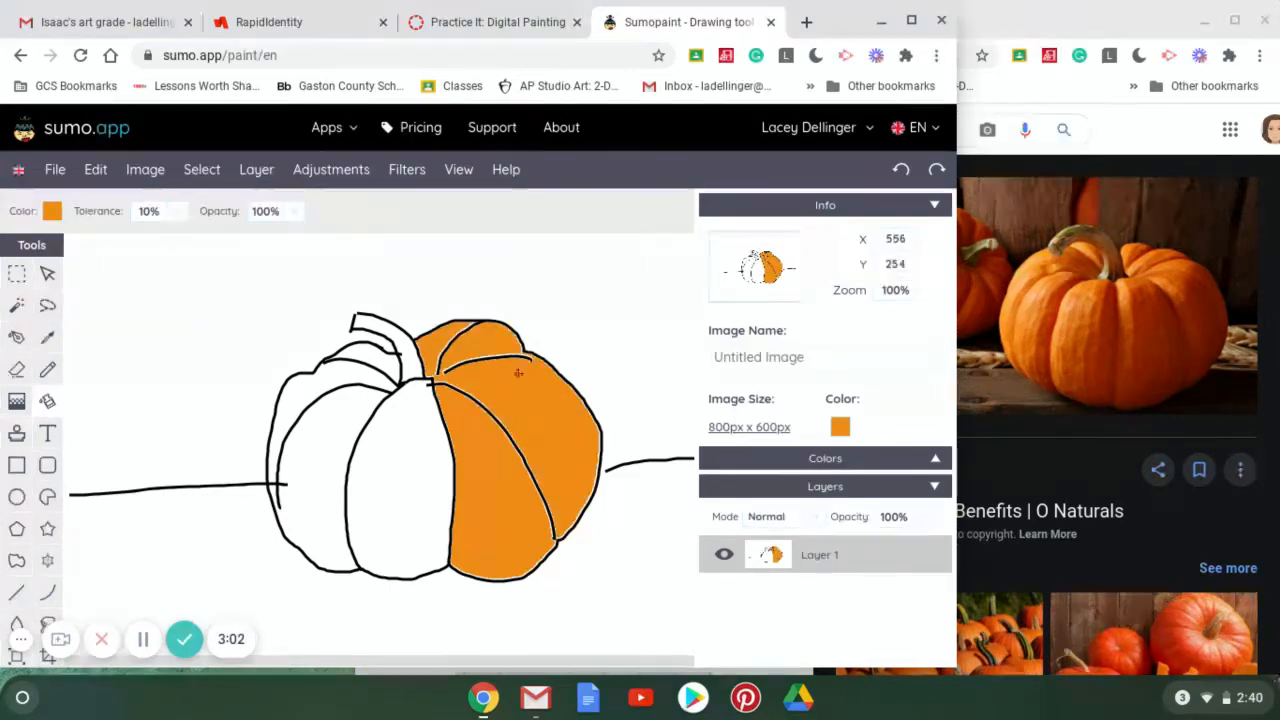
click(424, 423)
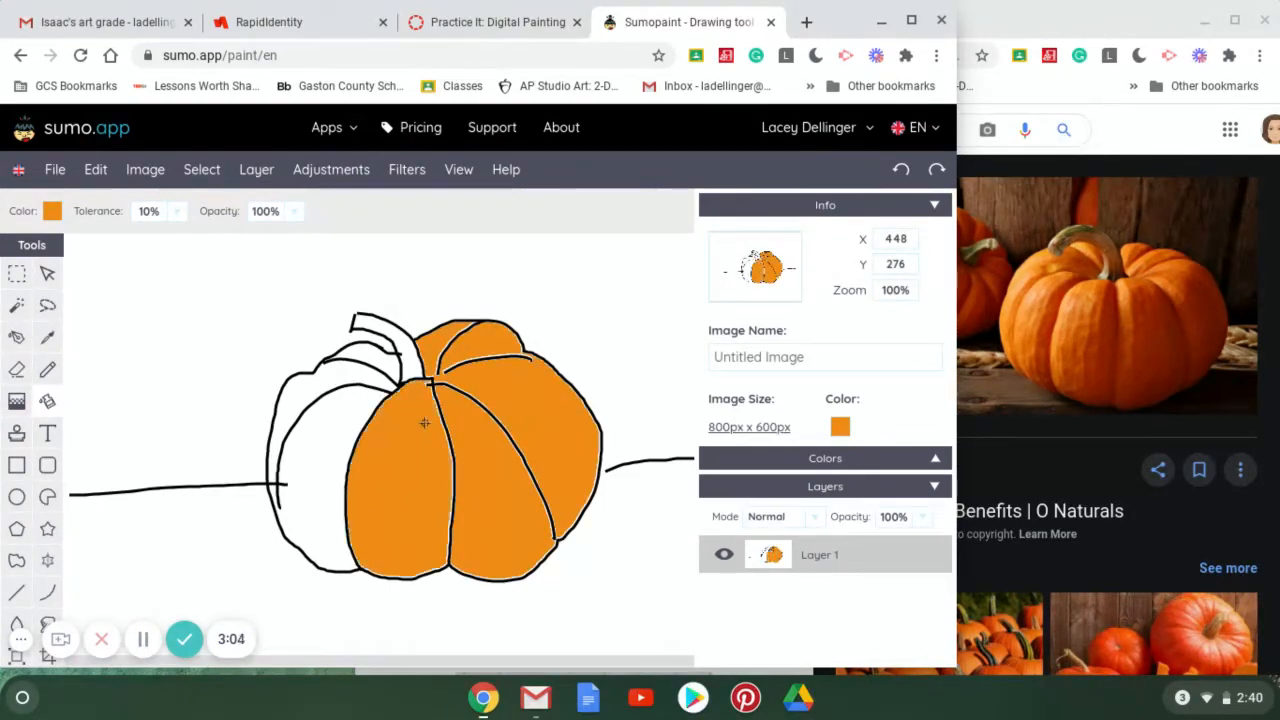
click(358, 414)
click(312, 382)
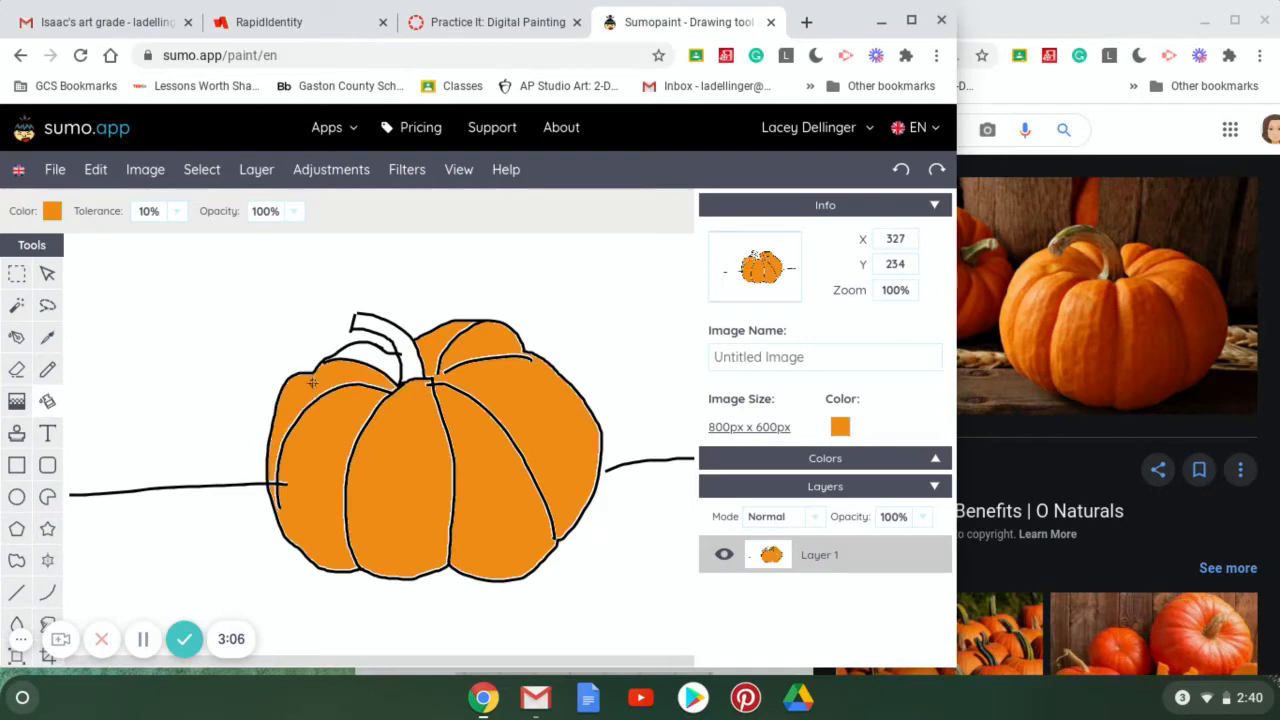
click(384, 356)
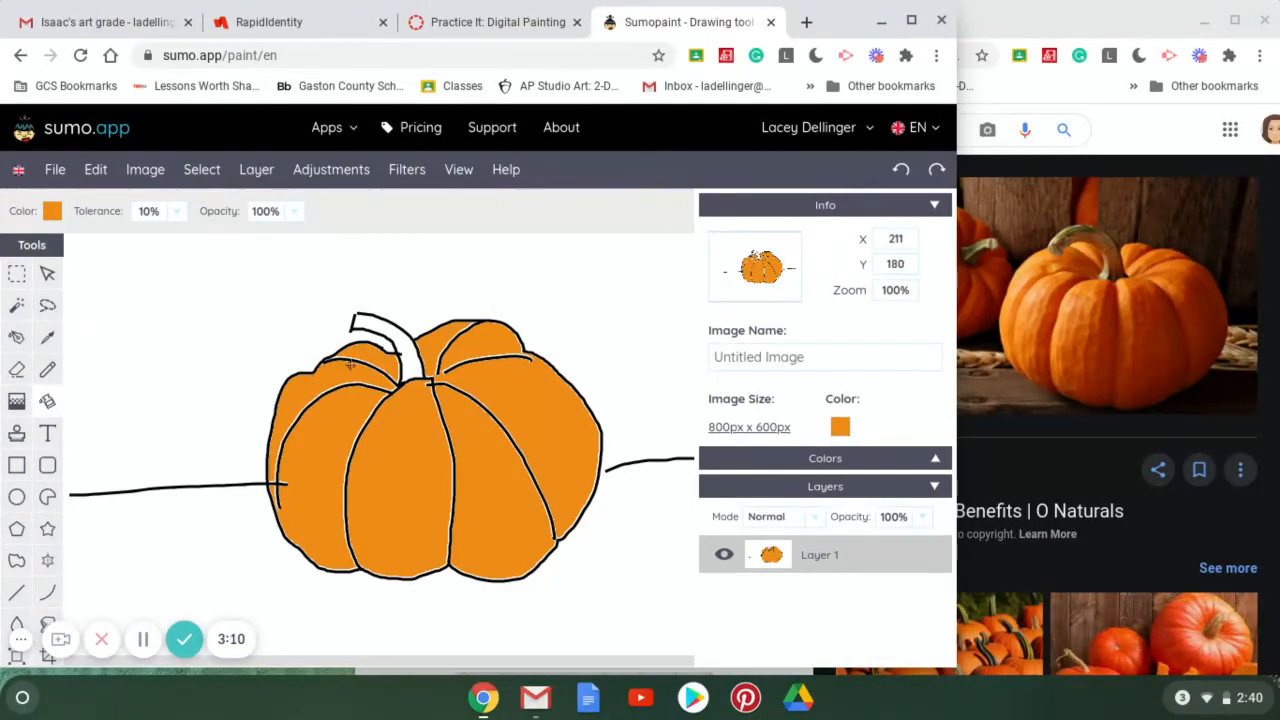
Change the fill color to a pale peach tint in the same orange hue
click(840, 425)
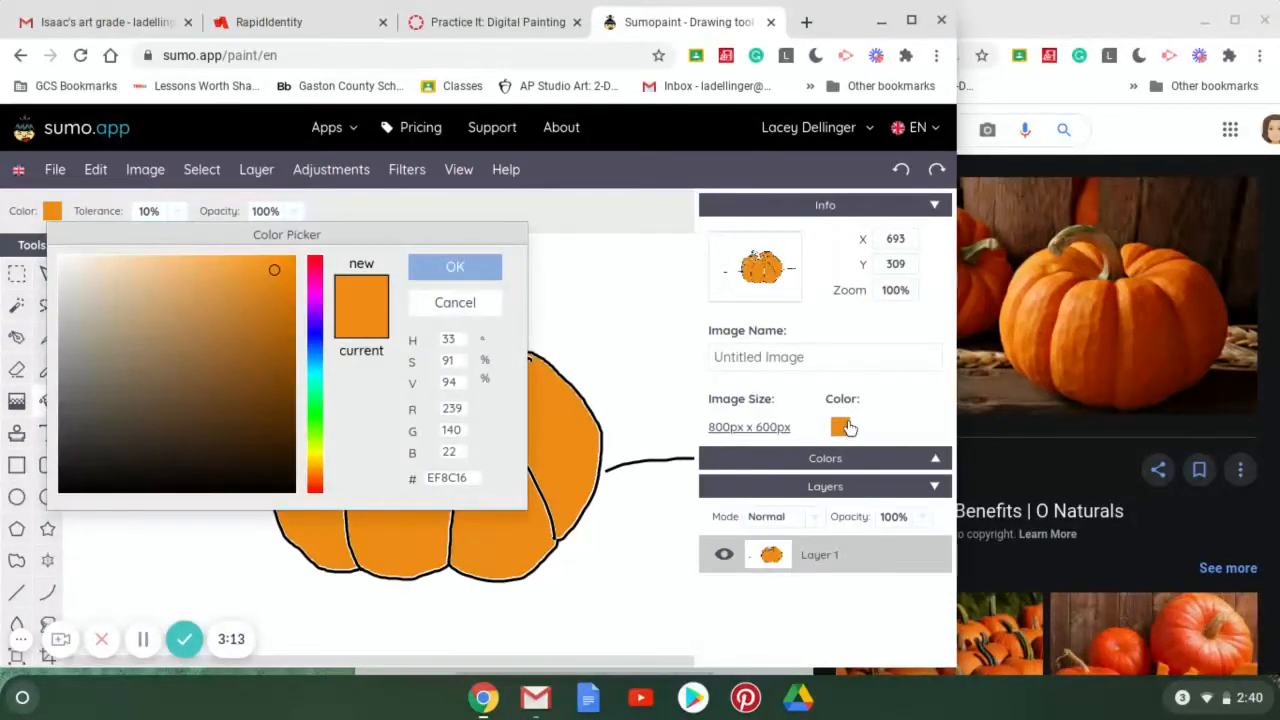
click(93, 267)
click(97, 262)
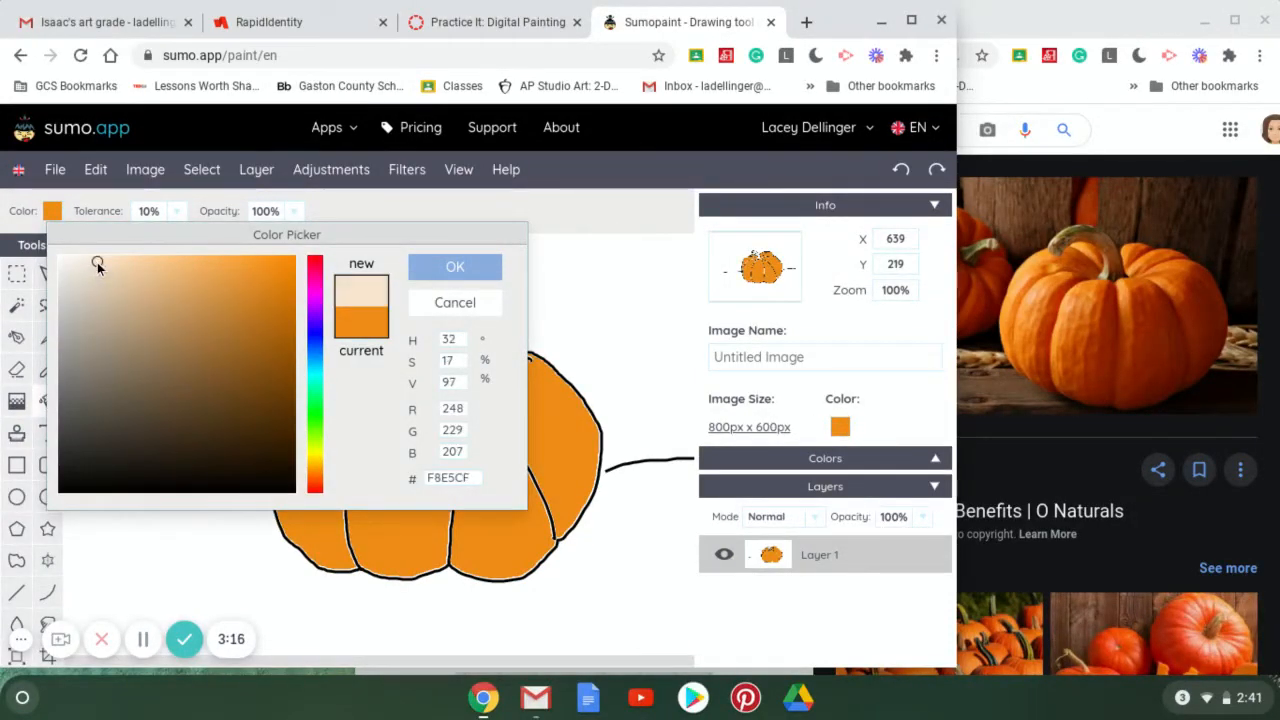
click(109, 264)
click(438, 270)
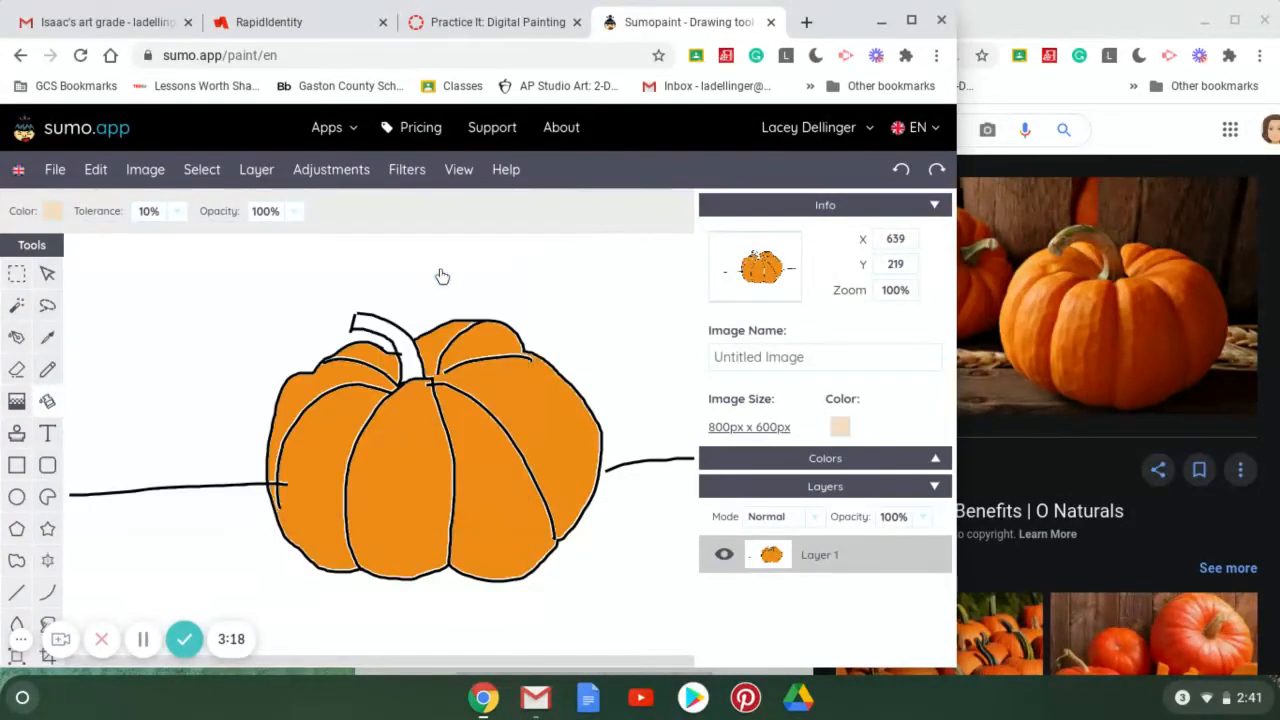
Fill the pumpkin stem with the pale peach and add a new layer above the drawing
click(401, 337)
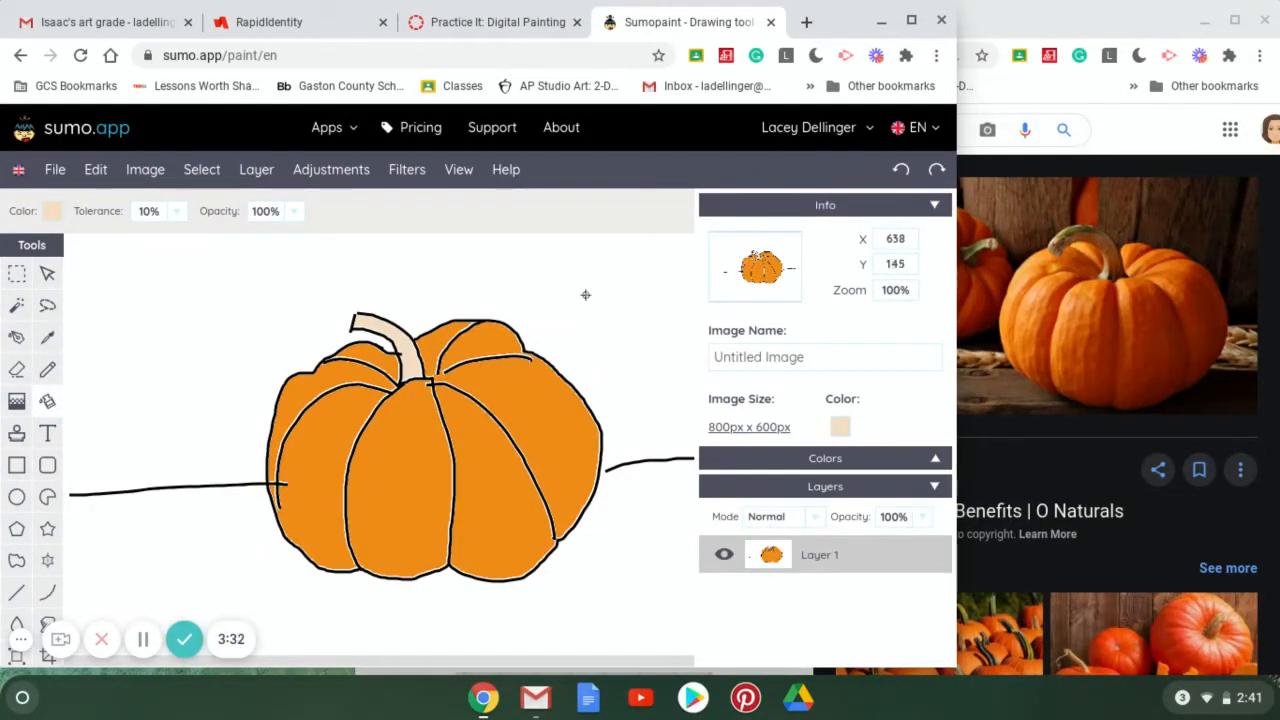
mouse_move(257, 170)
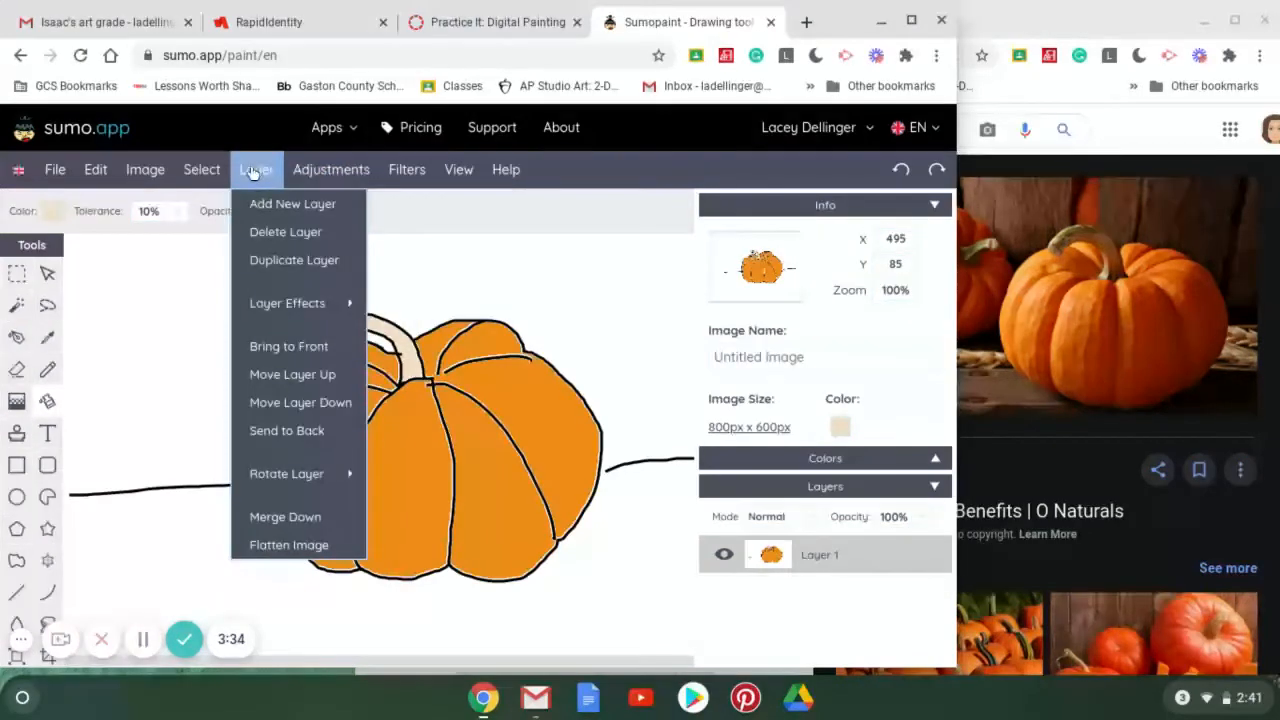
click(276, 204)
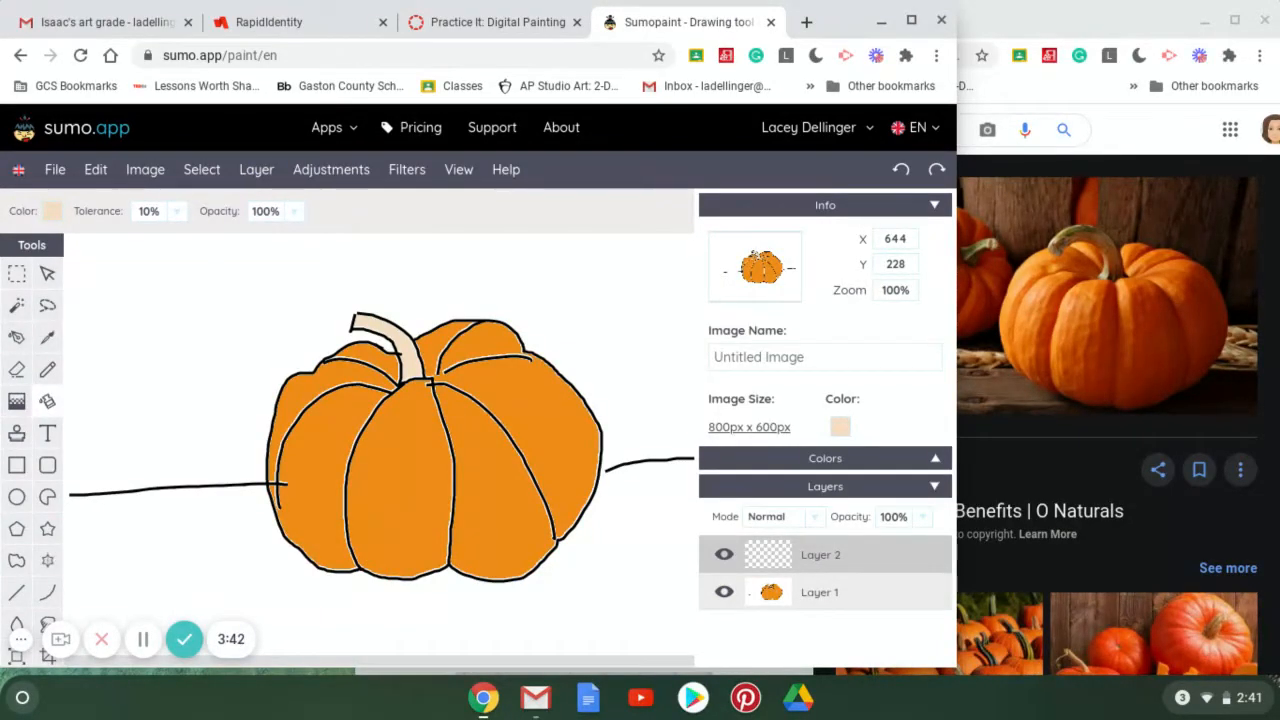
Select the brush tool with a ragged splatter tip and set its diameter to 14 px
click(47, 340)
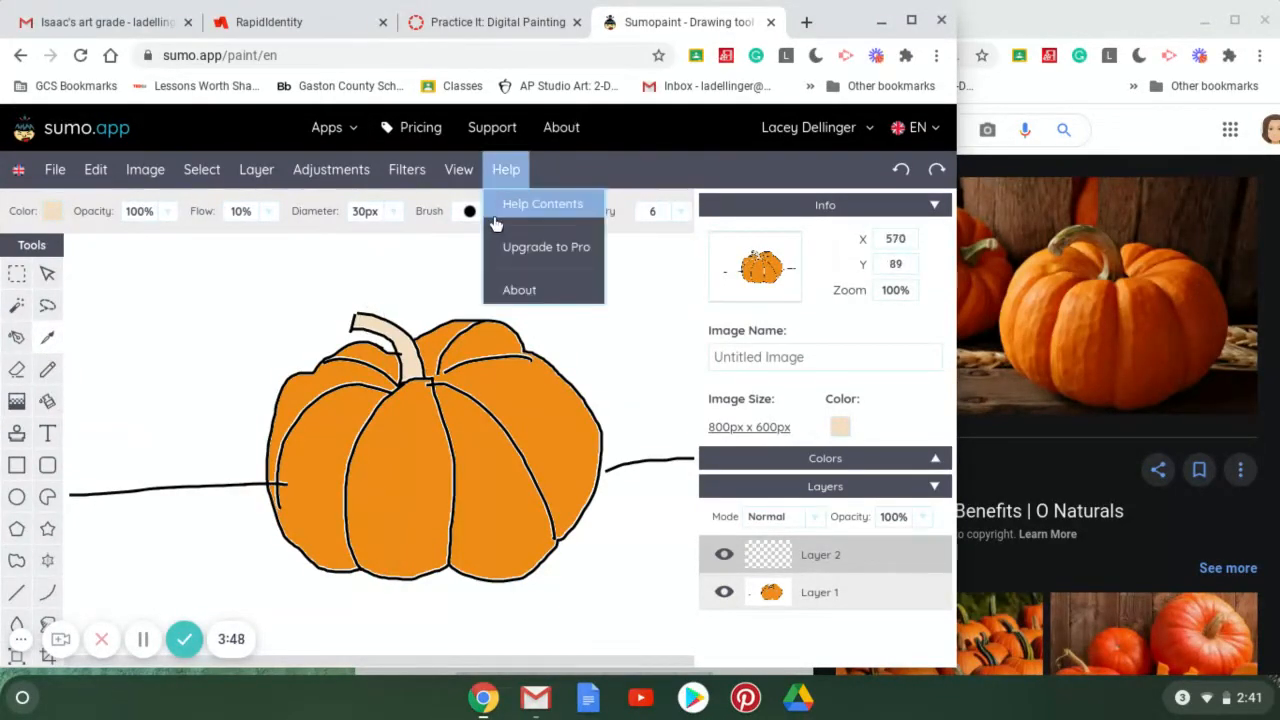
click(500, 218)
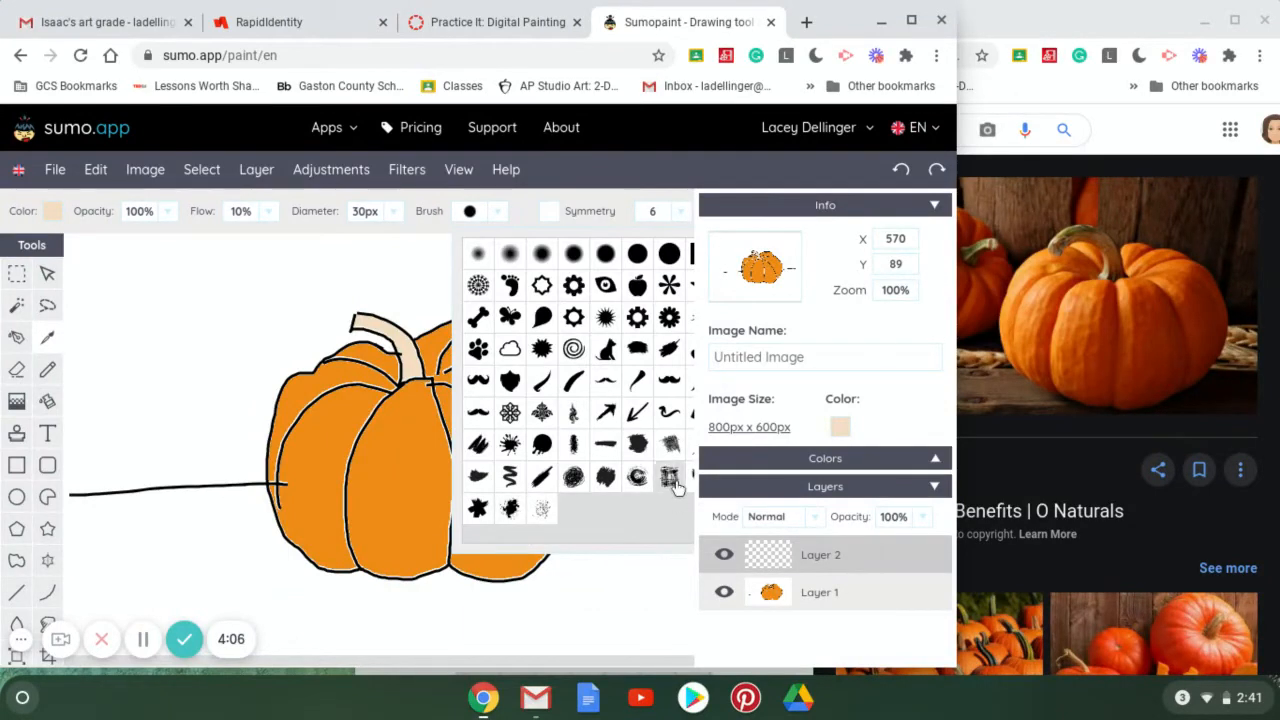
click(514, 516)
click(392, 216)
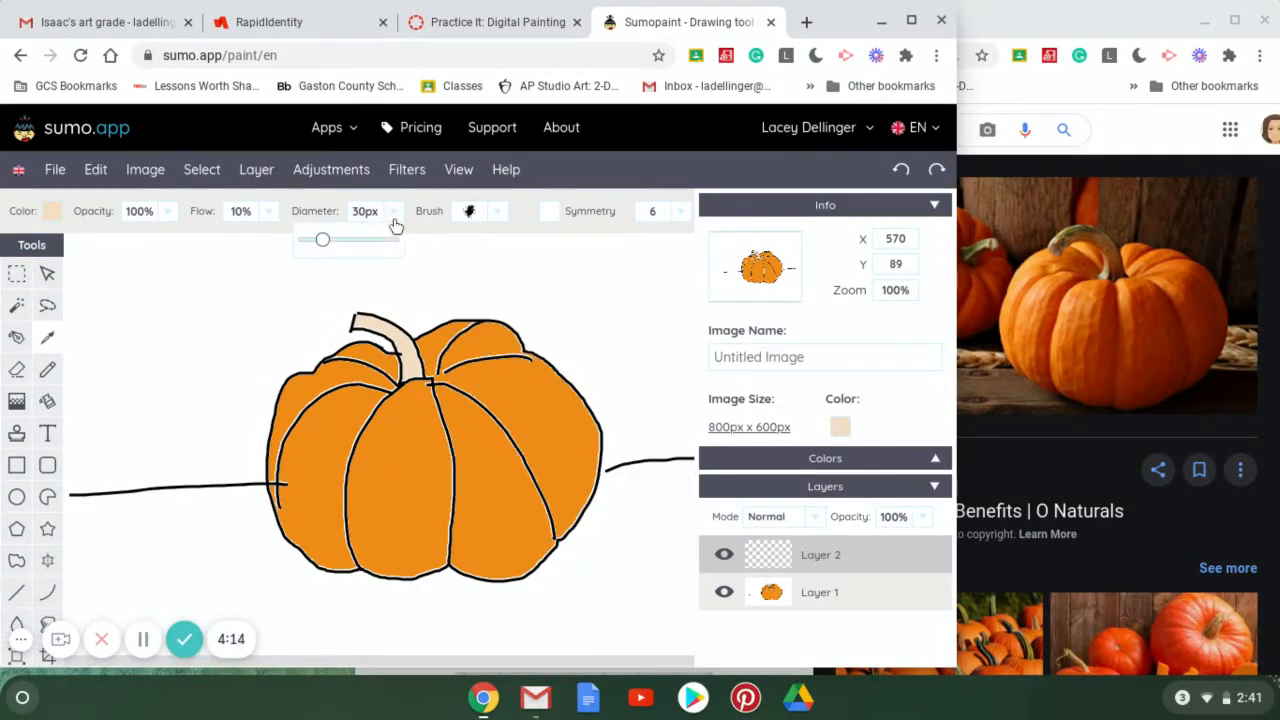
click(311, 241)
drag(308, 241, 314, 240)
Set the brush opacity to 32% and its diameter to 46 px
click(167, 212)
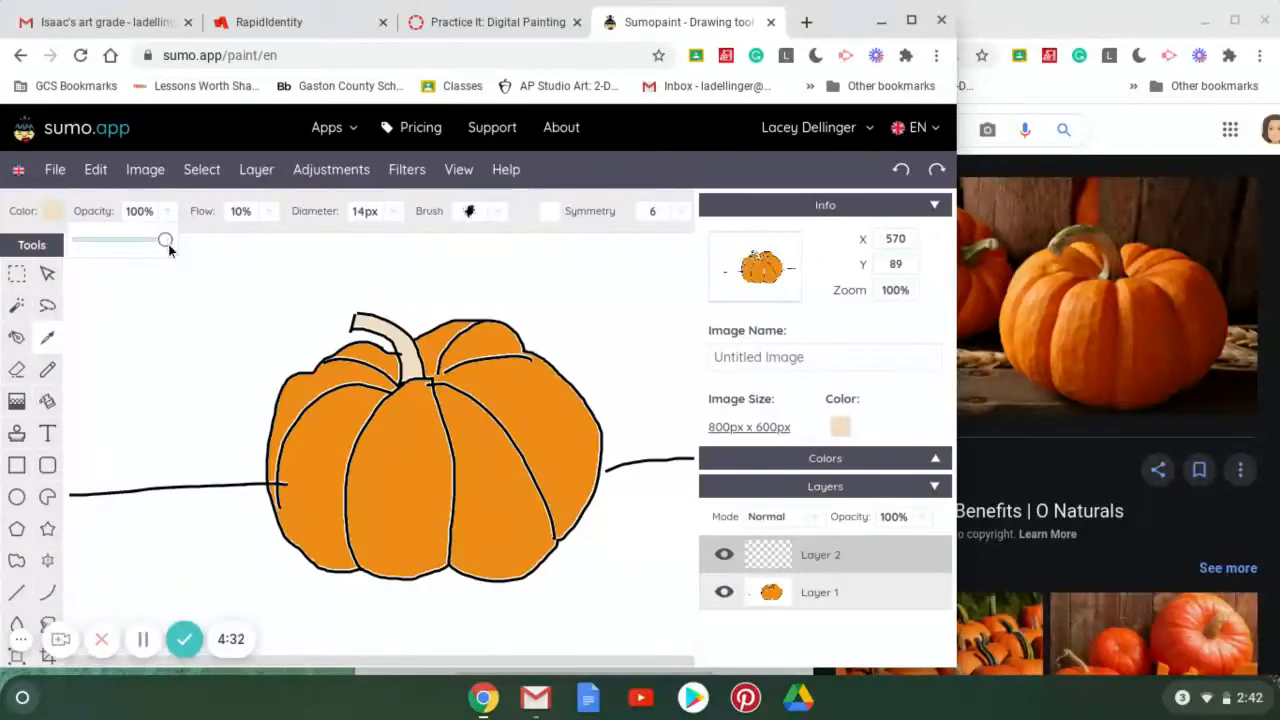
drag(166, 242, 107, 242)
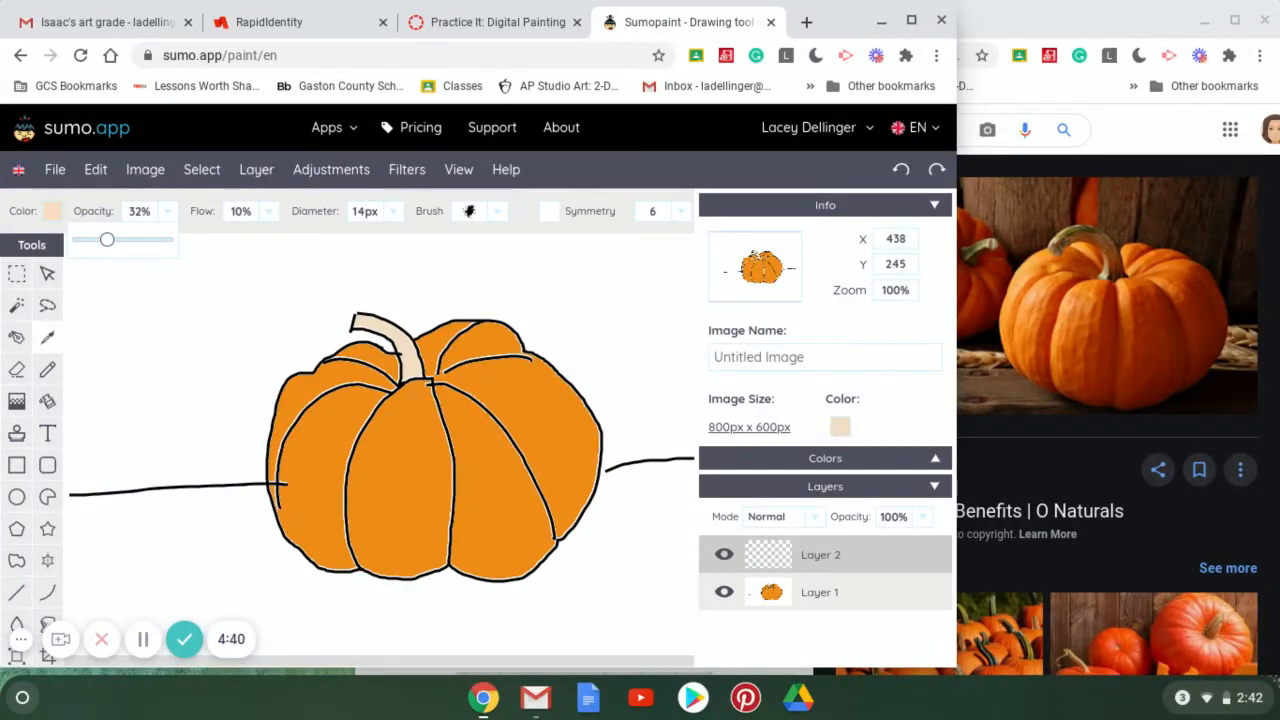
click(397, 213)
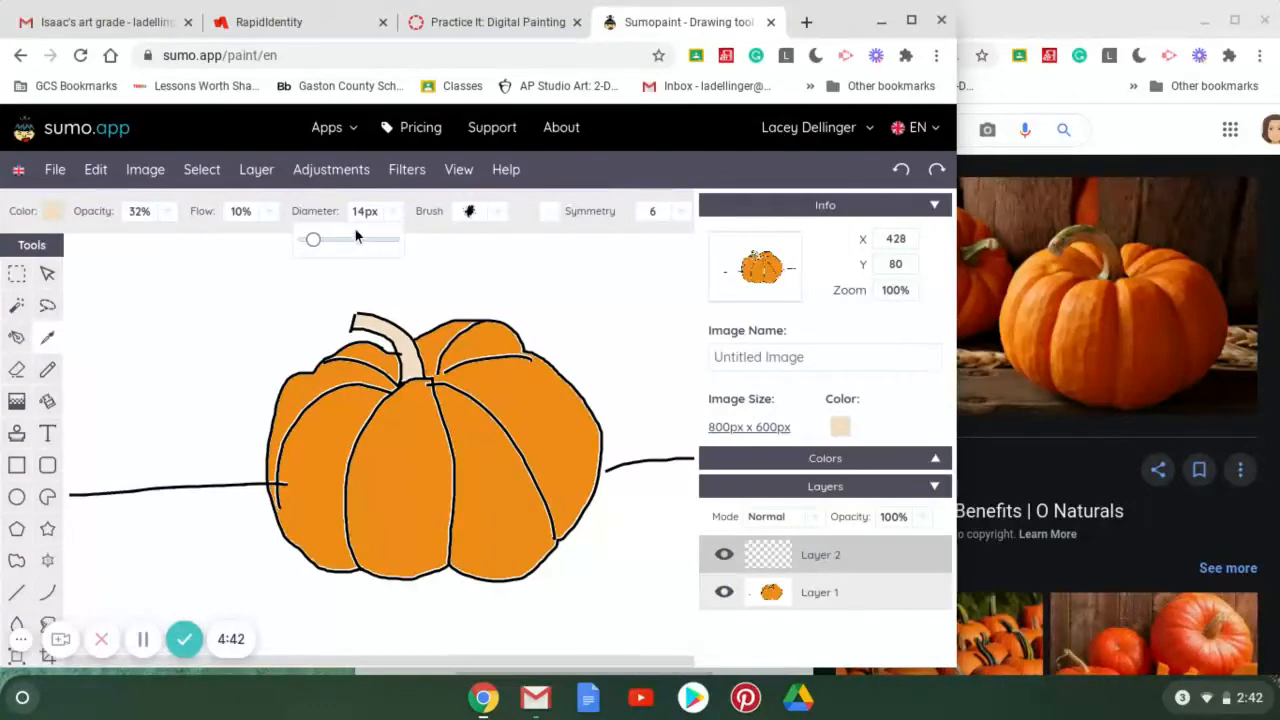
click(331, 240)
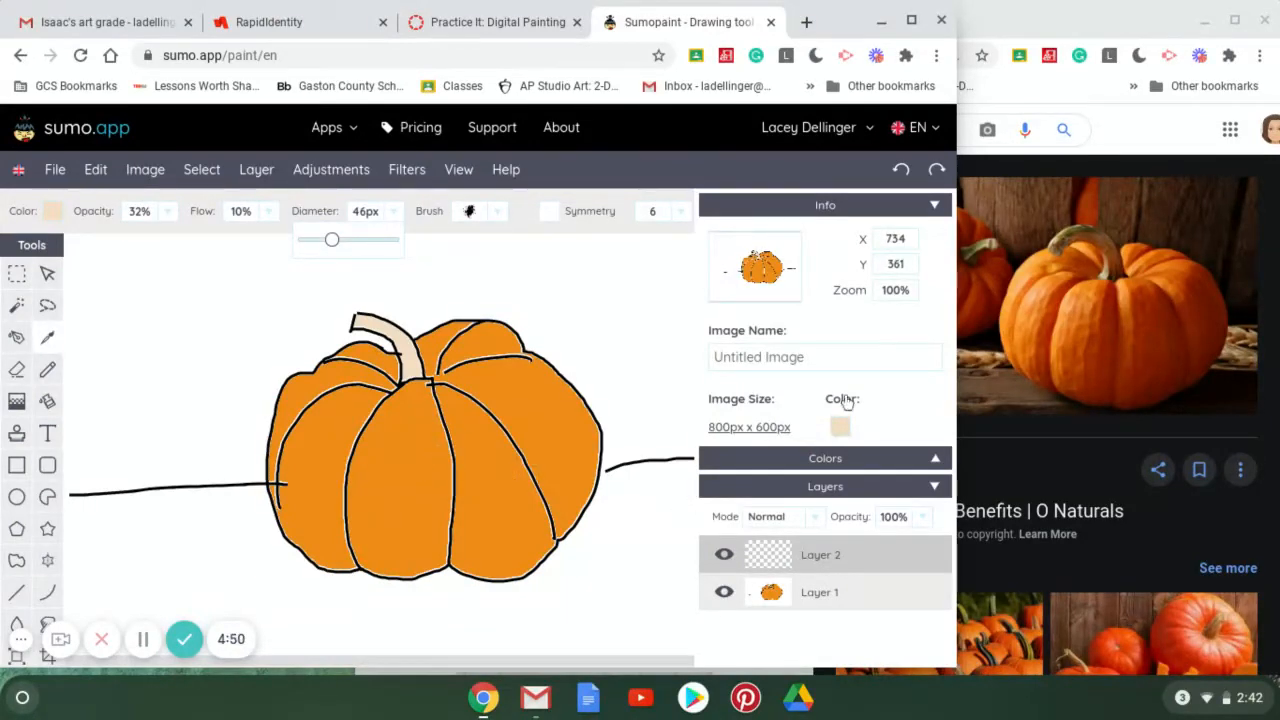
Pick a dark orange swatch as the brush color and set the diameter to 27 px
click(792, 462)
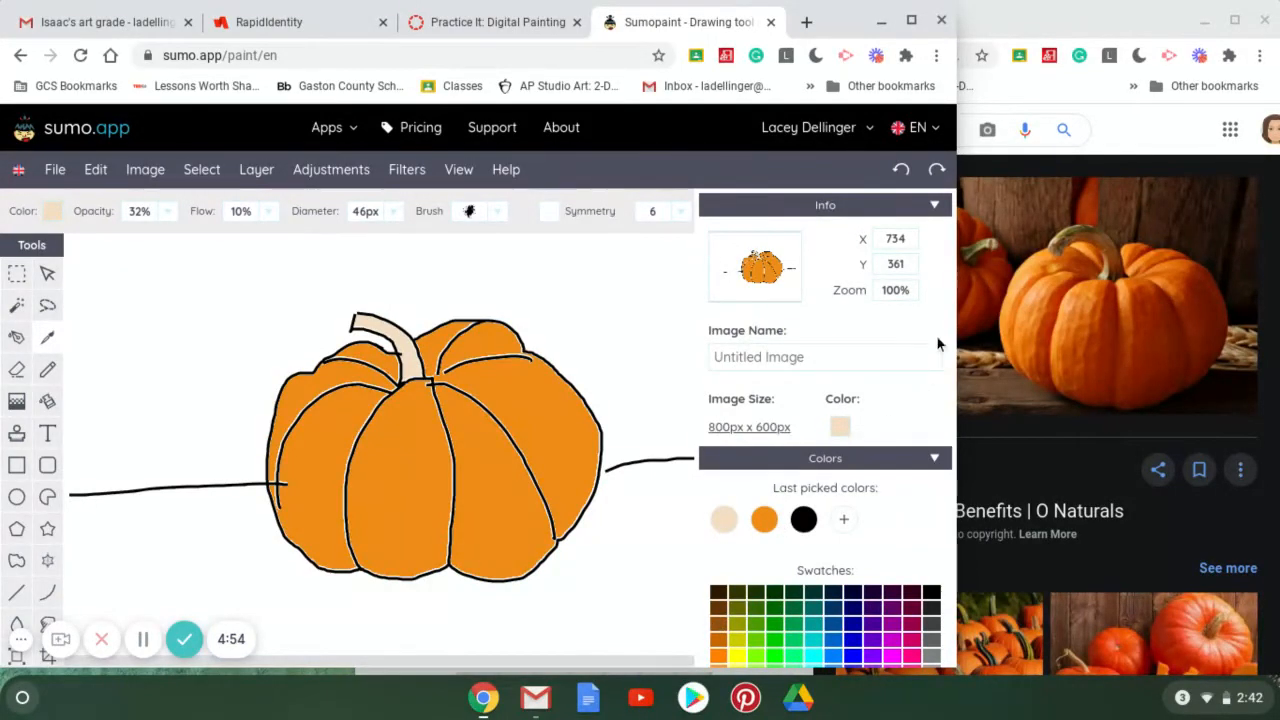
click(935, 207)
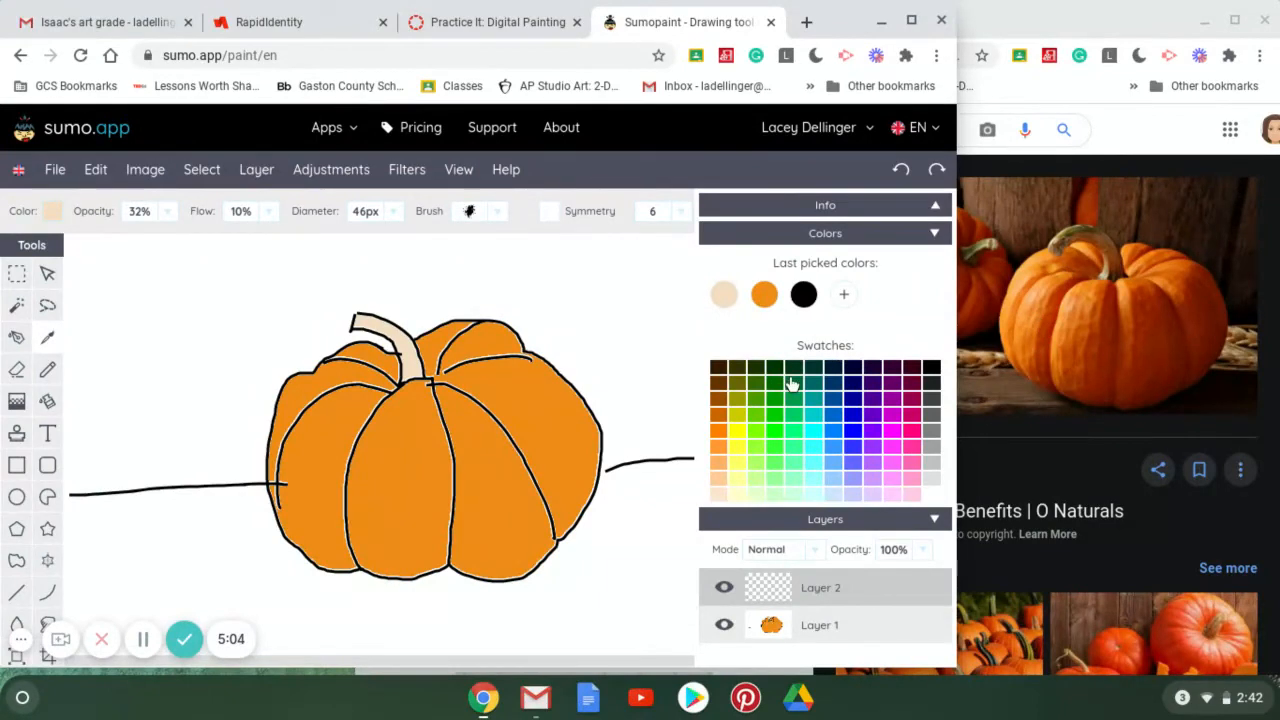
click(718, 415)
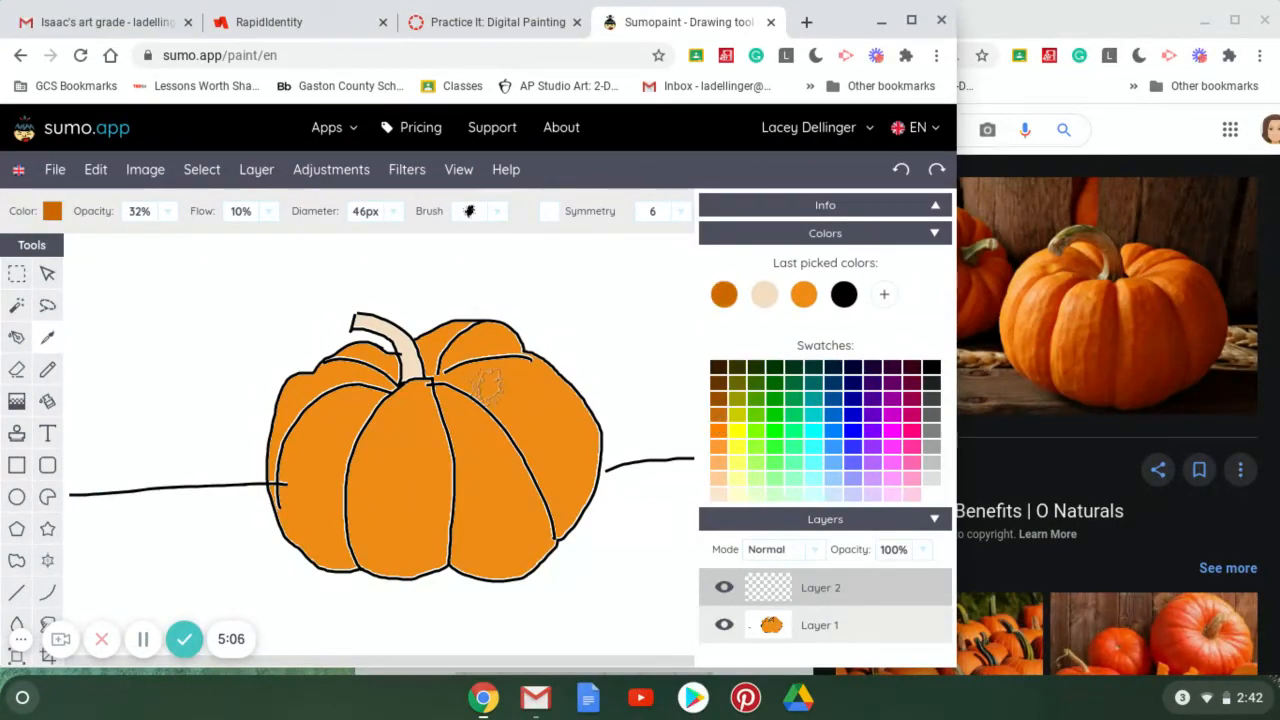
click(407, 169)
click(391, 213)
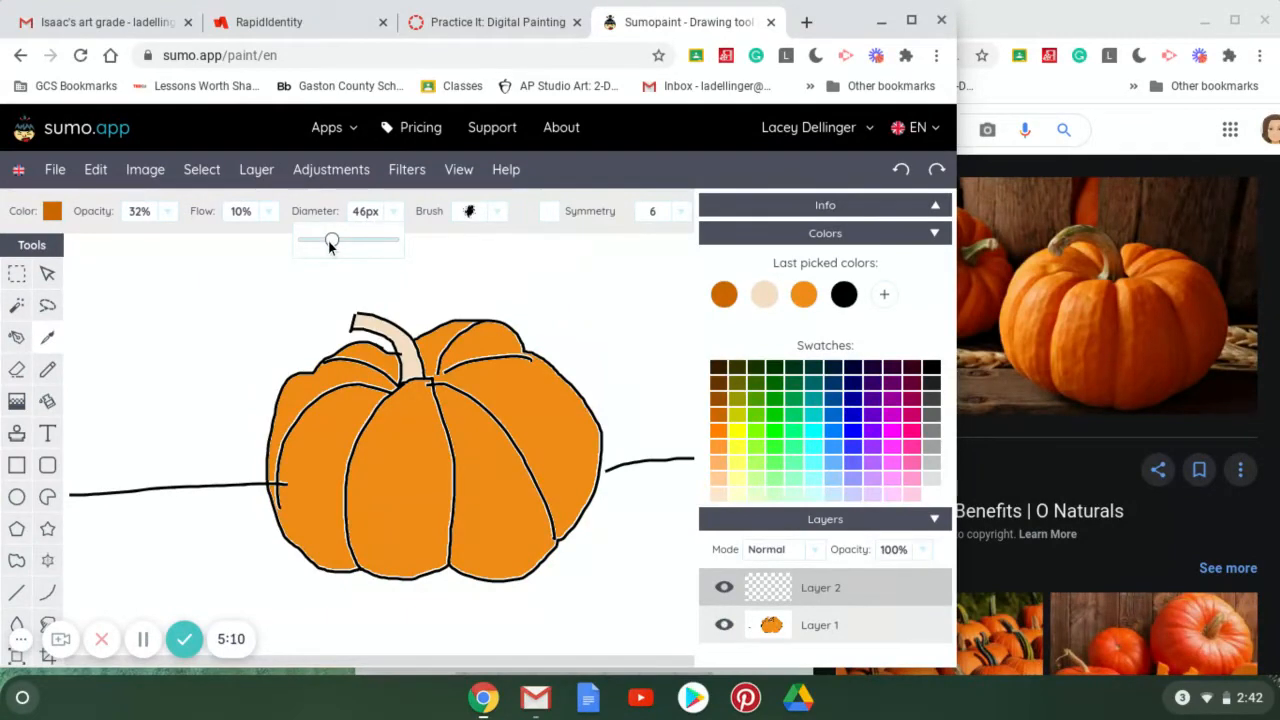
drag(331, 241, 321, 241)
Brush dark orange shading along the pumpkin's central rib line and the curved rib line to its right
drag(434, 444, 440, 514)
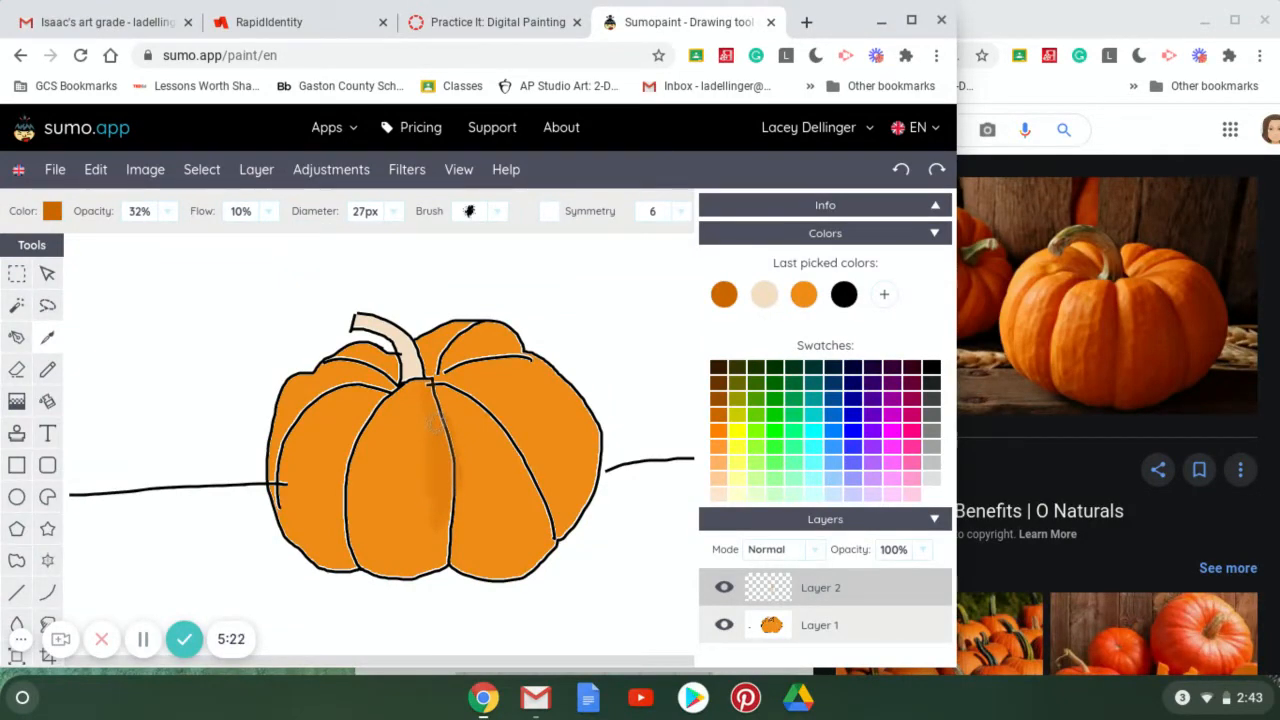
mouse_move(437, 423)
mouse_down()
mouse_move(439, 500)
mouse_move(423, 559)
mouse_move(424, 394)
mouse_up()
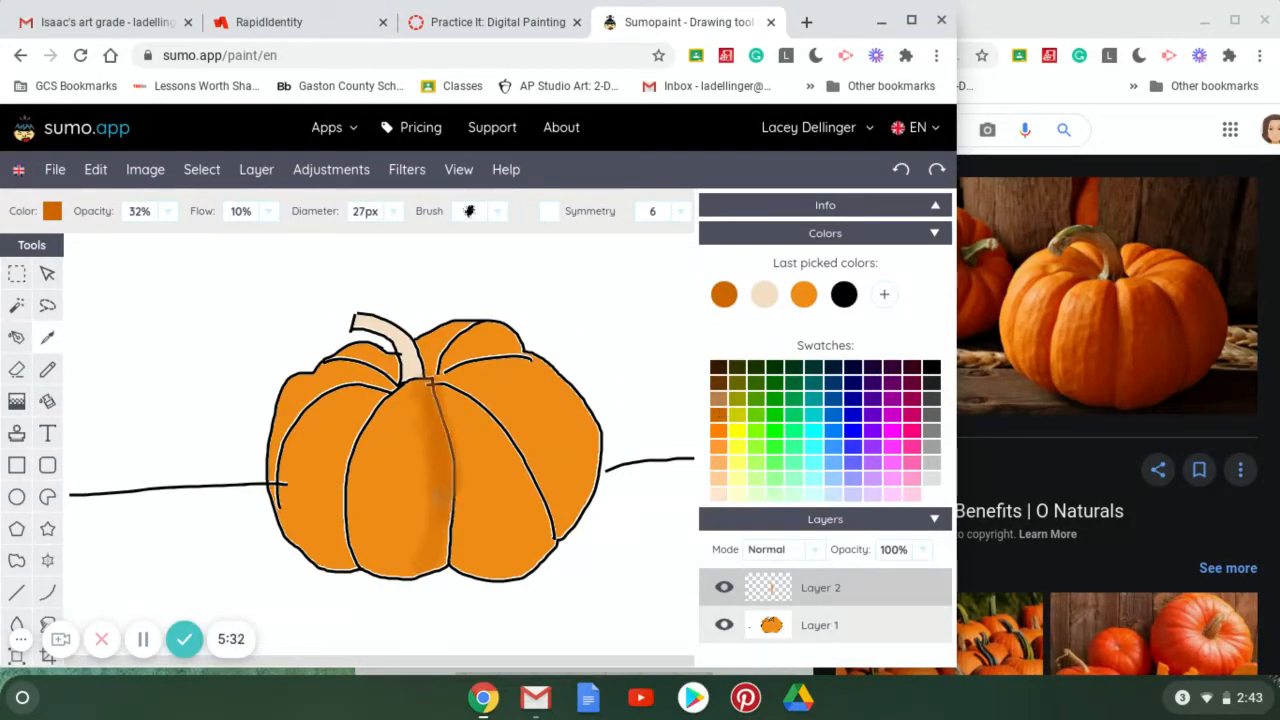
drag(446, 504, 440, 550)
mouse_move(440, 388)
mouse_down()
mouse_move(512, 446)
mouse_move(550, 530)
mouse_move(547, 559)
mouse_up()
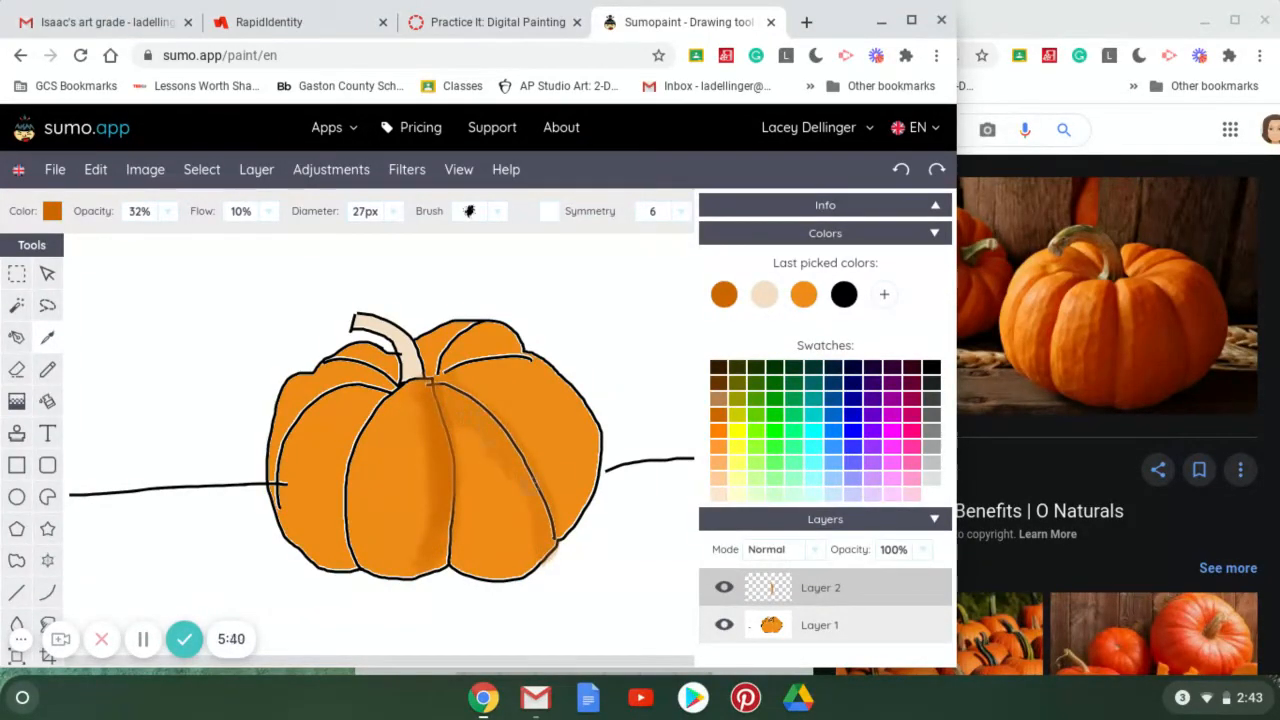
Set the brush opacity to 52% and deepen the shading along the curved rib right of the central one
click(167, 211)
drag(106, 240, 124, 240)
right_click(109, 242)
click(111, 240)
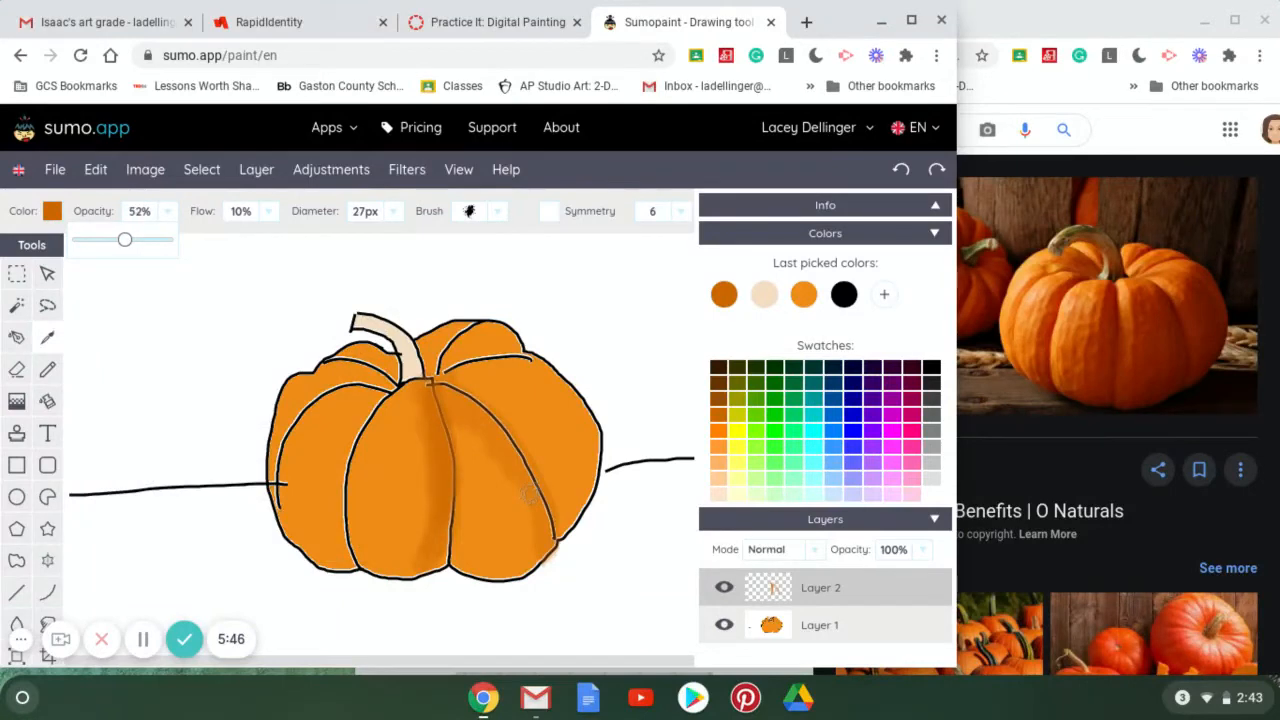
drag(445, 382, 516, 462)
mouse_move(474, 402)
mouse_down()
mouse_move(546, 508)
mouse_move(482, 434)
mouse_up()
drag(522, 482, 548, 524)
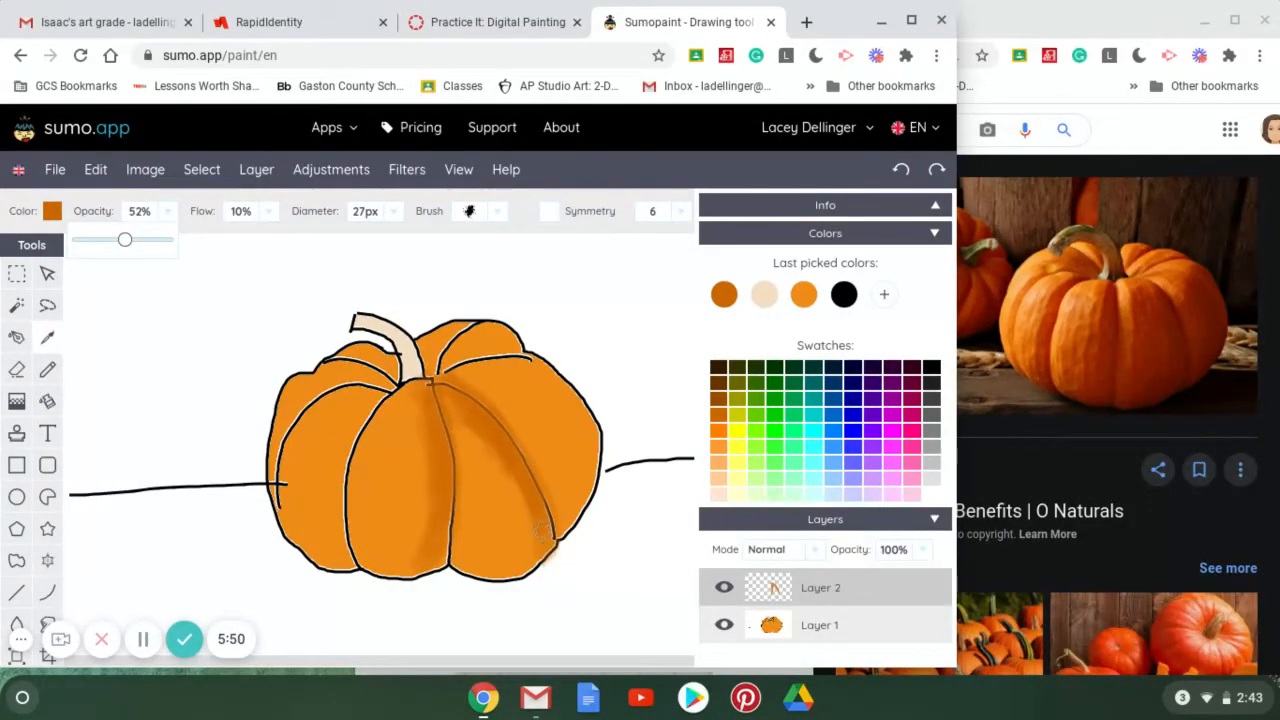
Shade along the two left rib lines and down the outer section on the pumpkin's right side
mouse_move(382, 406)
mouse_down()
mouse_move(346, 524)
mouse_move(334, 482)
mouse_move(328, 512)
mouse_up()
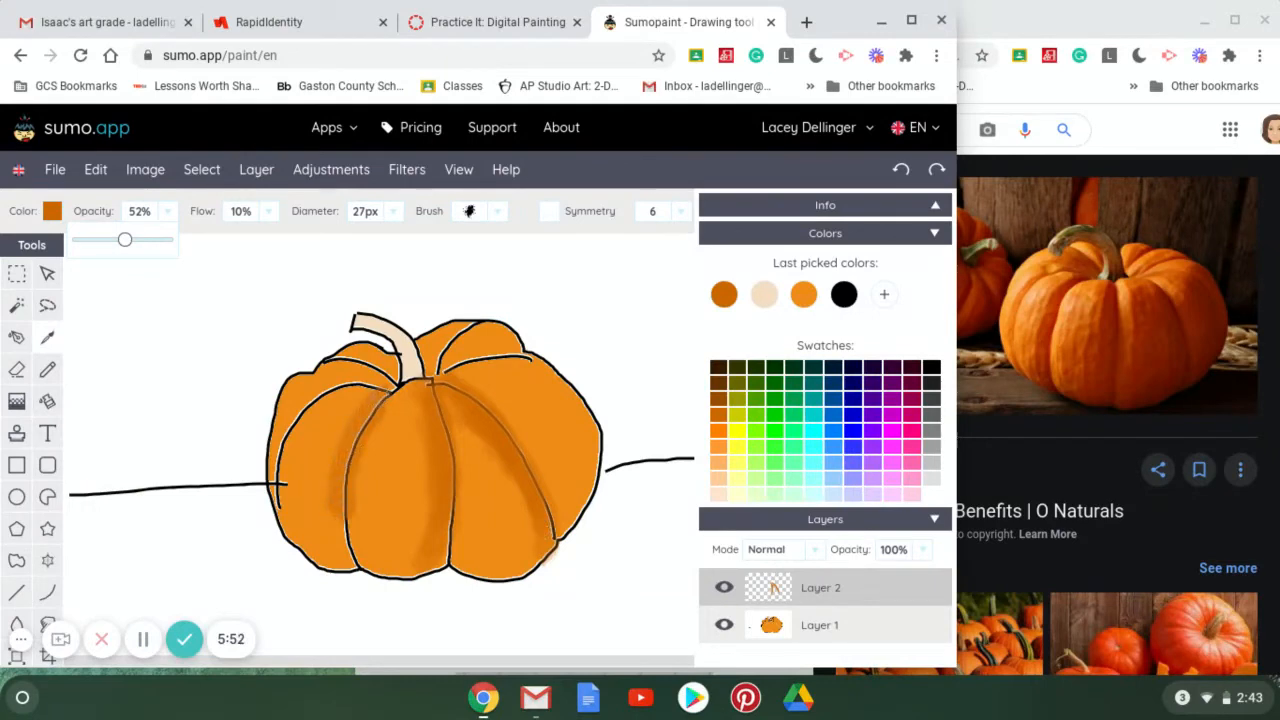
mouse_move(328, 460)
mouse_down()
mouse_move(344, 573)
mouse_move(349, 395)
mouse_move(294, 450)
mouse_move(346, 393)
mouse_move(323, 408)
mouse_move(276, 540)
mouse_up()
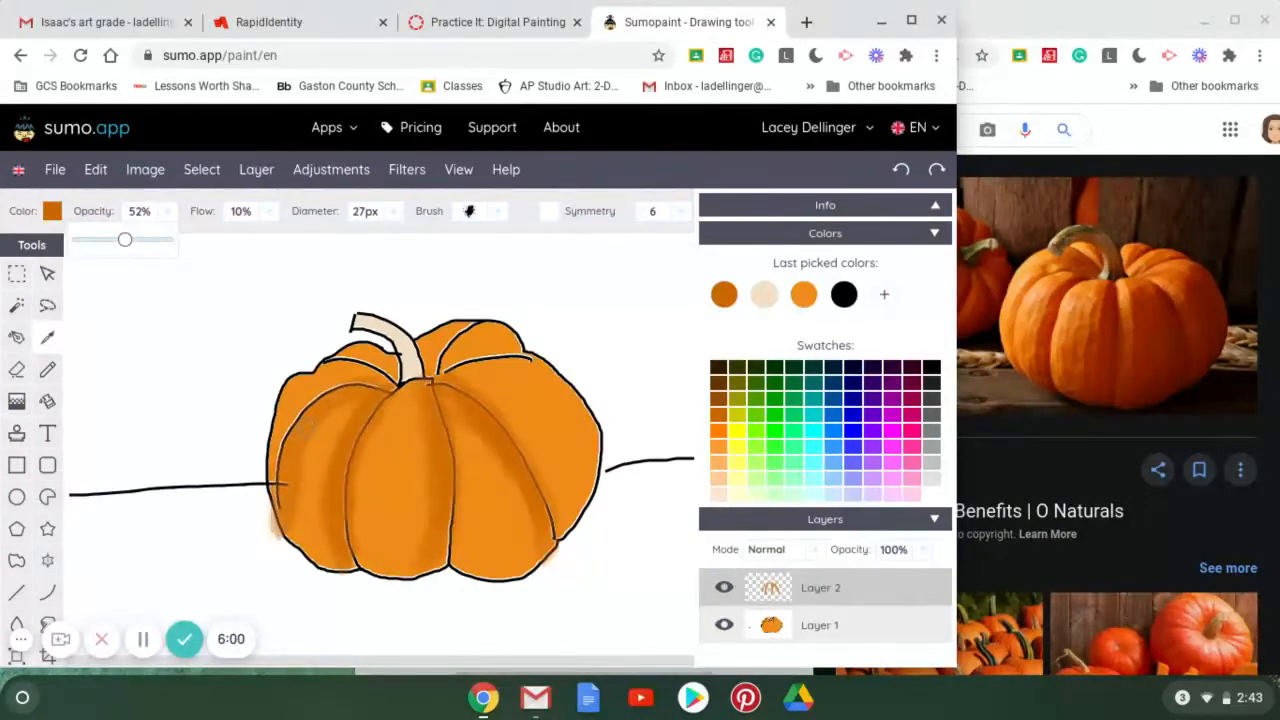
mouse_move(530, 374)
mouse_down()
mouse_move(579, 426)
mouse_move(583, 408)
mouse_move(599, 492)
mouse_up()
drag(586, 446, 568, 522)
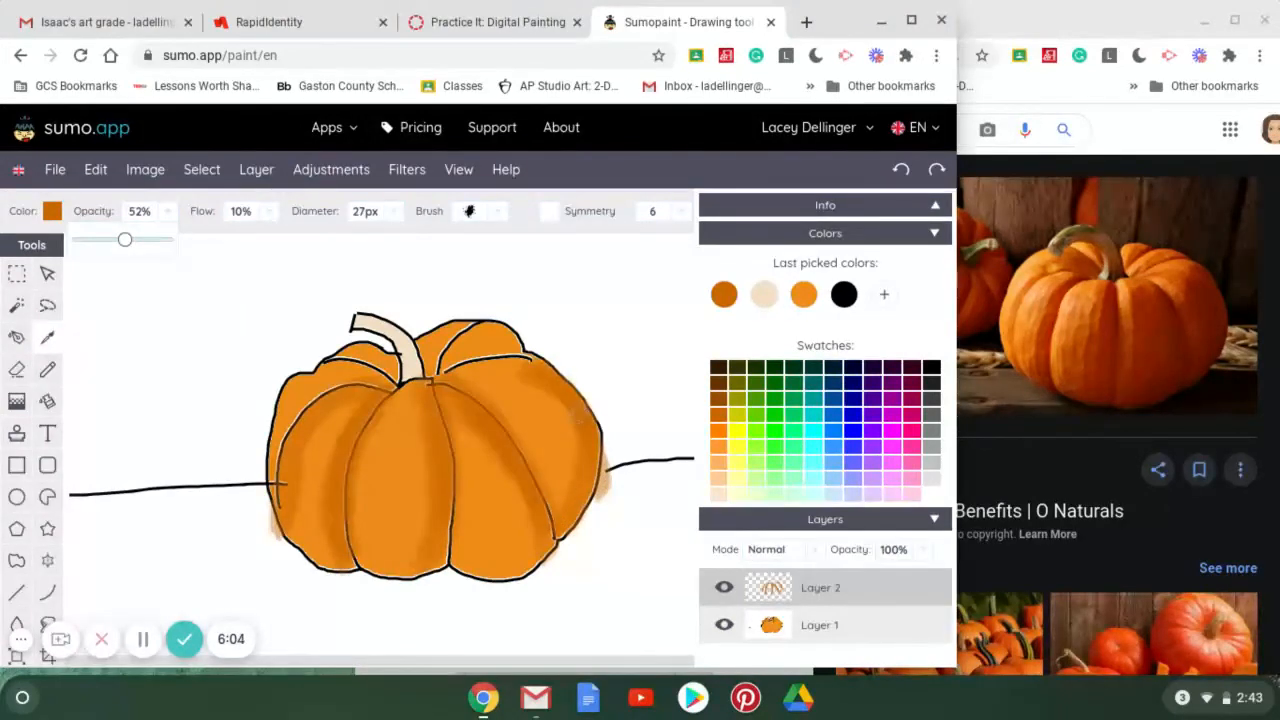
mouse_move(536, 388)
mouse_down()
mouse_move(484, 364)
mouse_move(545, 400)
mouse_move(569, 491)
mouse_up()
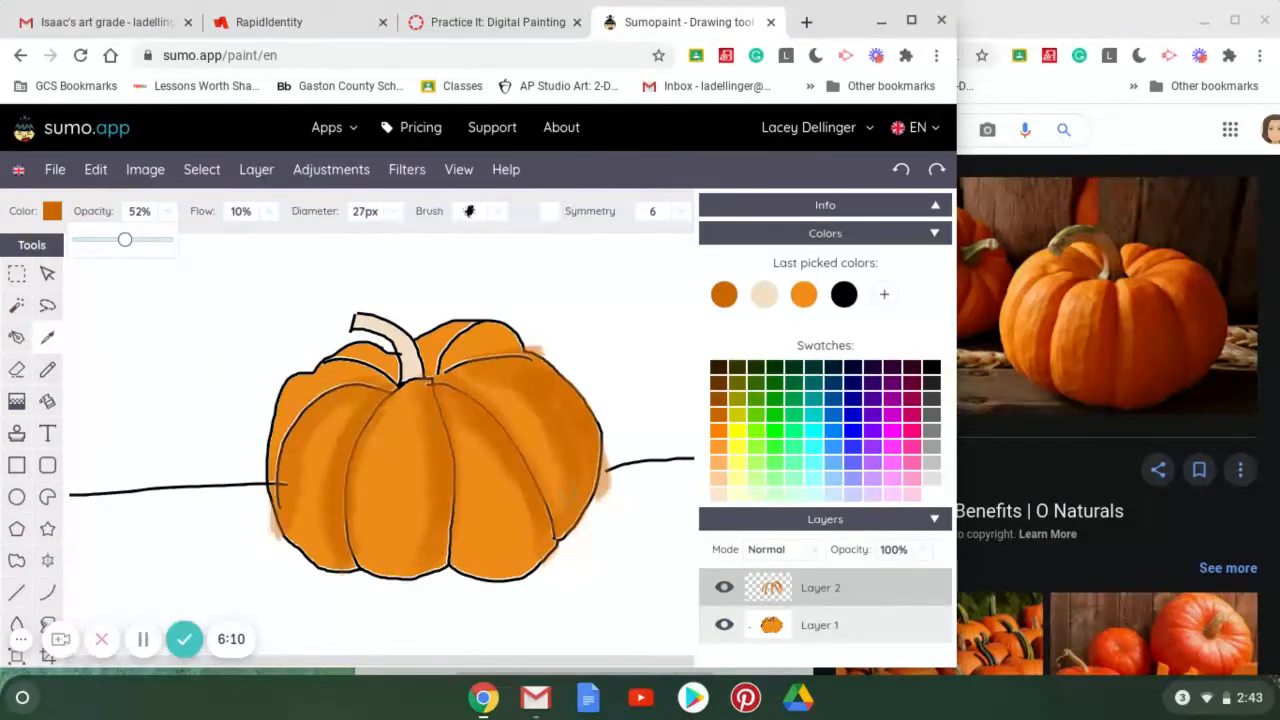
Shade the back lobes on both sides of the stem and the upper part of the front section
drag(455, 367, 500, 341)
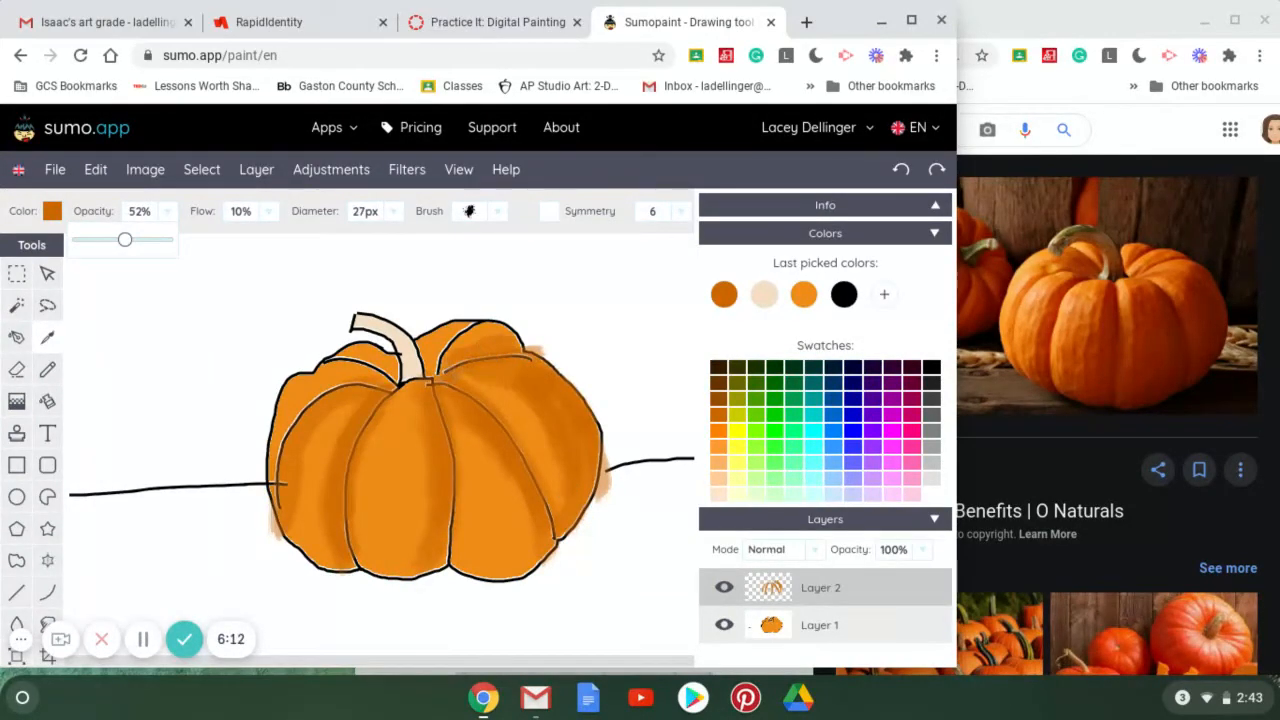
drag(439, 372, 442, 345)
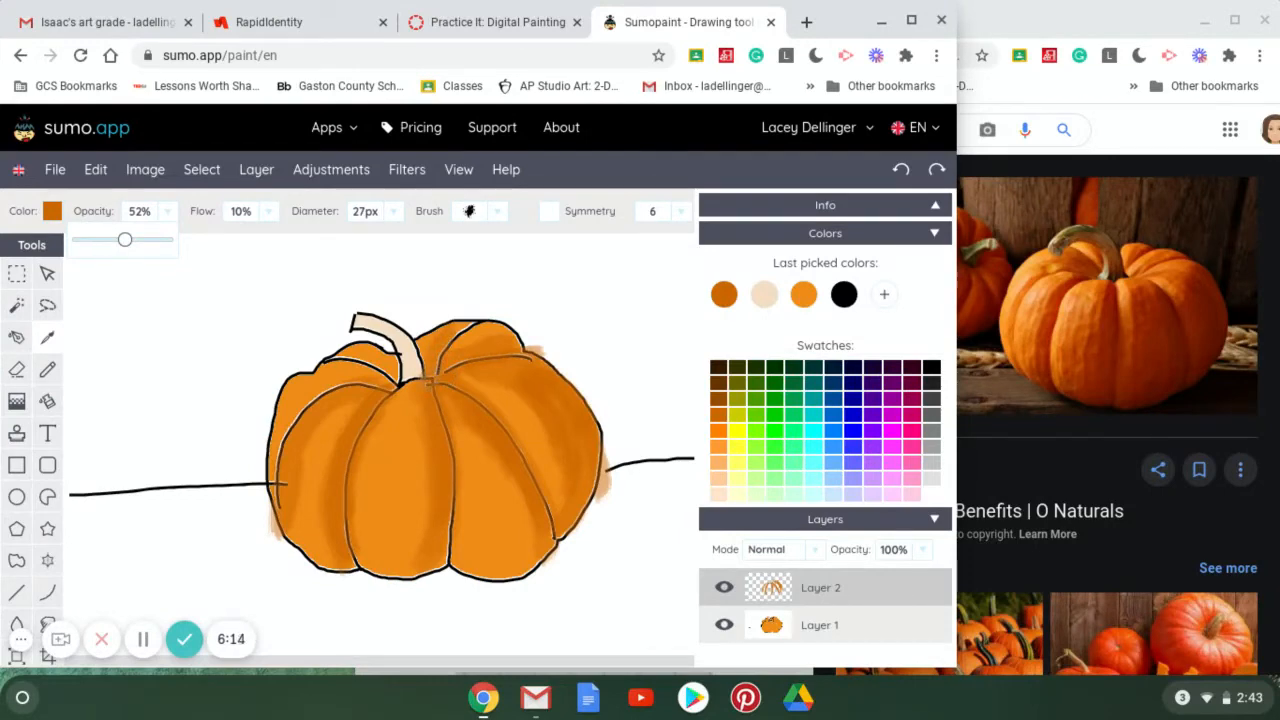
mouse_move(362, 364)
mouse_down()
mouse_move(402, 383)
mouse_move(356, 362)
mouse_move(346, 378)
mouse_move(394, 357)
mouse_move(404, 368)
mouse_move(316, 398)
mouse_move(352, 355)
mouse_move(392, 416)
mouse_move(372, 432)
mouse_up()
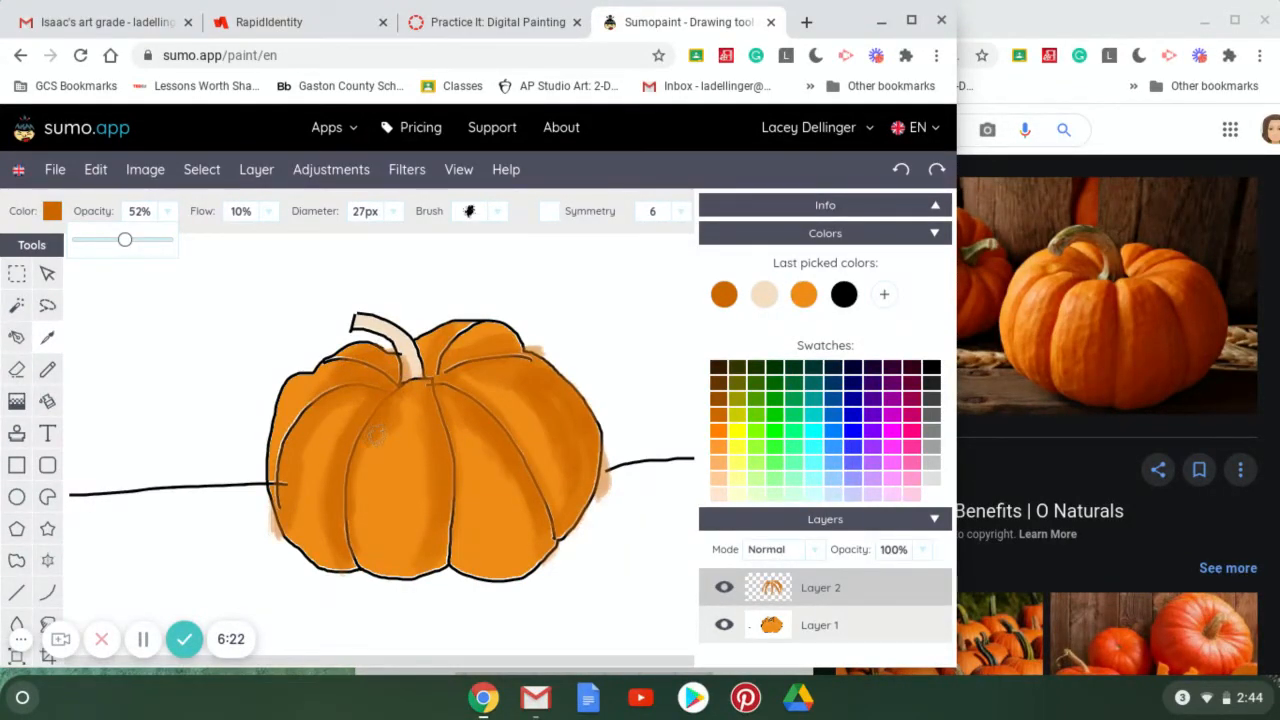
Shade the middle of the front section, the pumpkin's lower edge and the top of the left rib
mouse_move(375, 435)
mouse_down()
mouse_move(382, 545)
mouse_move(386, 433)
mouse_move(391, 517)
mouse_move(418, 478)
mouse_up()
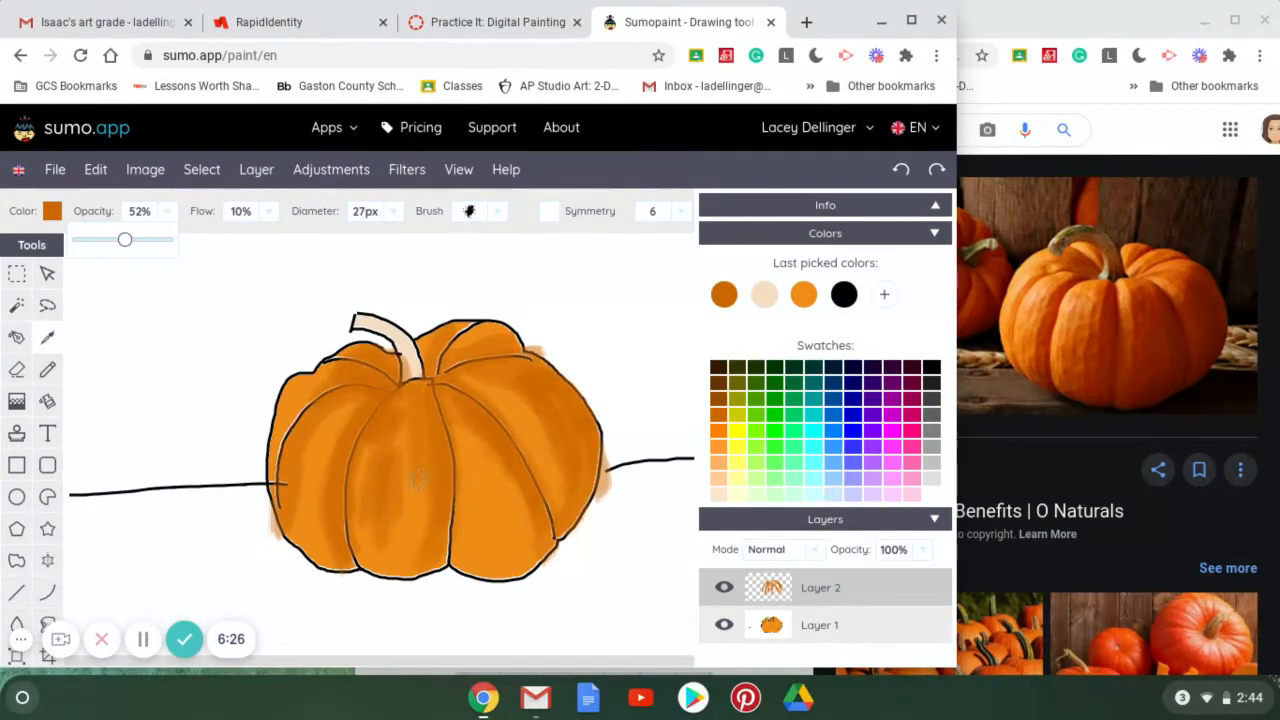
mouse_move(462, 566)
mouse_down()
mouse_move(509, 582)
mouse_move(497, 565)
mouse_move(524, 557)
mouse_move(474, 560)
mouse_move(487, 540)
mouse_move(530, 546)
mouse_up()
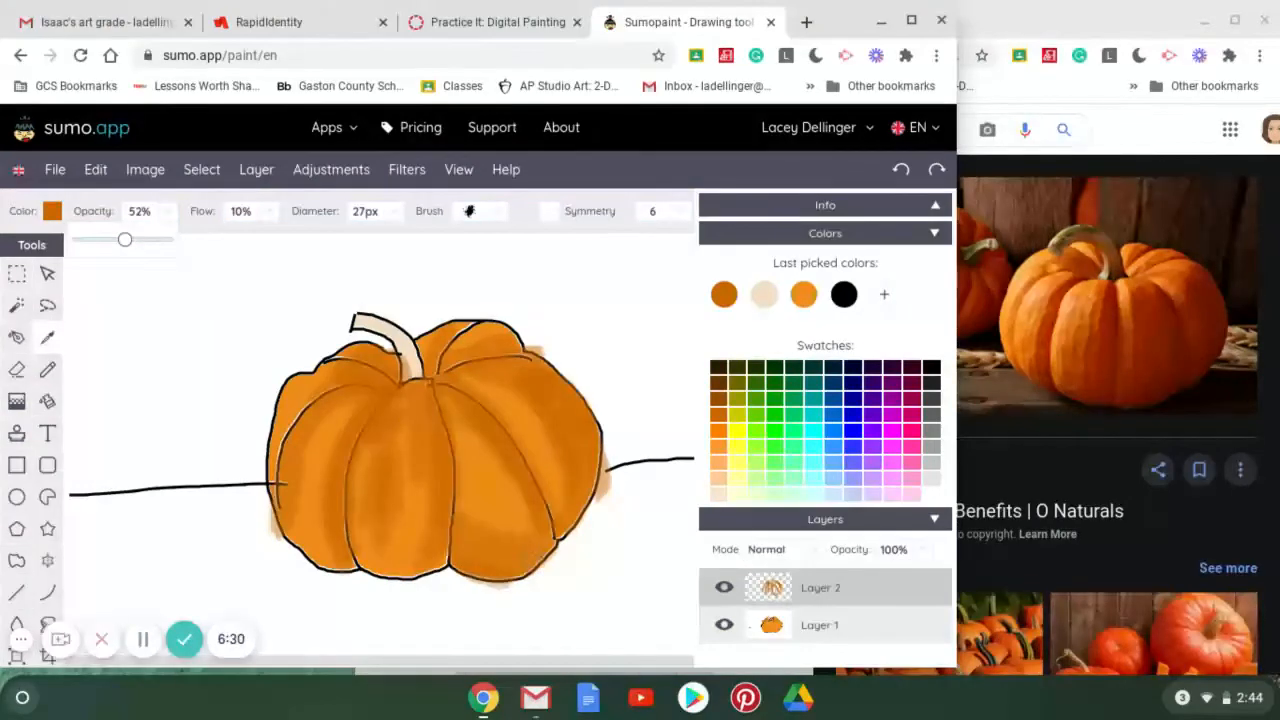
mouse_move(355, 545)
mouse_down()
mouse_move(415, 580)
mouse_move(293, 523)
mouse_up()
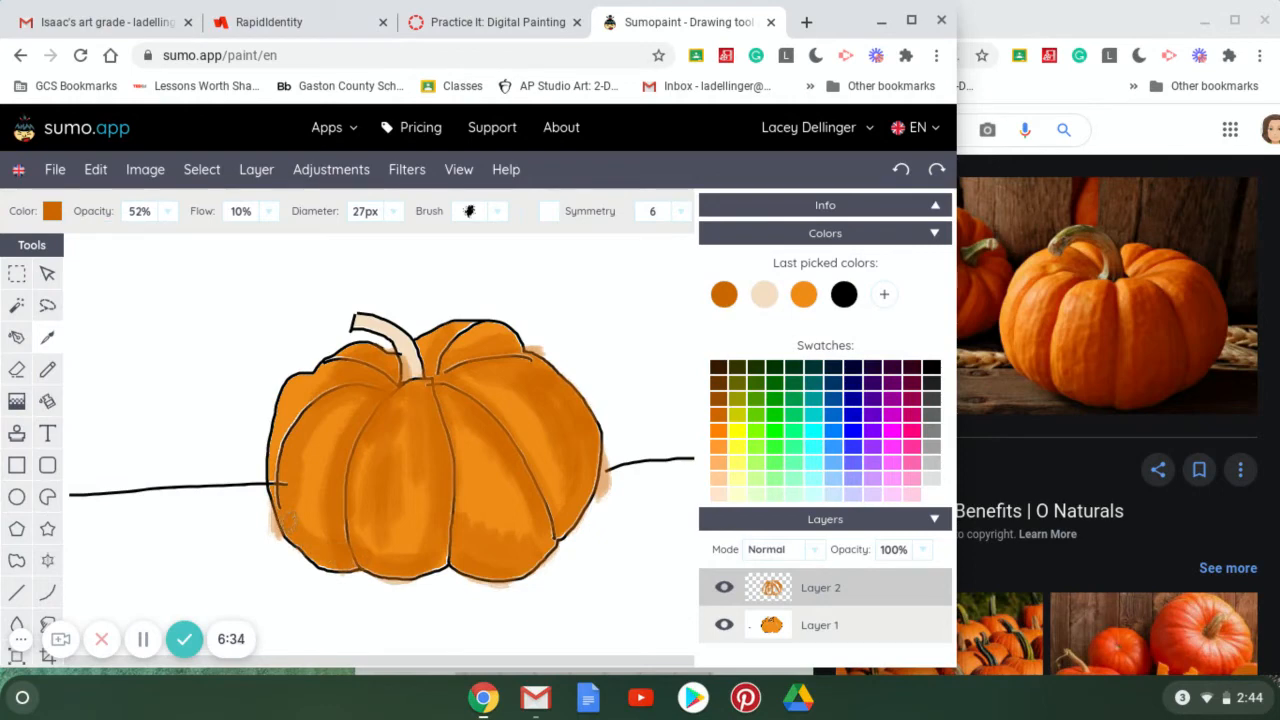
mouse_move(303, 412)
mouse_down()
mouse_move(277, 505)
mouse_move(340, 385)
mouse_up()
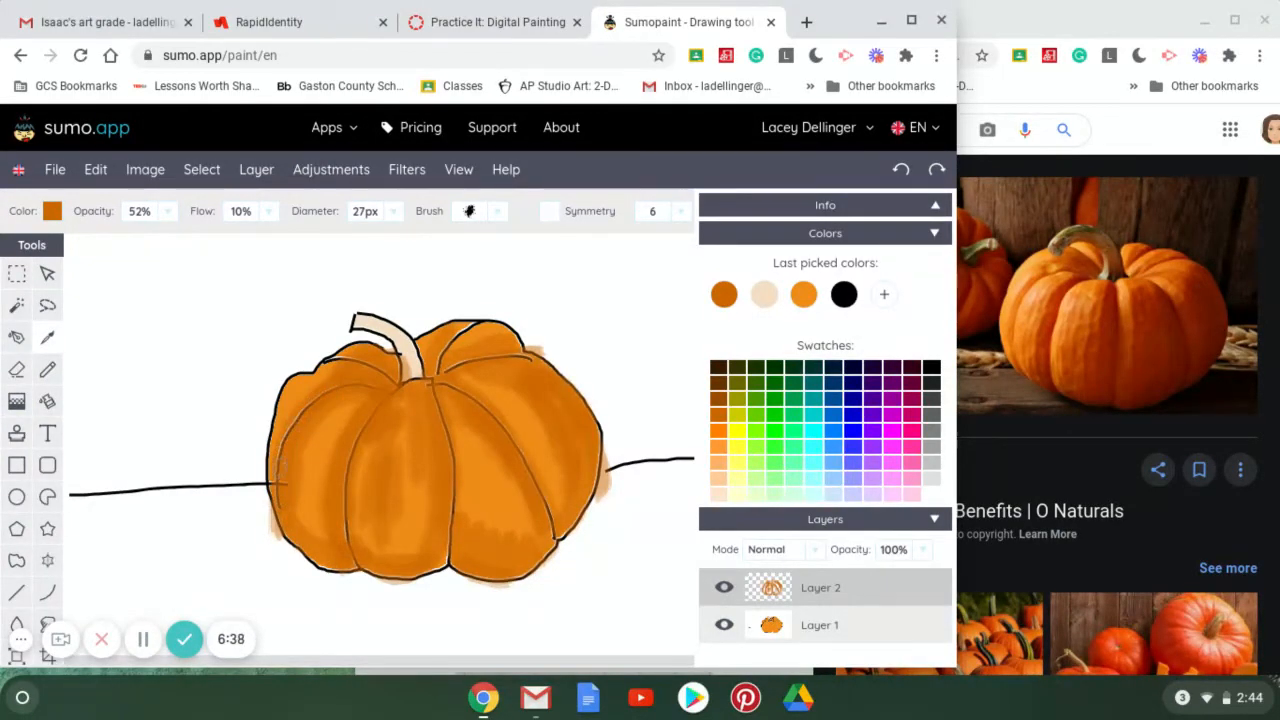
Brush light peach-orange highlights onto the front section and the upper parts of the sections right of it, lowering the brush opacity to 29%
click(718, 478)
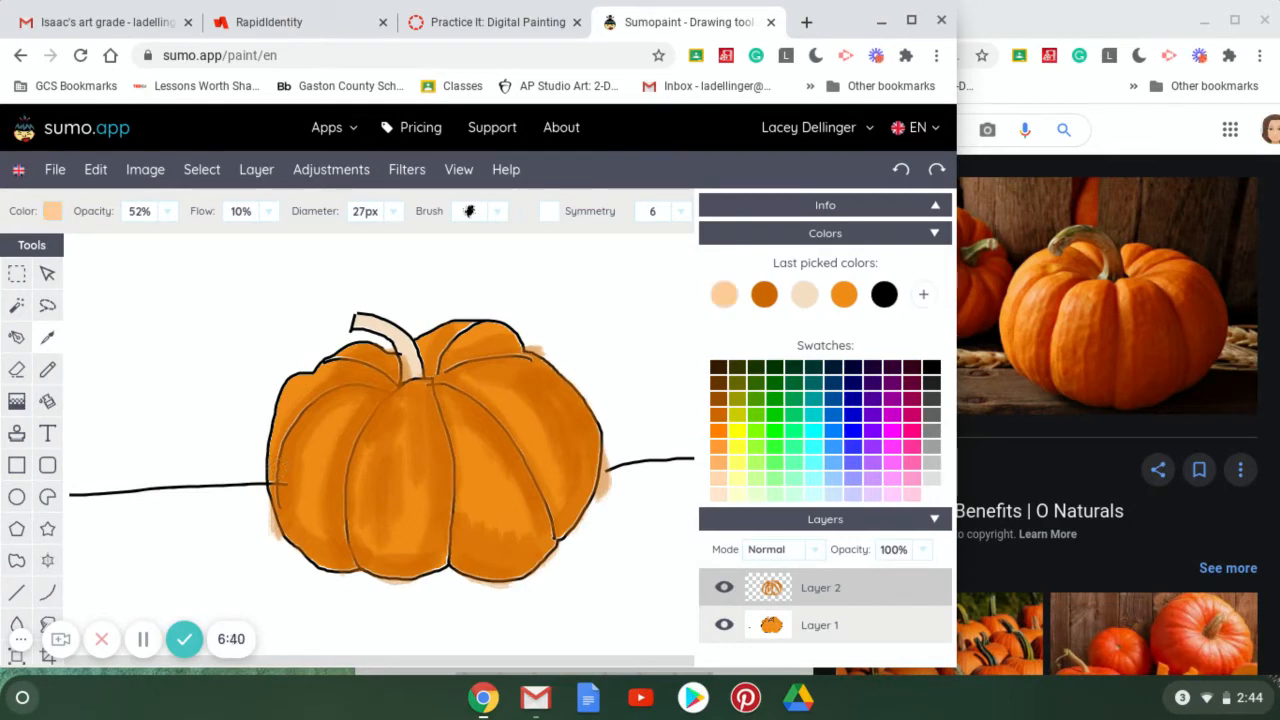
drag(378, 430, 350, 538)
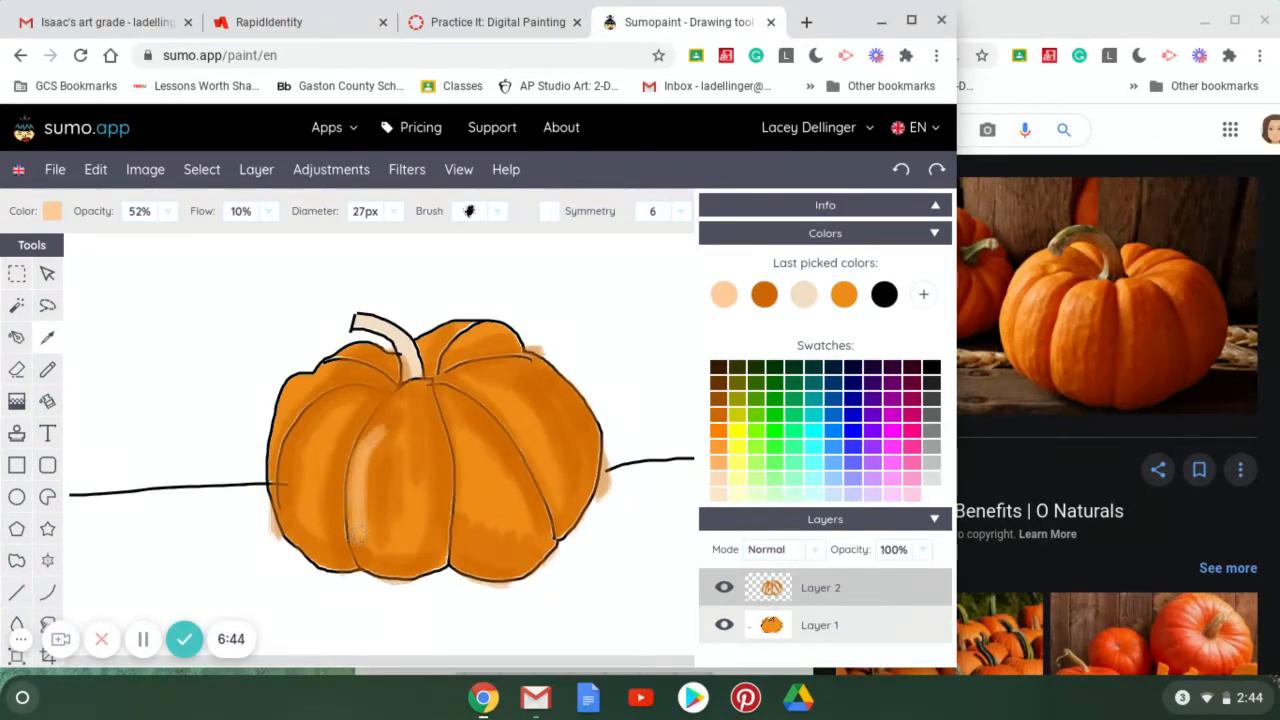
click(167, 211)
drag(124, 240, 105, 240)
mouse_move(368, 520)
mouse_down()
mouse_move(392, 566)
mouse_move(384, 470)
mouse_move(427, 500)
mouse_move(402, 400)
mouse_move(374, 495)
mouse_move(366, 487)
mouse_move(401, 497)
mouse_up()
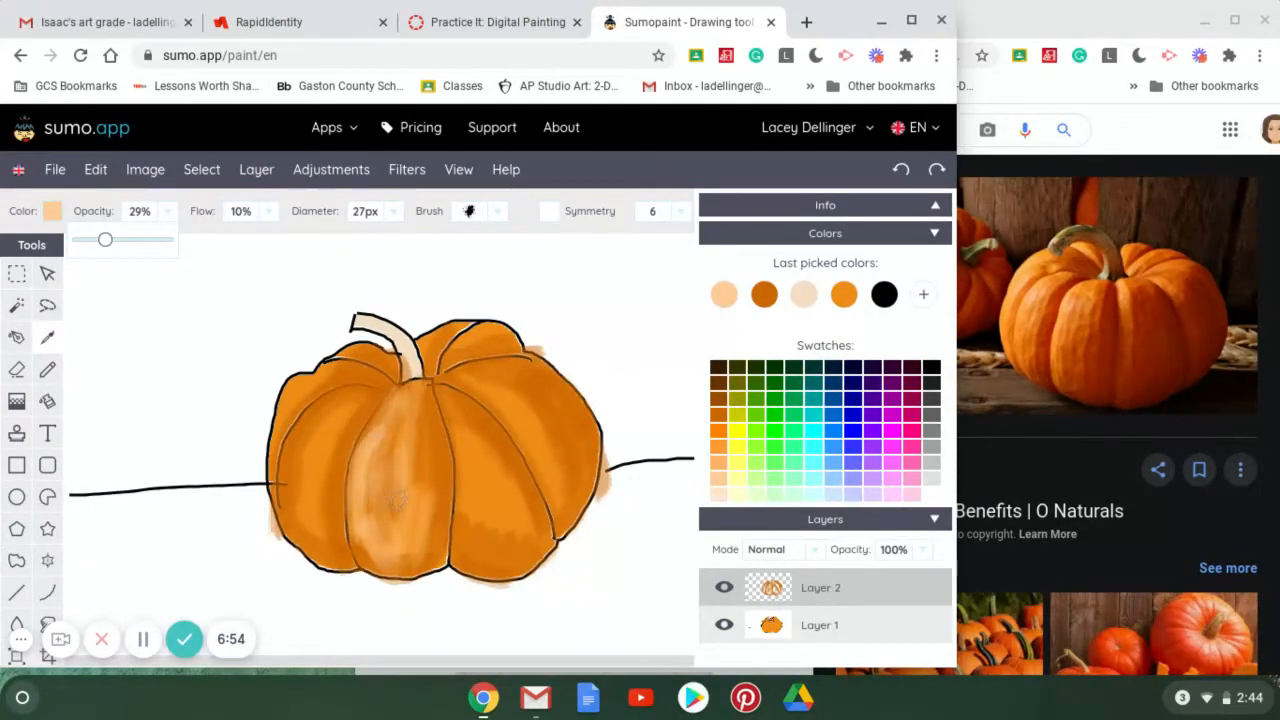
mouse_move(445, 388)
mouse_down()
mouse_move(470, 460)
mouse_move(440, 376)
mouse_move(467, 502)
mouse_up()
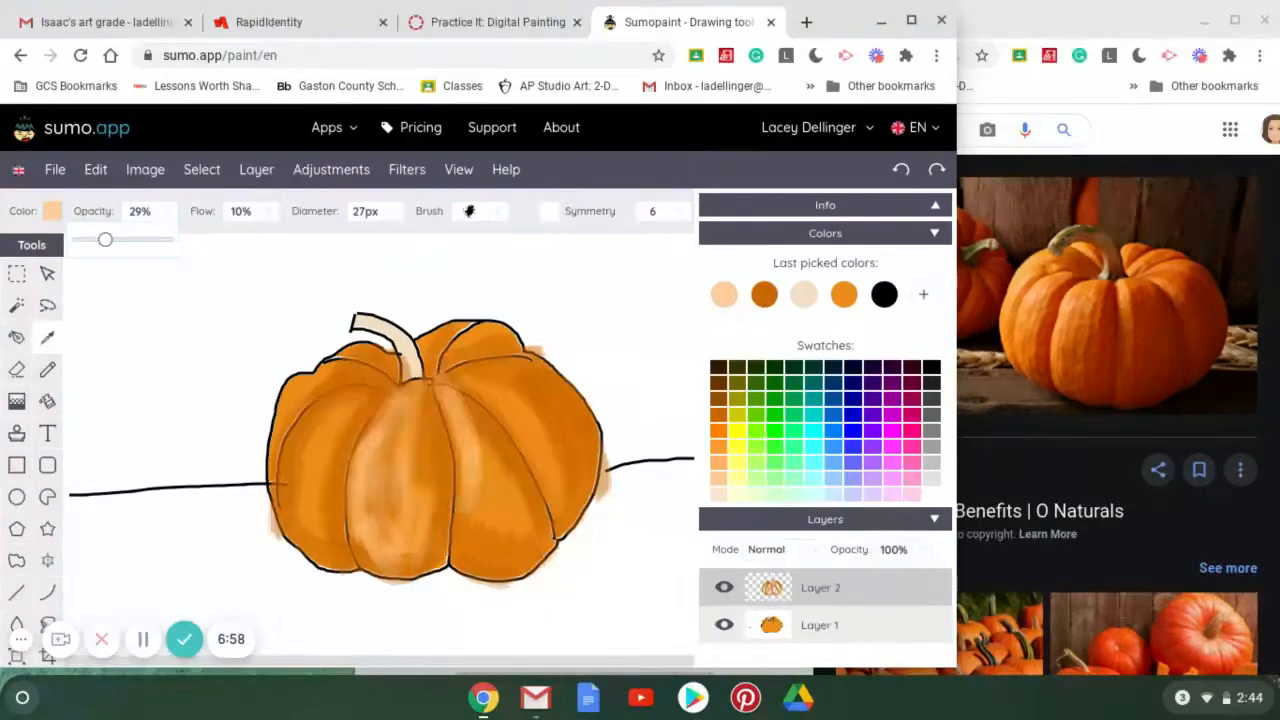
mouse_move(455, 378)
mouse_down()
mouse_move(510, 414)
mouse_move(525, 387)
mouse_up()
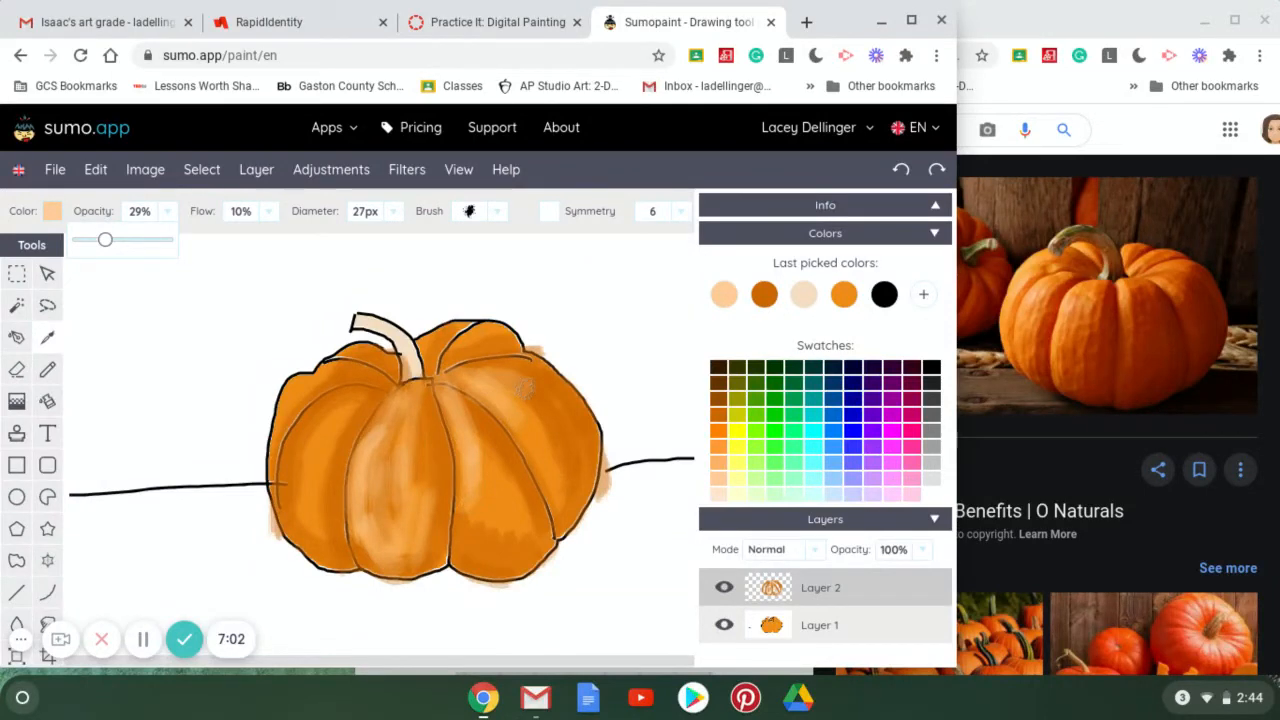
Brush light peach-orange highlights onto the sections left of the front section and the back lobes beside the stem
mouse_move(445, 364)
mouse_down()
mouse_move(495, 349)
mouse_move(366, 384)
mouse_move(344, 360)
mouse_move(364, 378)
mouse_move(298, 400)
mouse_move(280, 485)
mouse_move(348, 412)
mouse_move(312, 470)
mouse_up()
scroll(358, 389, down, 1)
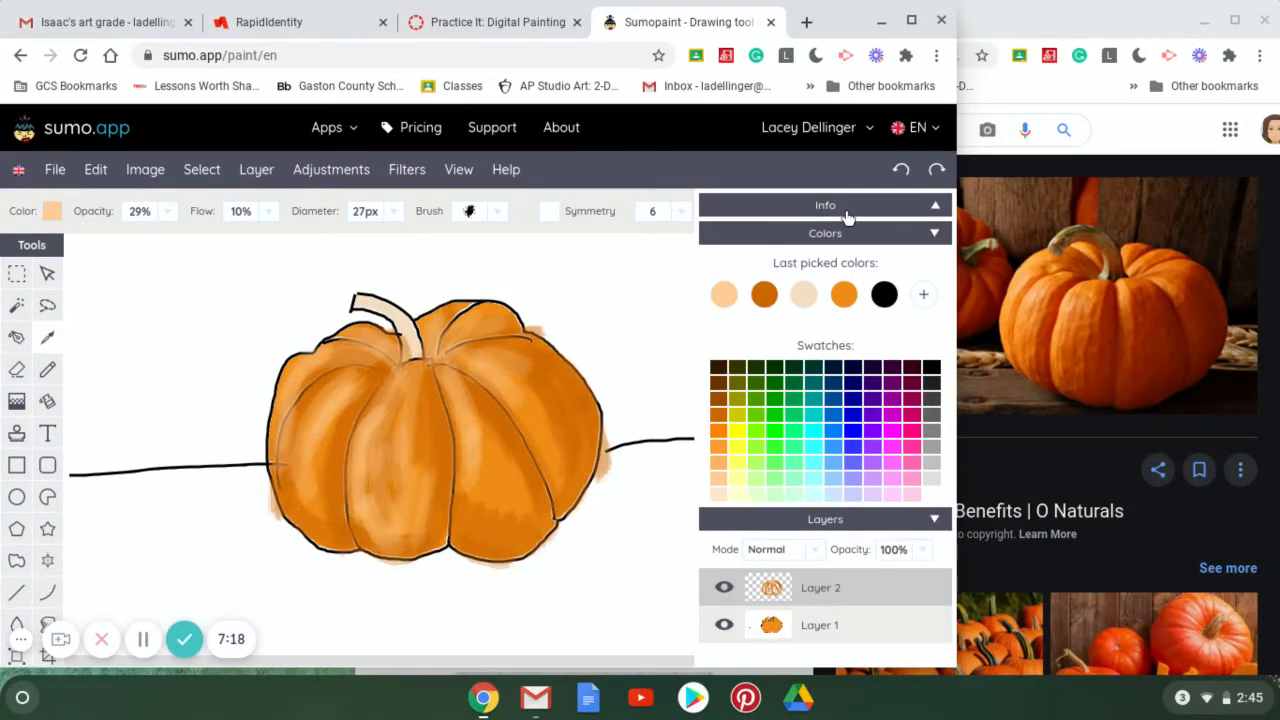
Set the brush diameter to 17 px and paint finer peach highlights down the middle and lower part of the left section
click(458, 169)
mouse_move(481, 209)
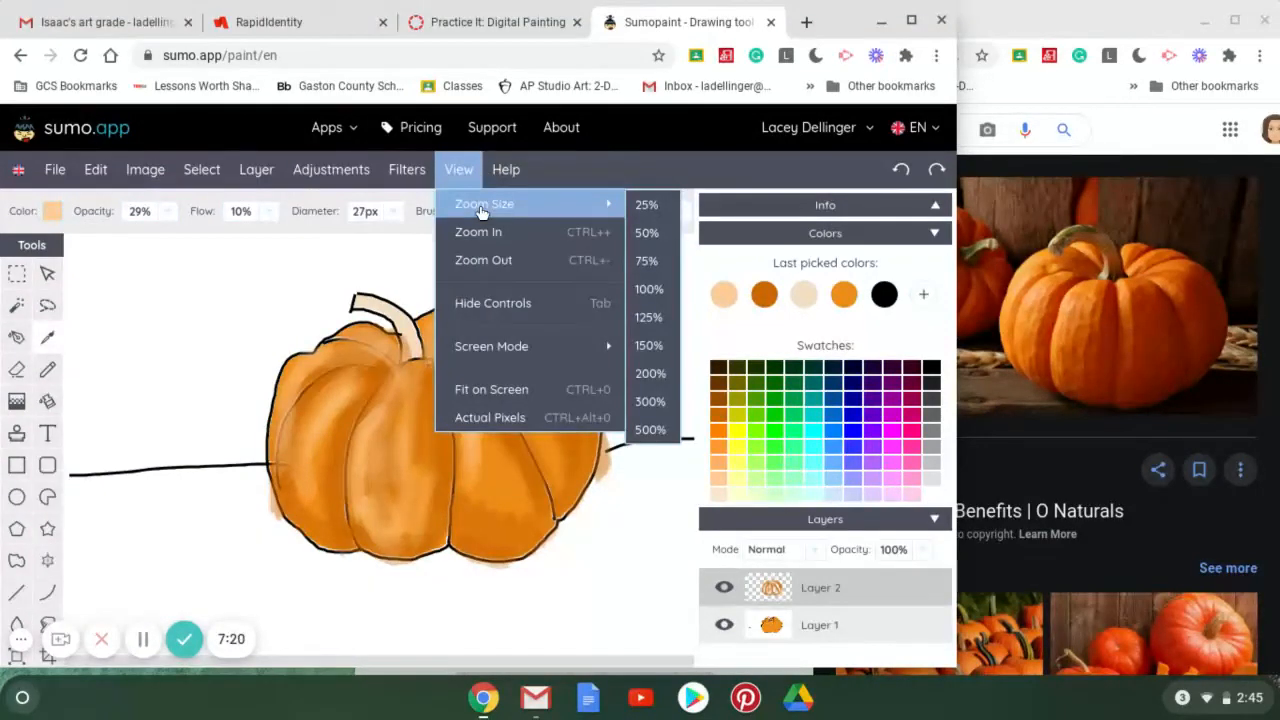
click(528, 234)
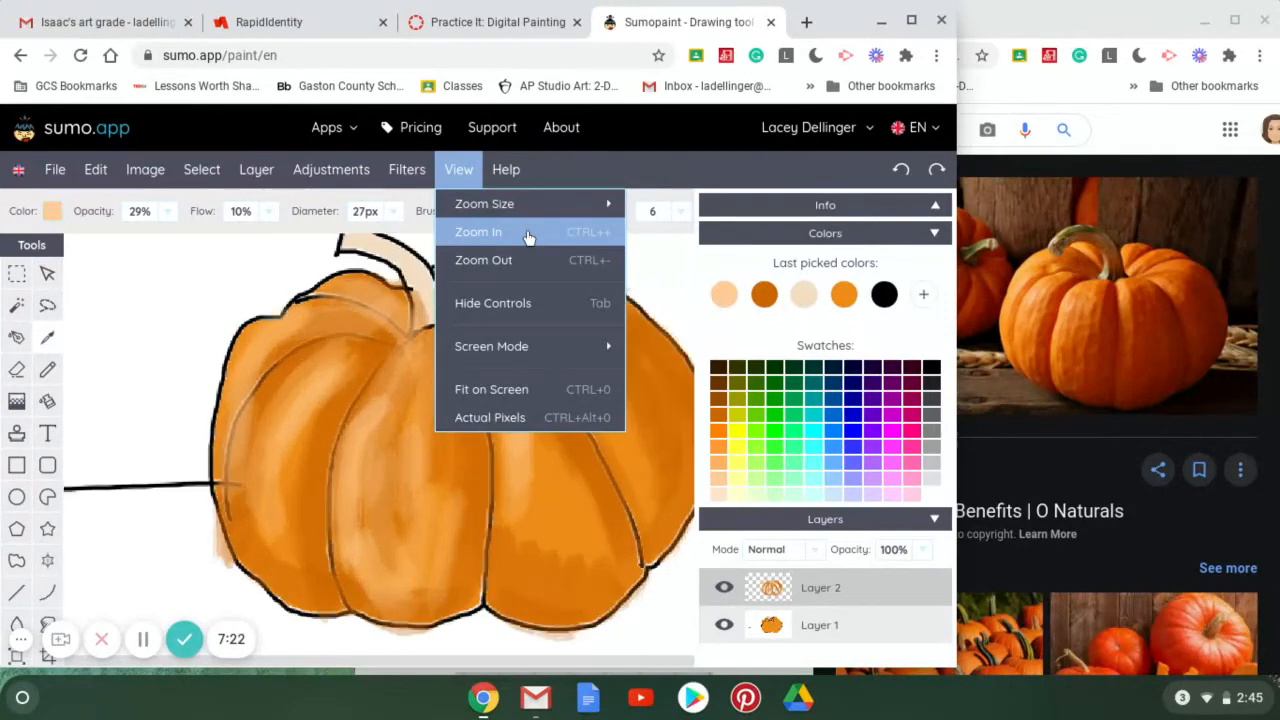
click(528, 234)
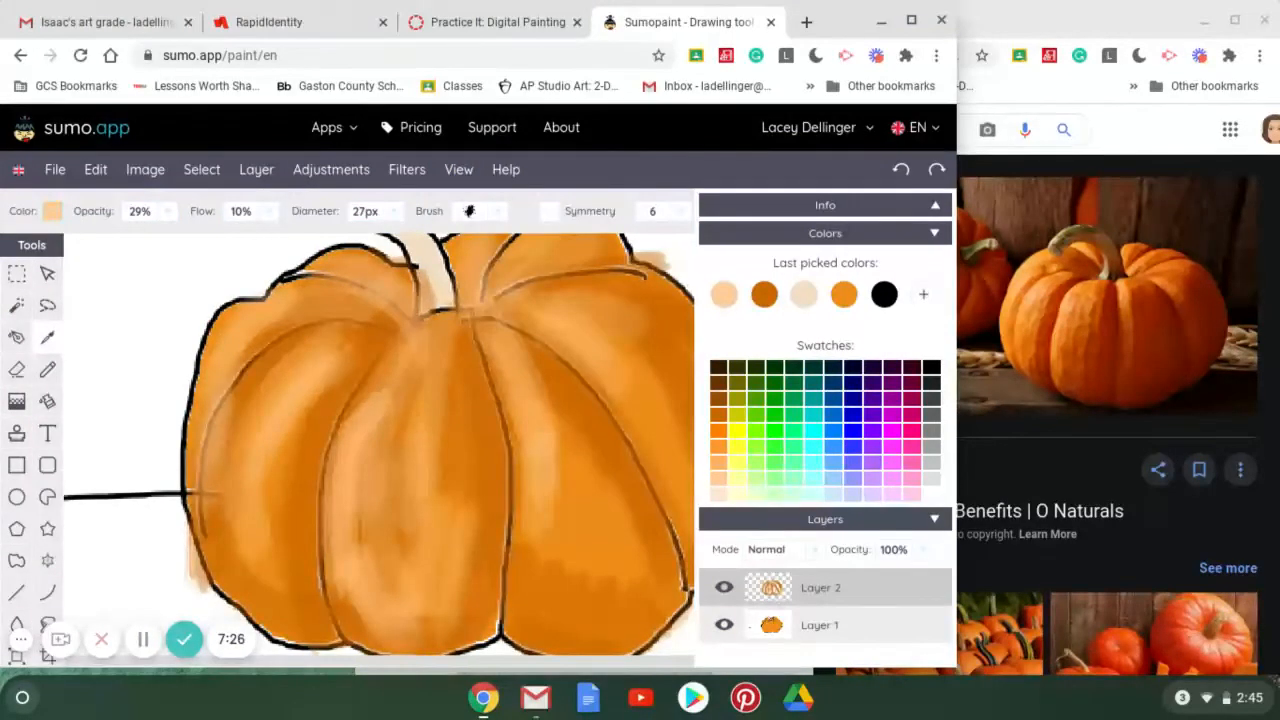
click(393, 211)
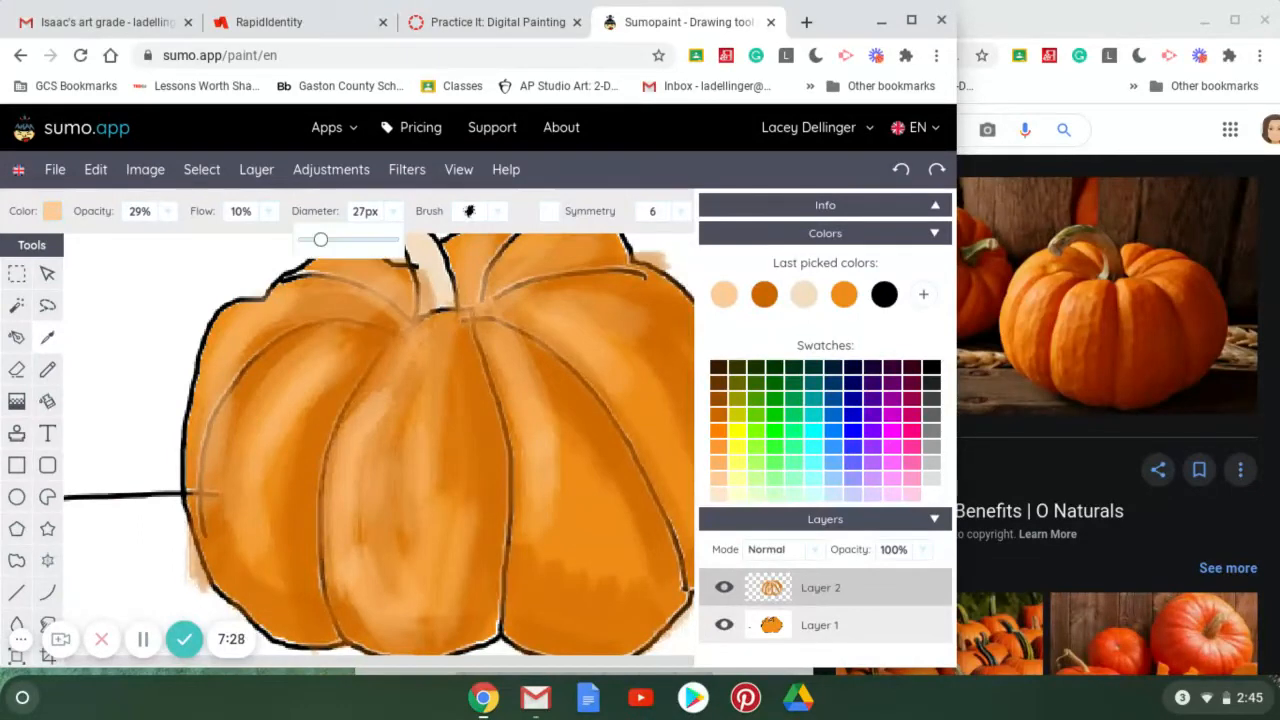
drag(323, 240, 305, 240)
right_click(316, 240)
key(Escape)
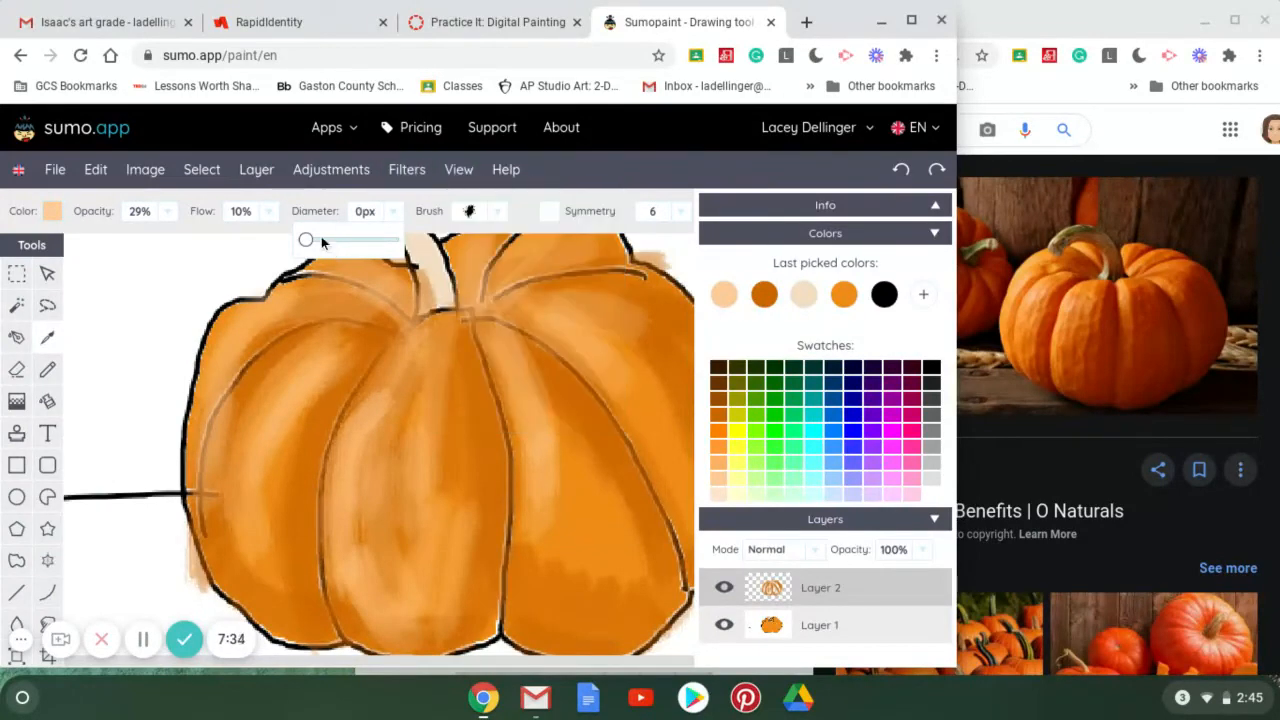
drag(322, 241, 310, 244)
click(322, 243)
drag(321, 243, 314, 242)
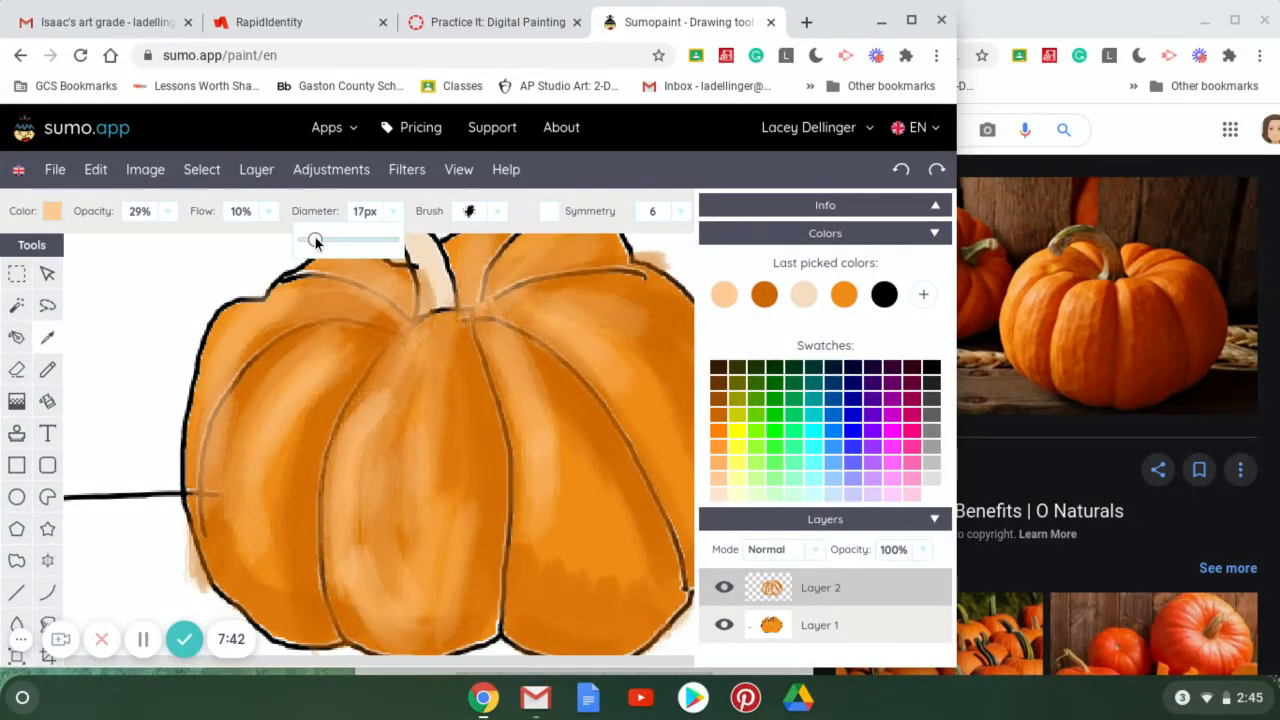
drag(274, 468, 272, 568)
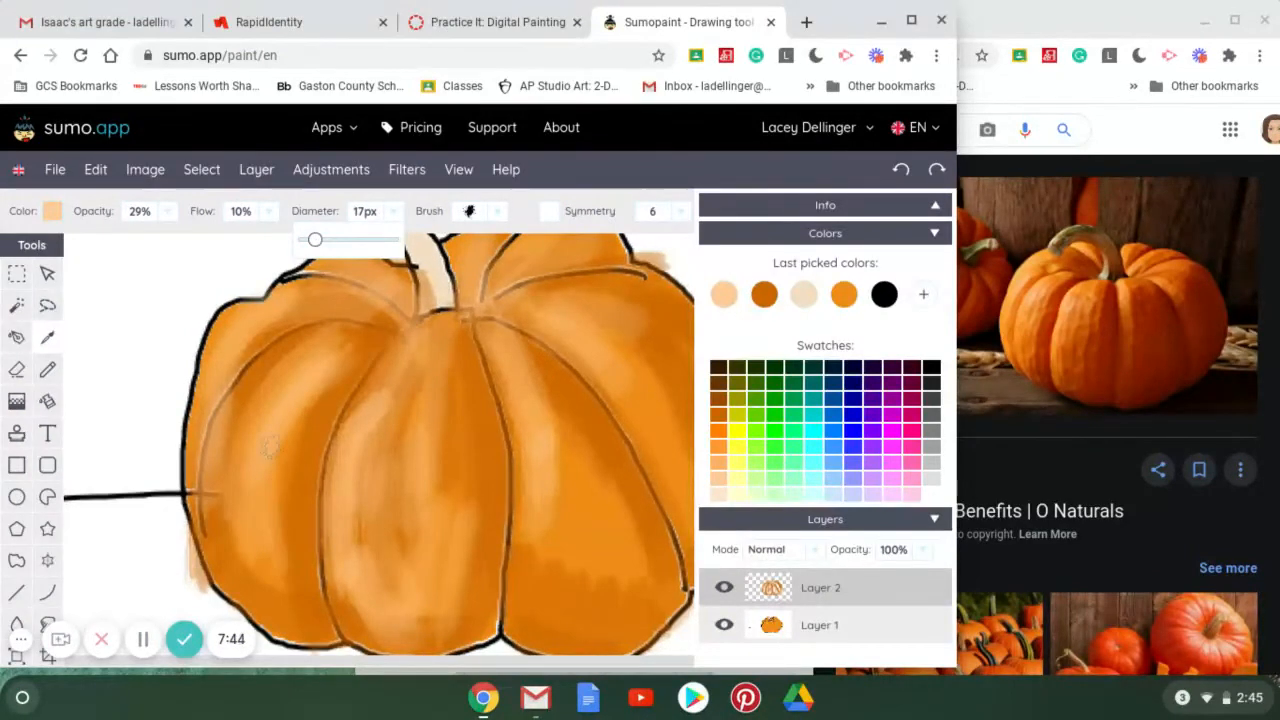
drag(282, 440, 272, 588)
mouse_move(222, 528)
mouse_down()
mouse_move(264, 606)
mouse_move(298, 627)
mouse_up()
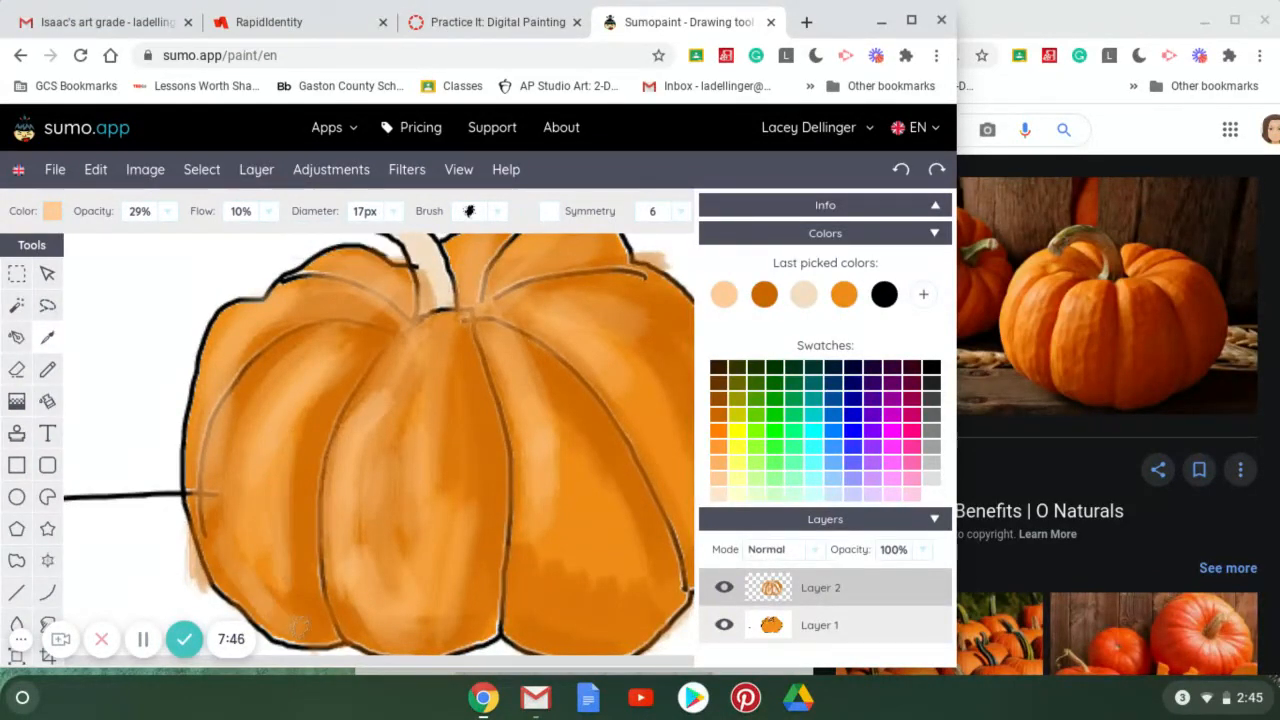
Shade in dark brown along the front section's lower edge and right corner, and on both sides of the stem base
click(718, 383)
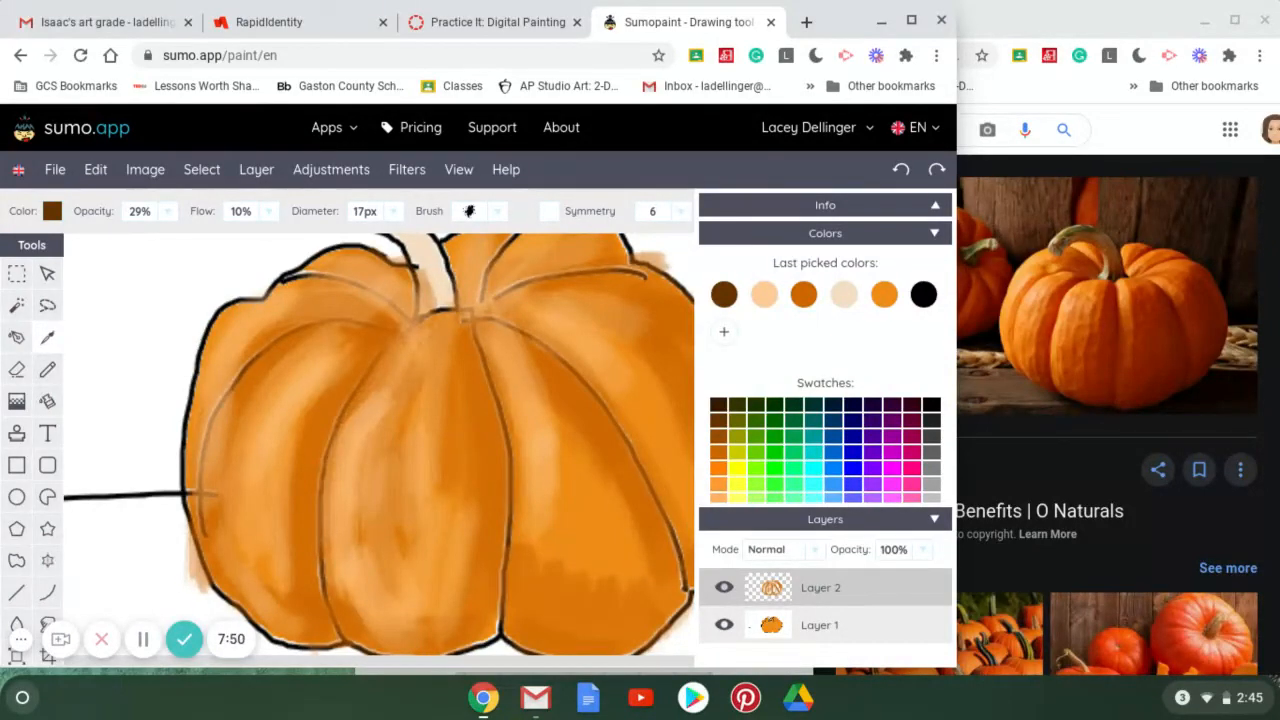
mouse_move(515, 585)
mouse_down()
mouse_move(516, 645)
mouse_move(548, 634)
mouse_move(512, 582)
mouse_move(525, 631)
mouse_move(430, 638)
mouse_move(488, 610)
mouse_move(398, 640)
mouse_up()
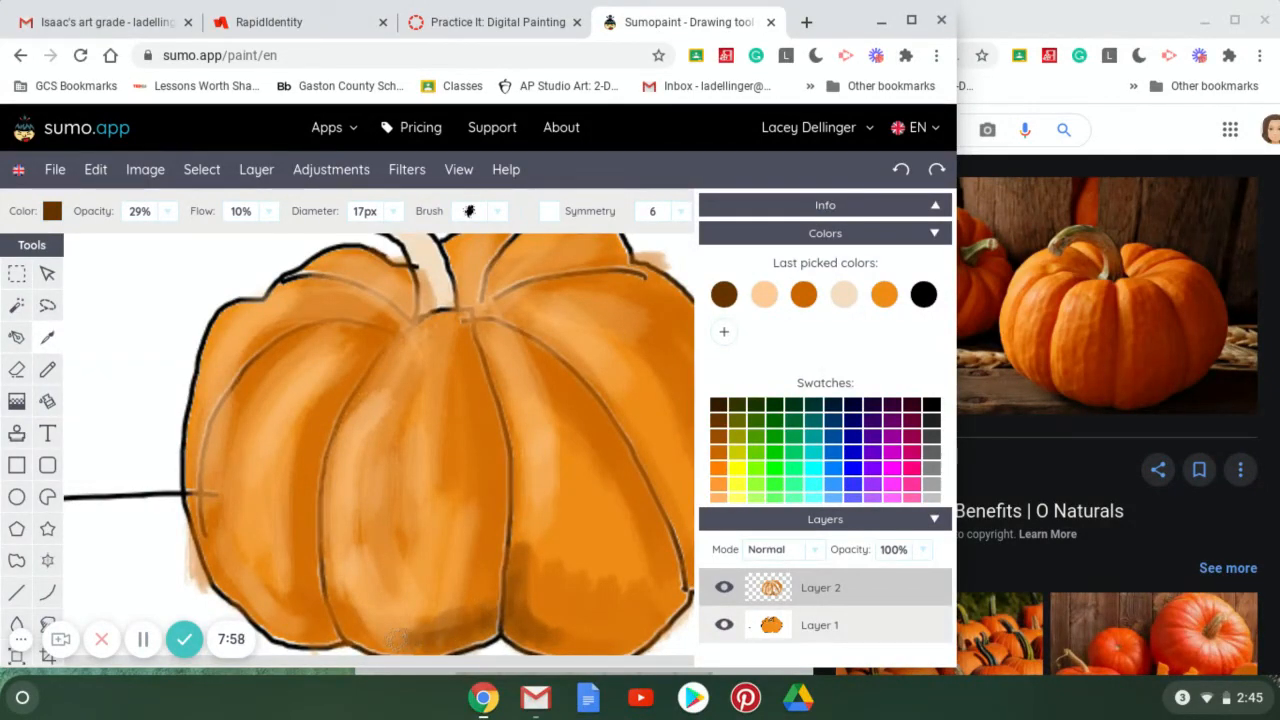
mouse_move(410, 318)
mouse_down()
mouse_move(372, 355)
mouse_move(408, 316)
mouse_move(388, 318)
mouse_move(402, 328)
mouse_move(395, 280)
mouse_move(405, 305)
mouse_move(360, 285)
mouse_move(370, 313)
mouse_move(400, 285)
mouse_move(345, 275)
mouse_move(415, 305)
mouse_move(365, 365)
mouse_move(340, 302)
mouse_up()
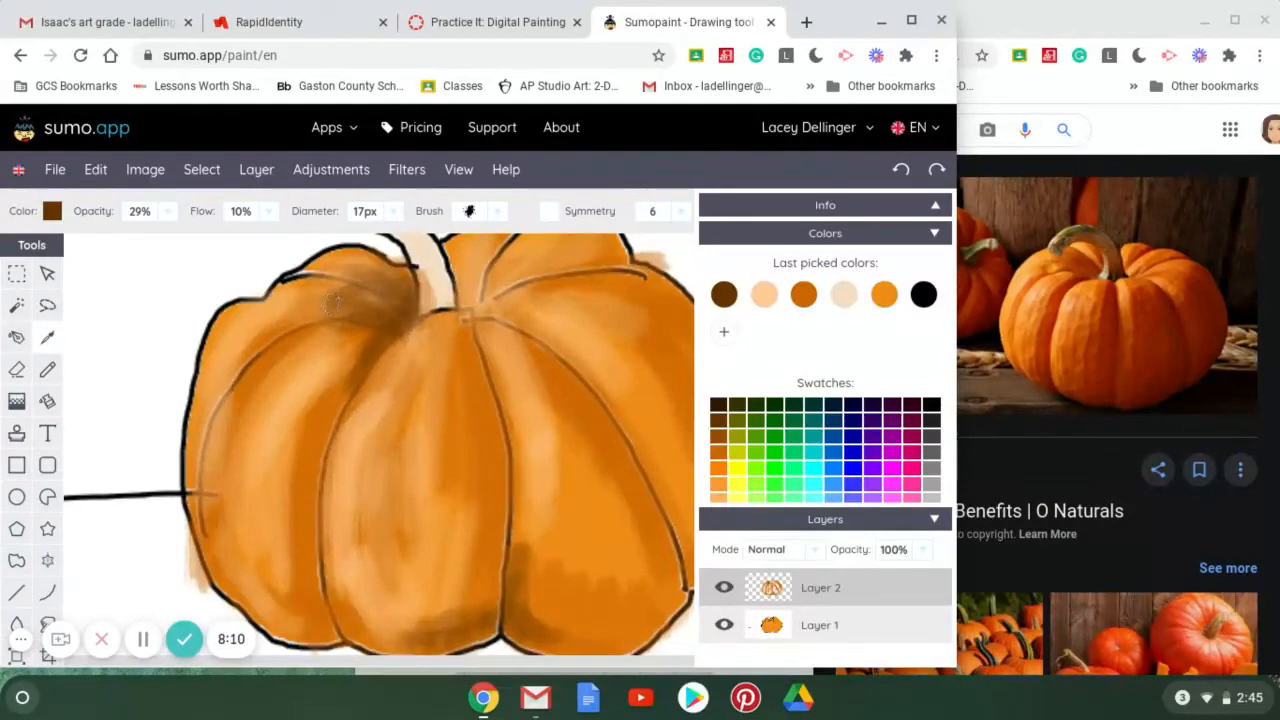
mouse_move(488, 300)
mouse_down()
mouse_move(495, 262)
mouse_move(480, 300)
mouse_move(458, 252)
mouse_move(505, 290)
mouse_move(517, 272)
mouse_up()
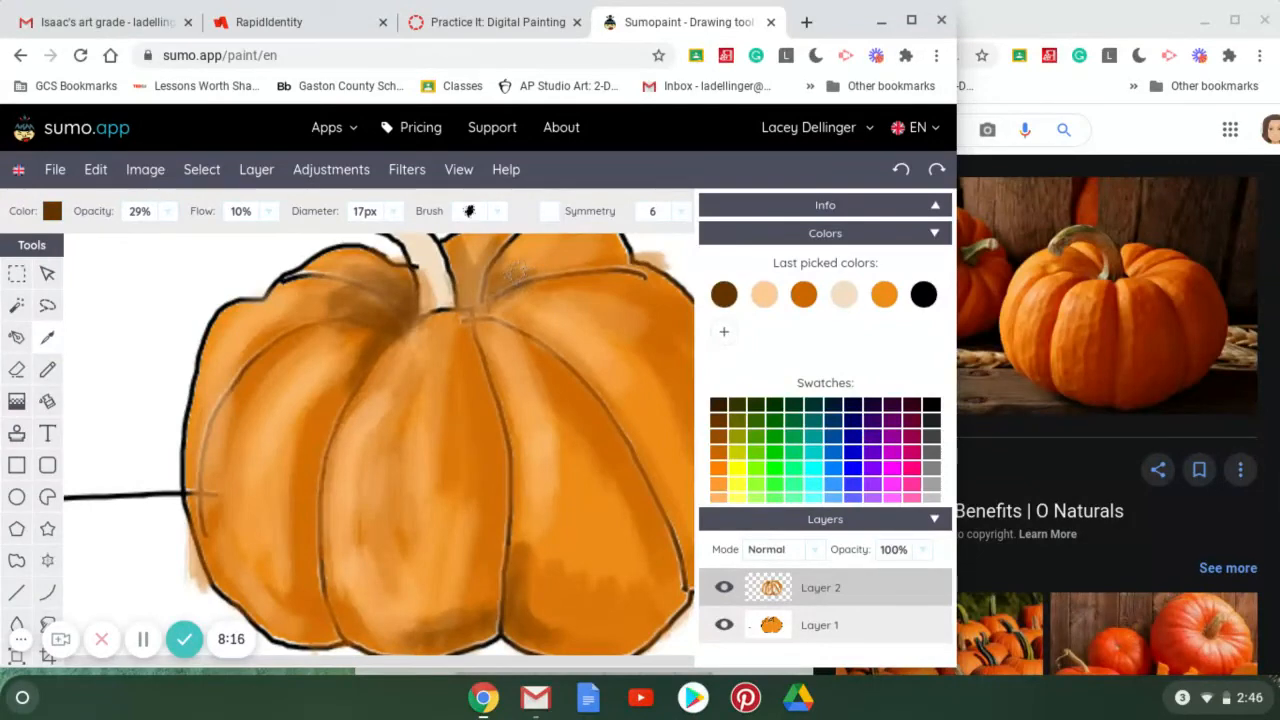
Darken both rib lines bordering the front section and the curved rib line across the upper left with dark brown
mouse_move(466, 318)
mouse_down()
mouse_move(485, 365)
mouse_move(470, 327)
mouse_move(503, 467)
mouse_move(472, 333)
mouse_move(488, 605)
mouse_move(510, 505)
mouse_move(475, 620)
mouse_move(507, 508)
mouse_move(503, 403)
mouse_move(502, 513)
mouse_move(457, 317)
mouse_move(485, 428)
mouse_up()
mouse_move(374, 362)
mouse_down()
mouse_move(329, 431)
mouse_move(321, 514)
mouse_up()
scroll(326, 432, up, 1)
drag(359, 404, 321, 594)
mouse_move(337, 482)
mouse_down()
mouse_move(329, 626)
mouse_move(336, 456)
mouse_up()
drag(372, 385, 348, 466)
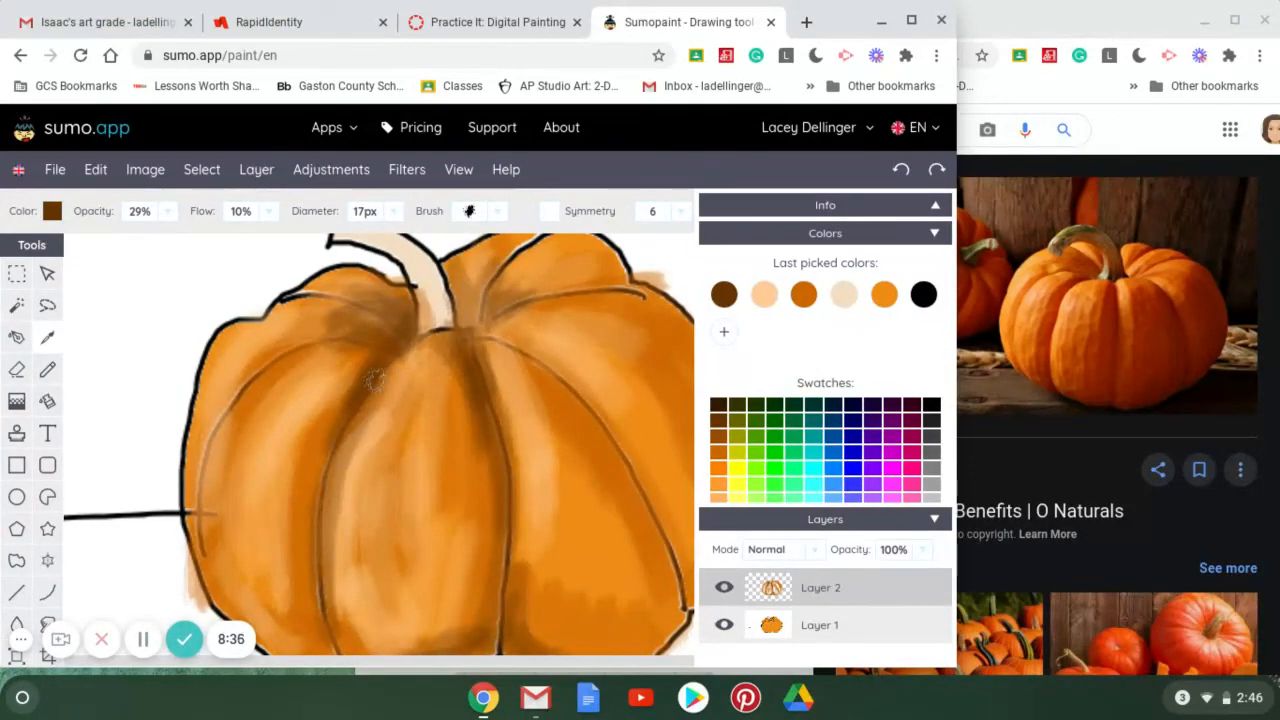
mouse_move(322, 335)
mouse_down()
mouse_move(208, 440)
mouse_move(264, 379)
mouse_move(196, 464)
mouse_up()
drag(268, 350, 362, 340)
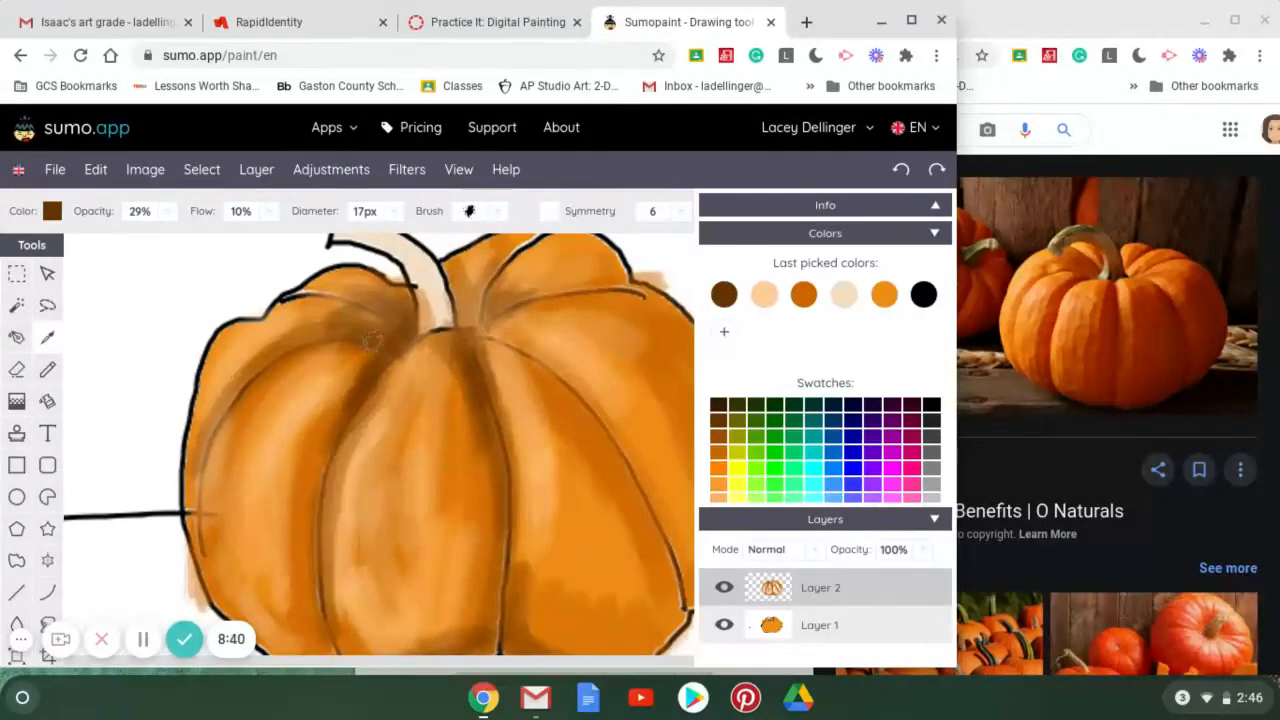
Choose the pale cream colour F9EBDB and brush highlights onto the upper front section and the section right of it
mouse_move(452, 178)
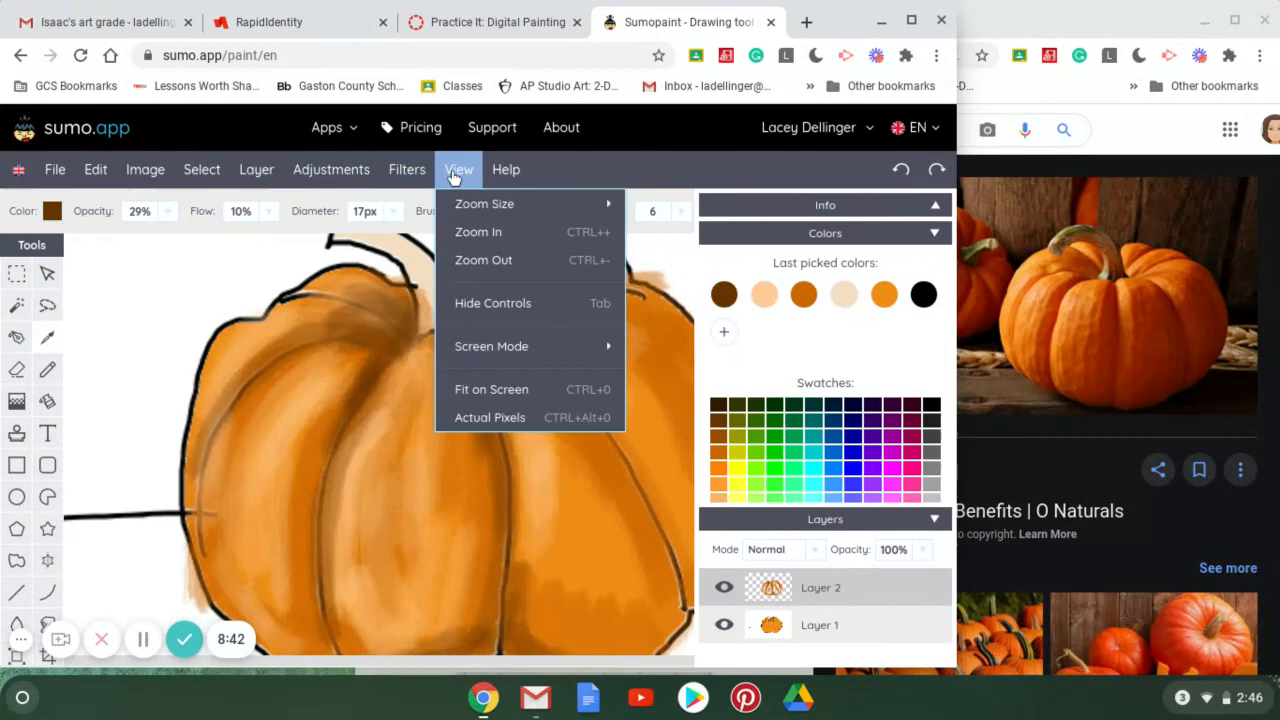
click(510, 262)
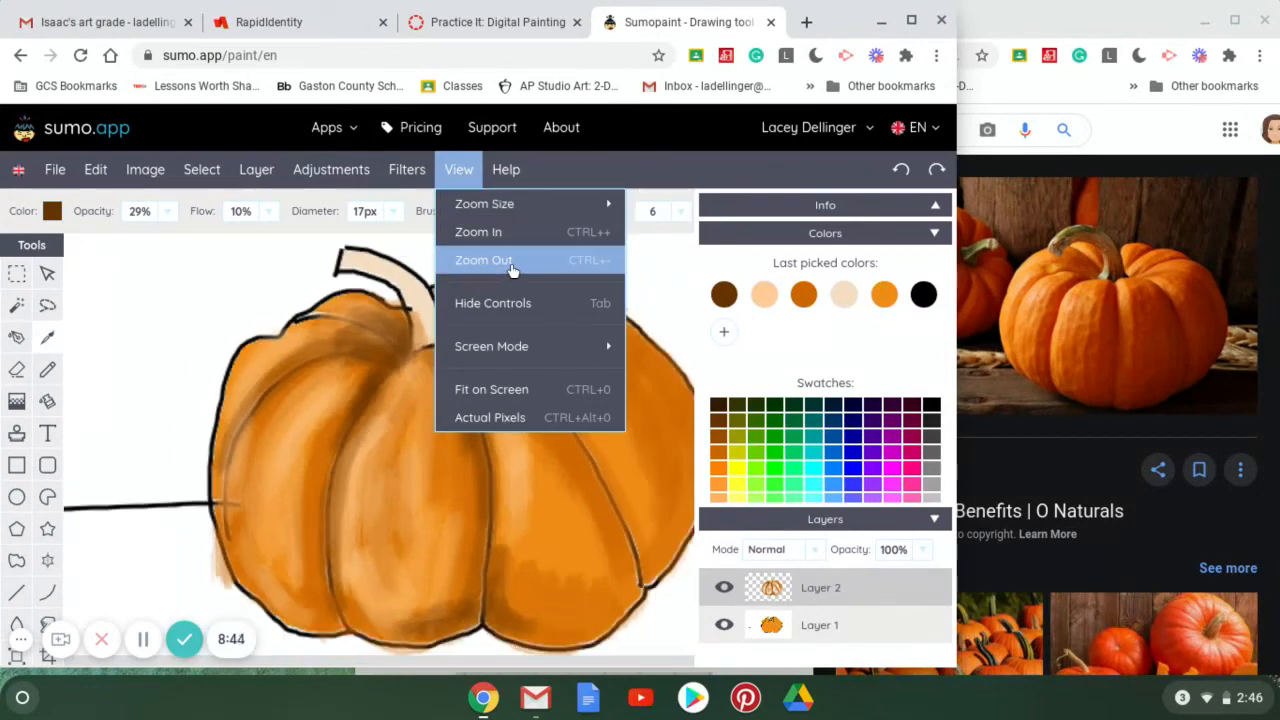
click(510, 262)
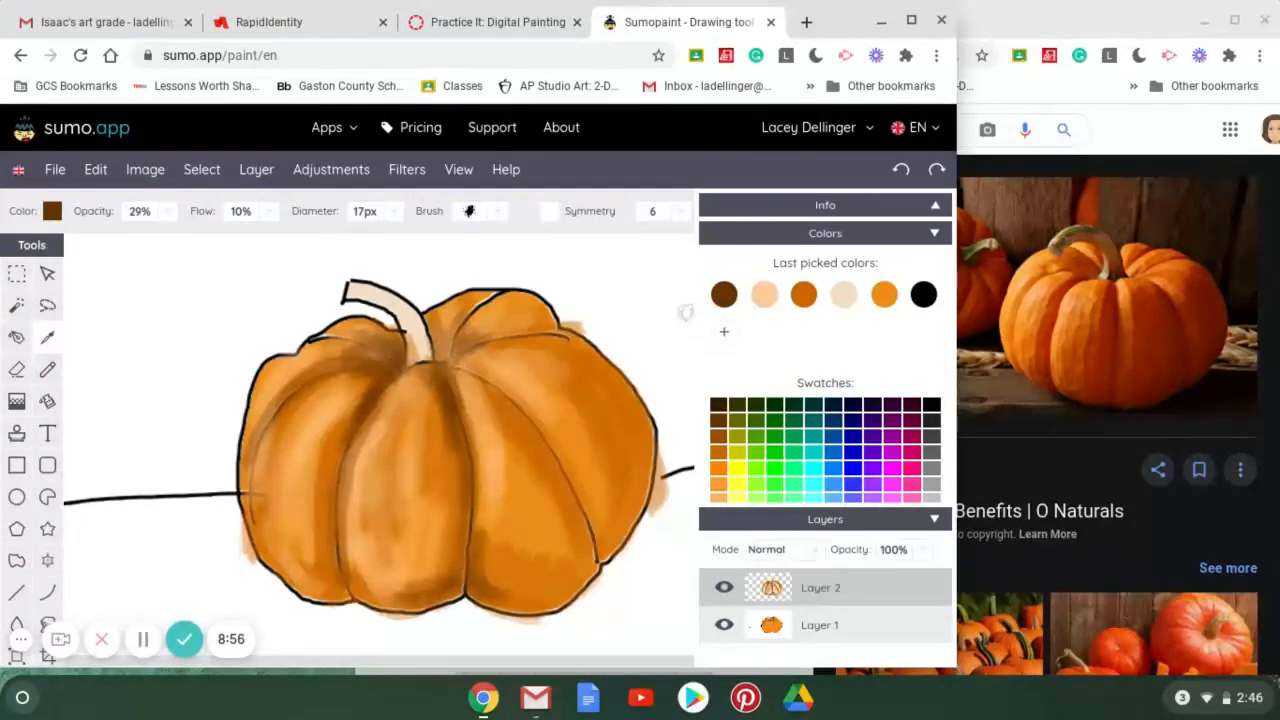
click(844, 294)
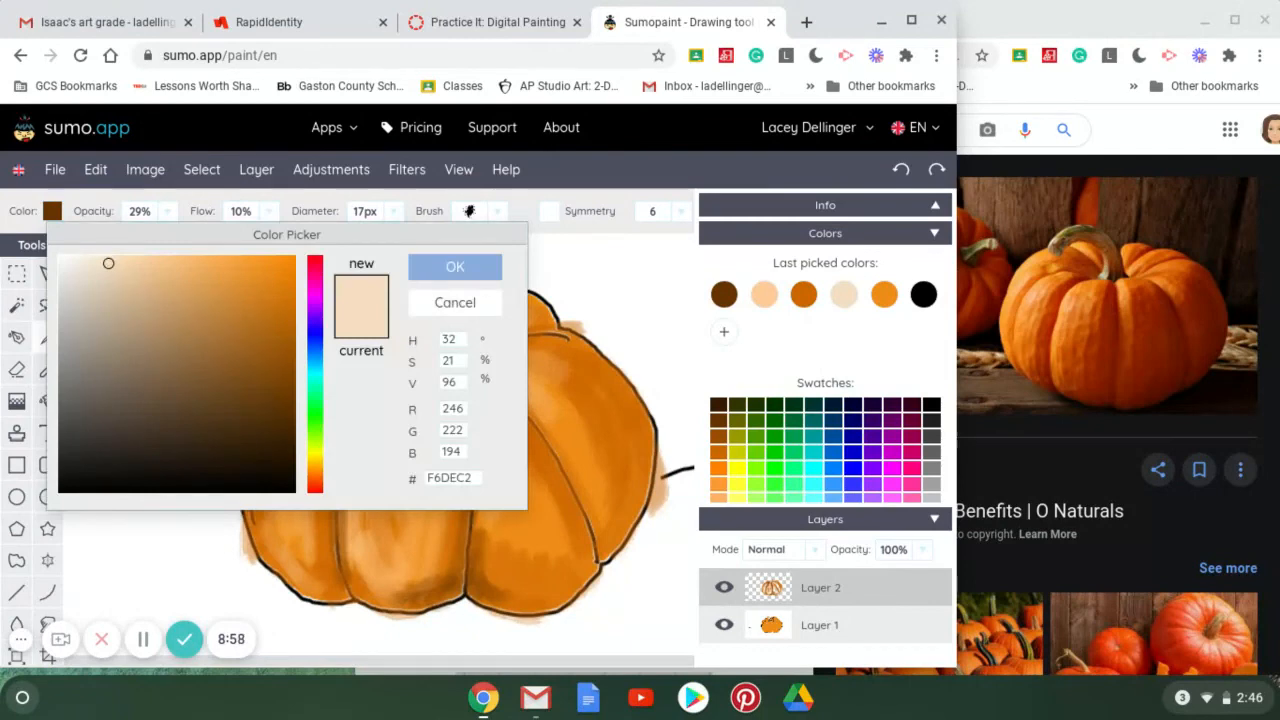
click(108, 270)
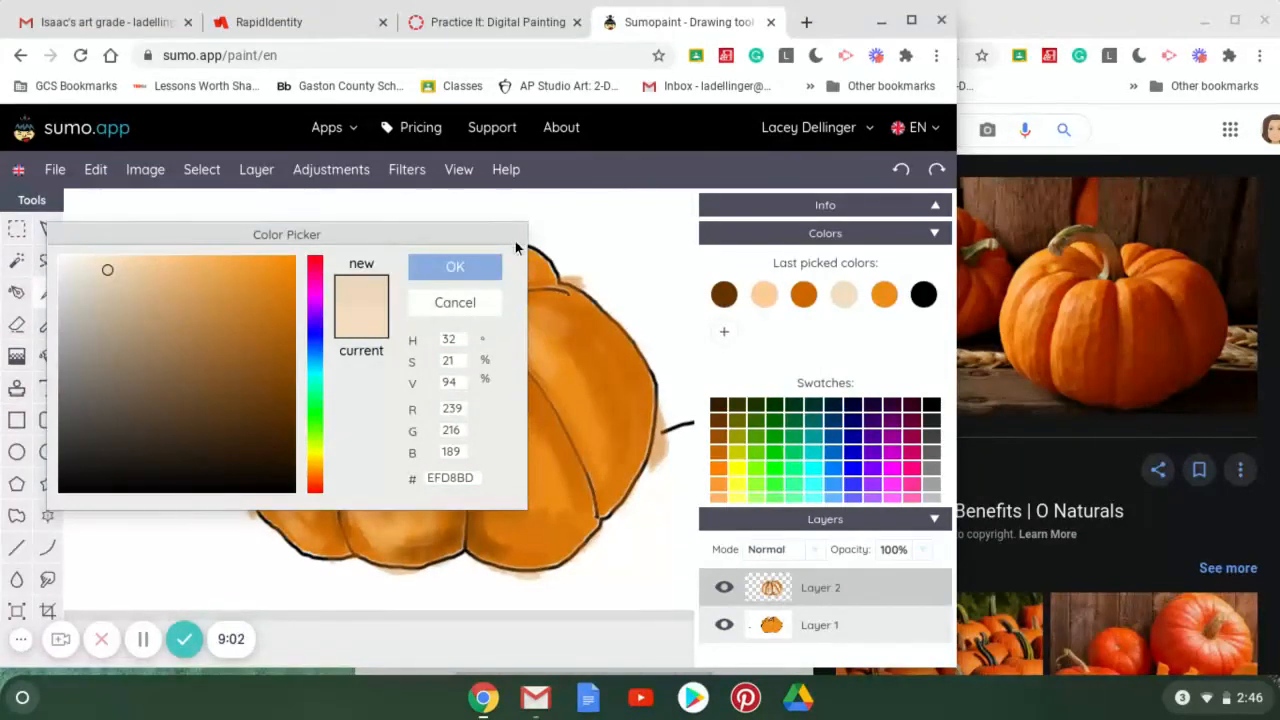
click(87, 262)
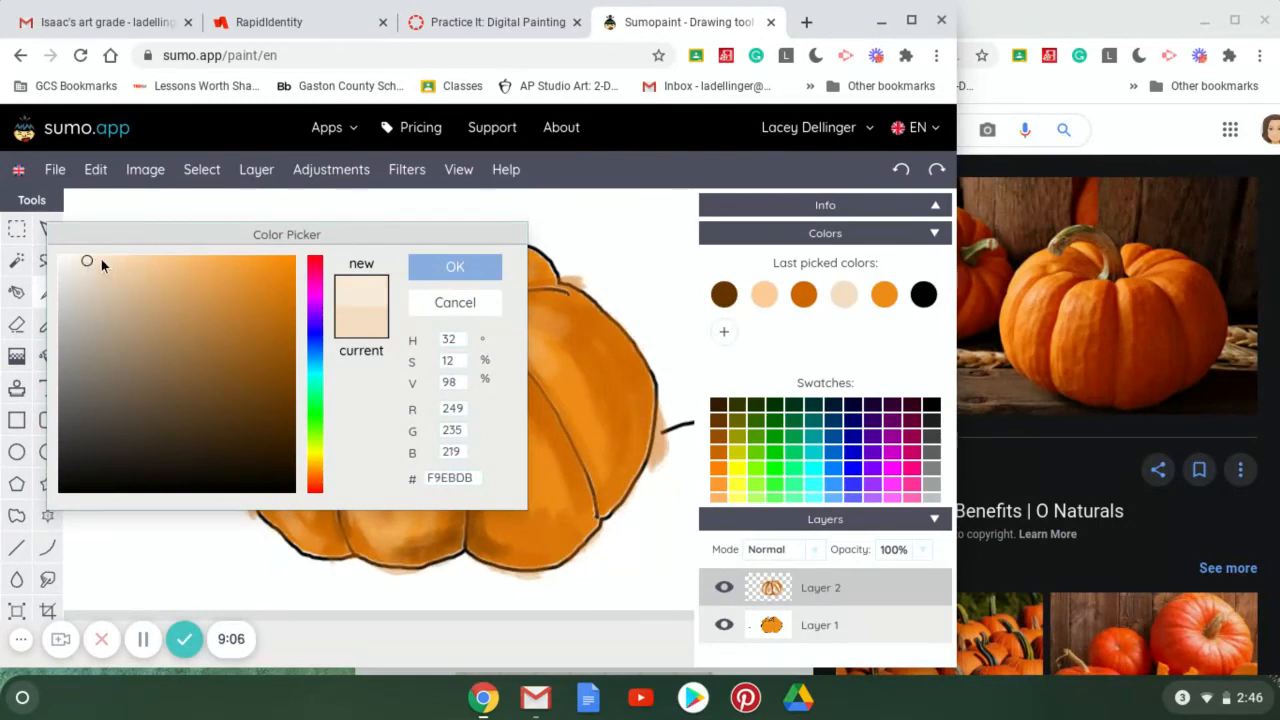
click(443, 268)
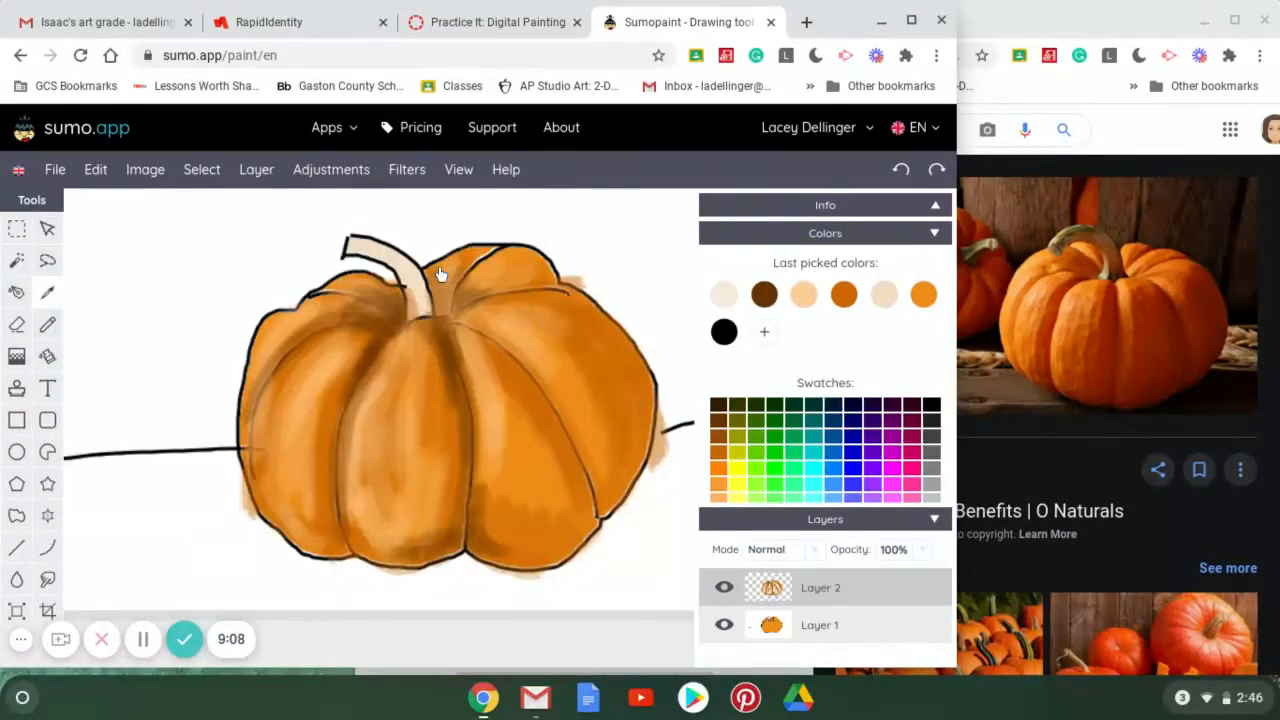
drag(398, 356, 375, 400)
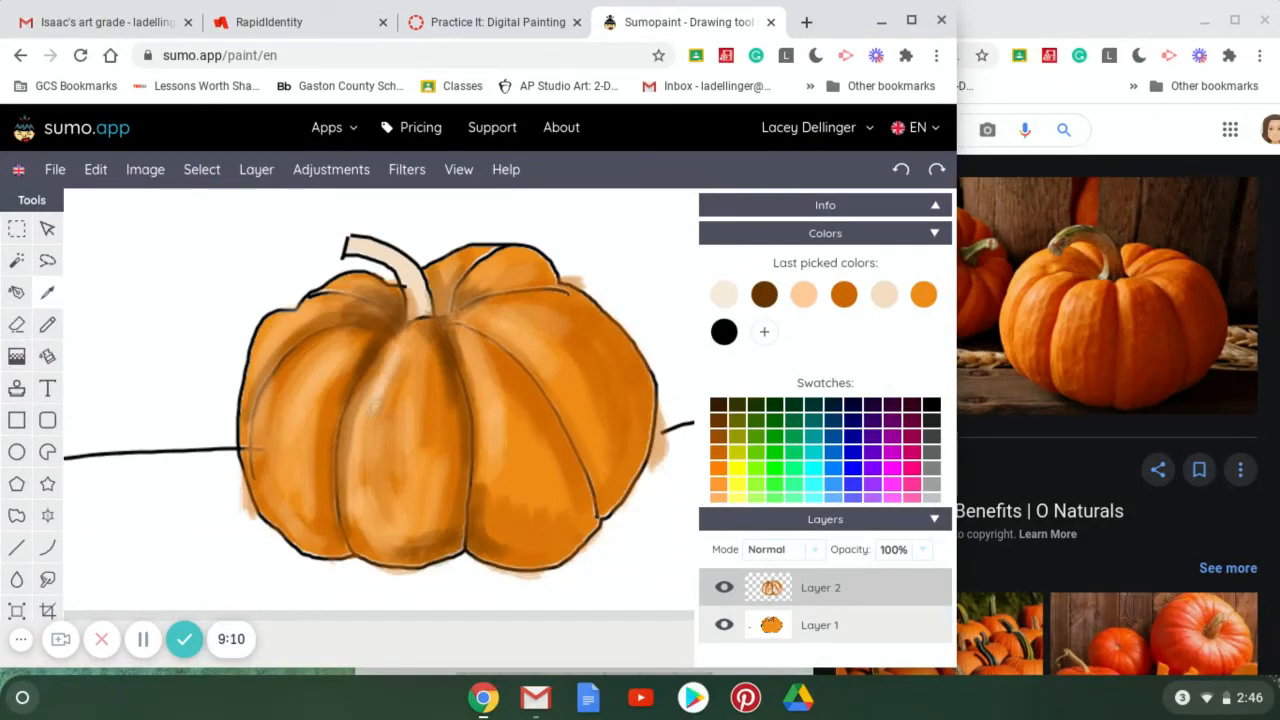
mouse_move(478, 340)
mouse_down()
mouse_move(465, 412)
mouse_move(490, 422)
mouse_up()
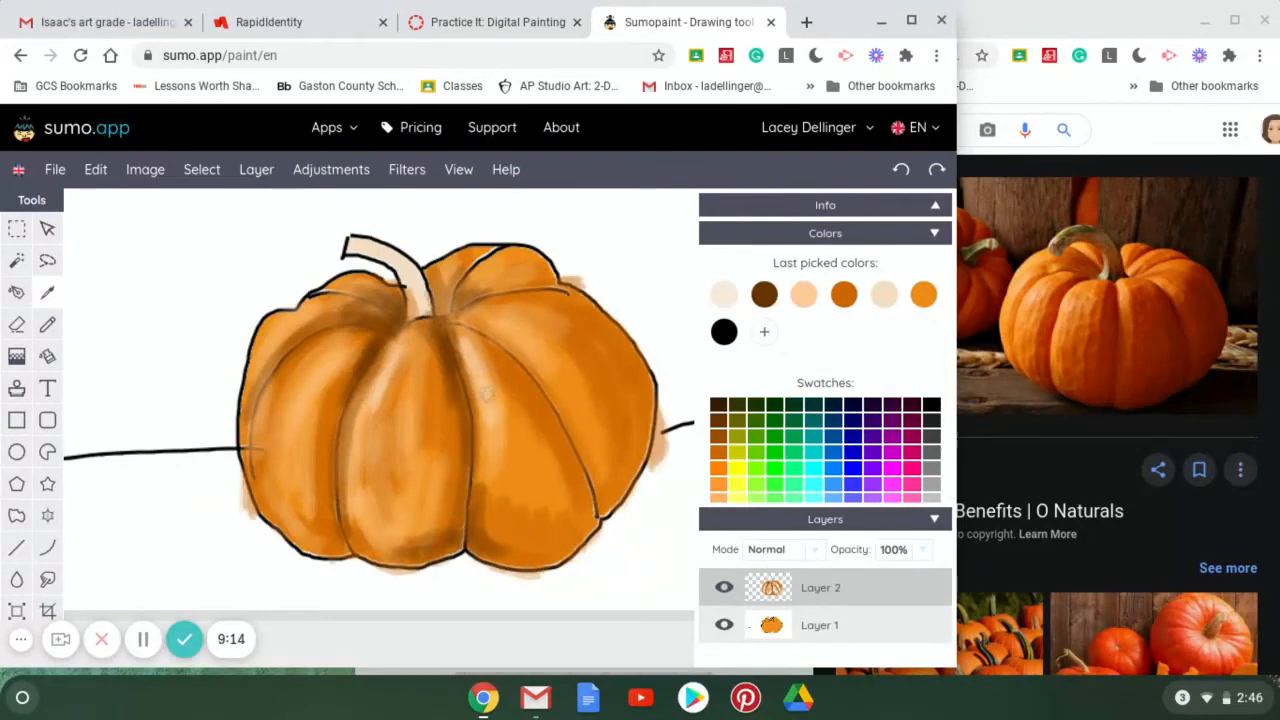
Brush pale cream highlights onto the upper left sections, the outer right section and the back lobe right of the stem
scroll(487, 393, right, 1)
drag(302, 355, 262, 406)
drag(264, 390, 306, 351)
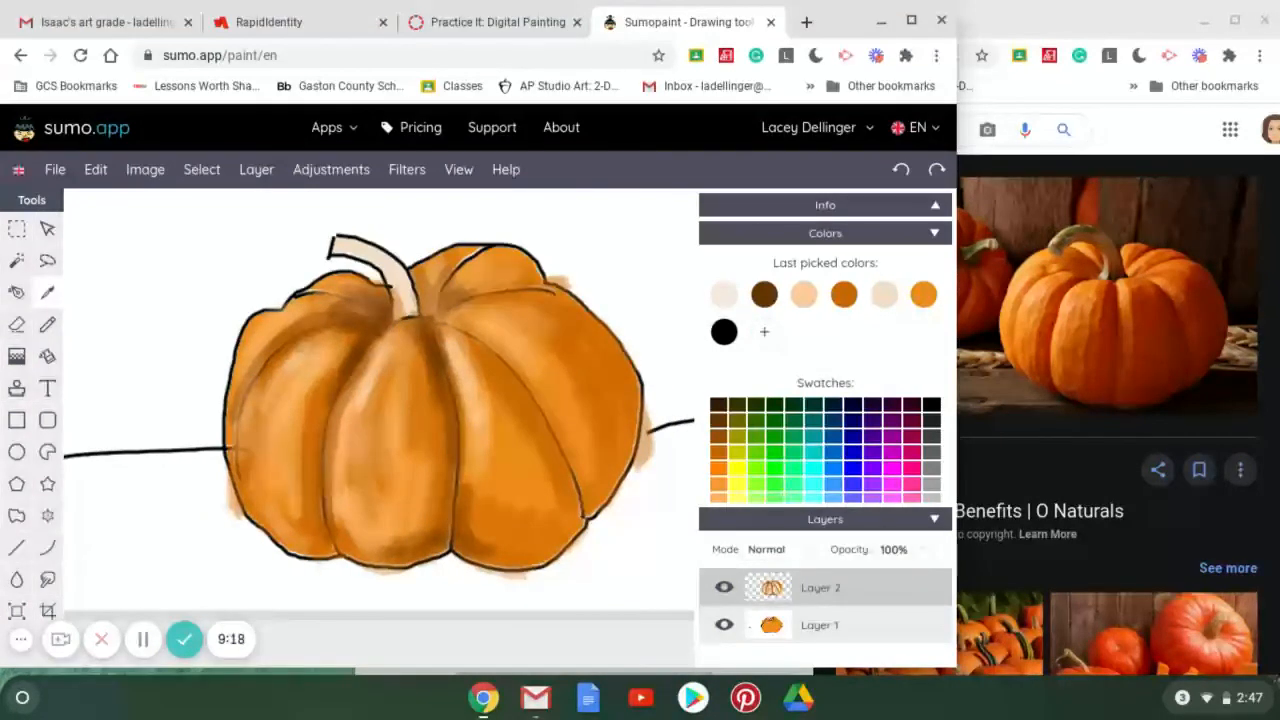
drag(300, 307, 254, 354)
drag(258, 338, 318, 297)
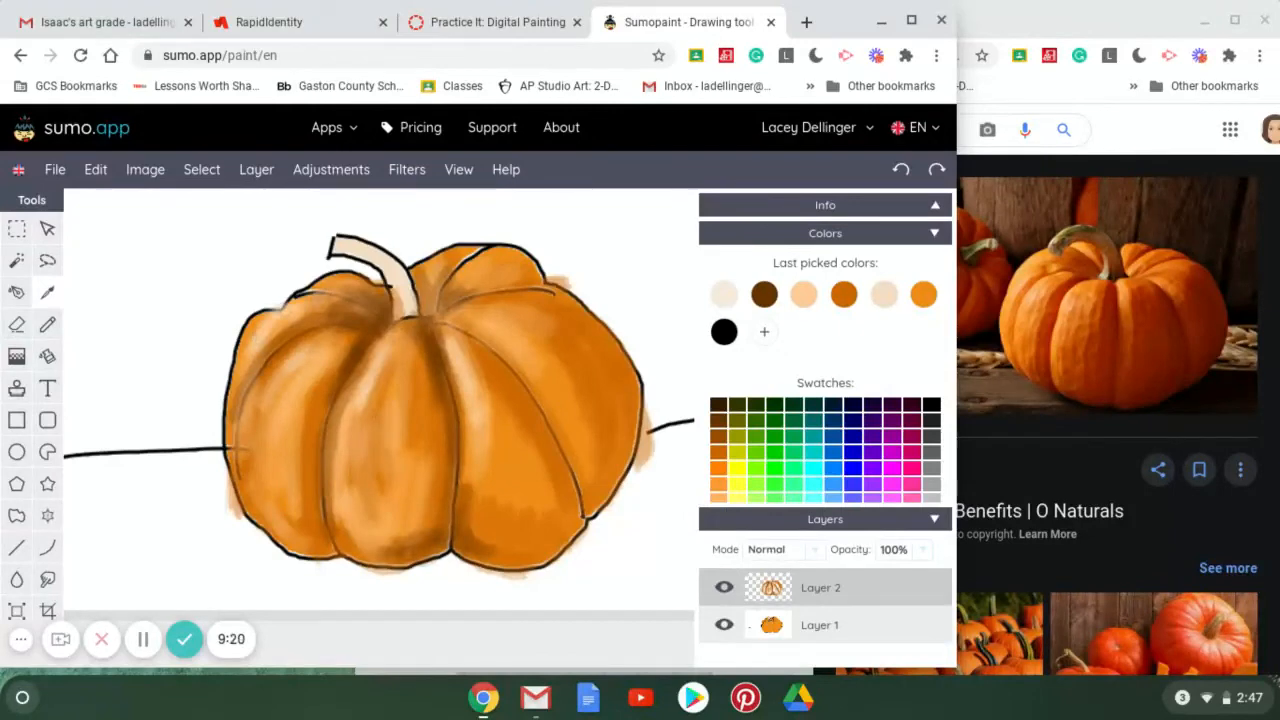
mouse_move(480, 320)
mouse_down()
mouse_move(548, 366)
mouse_move(564, 394)
mouse_up()
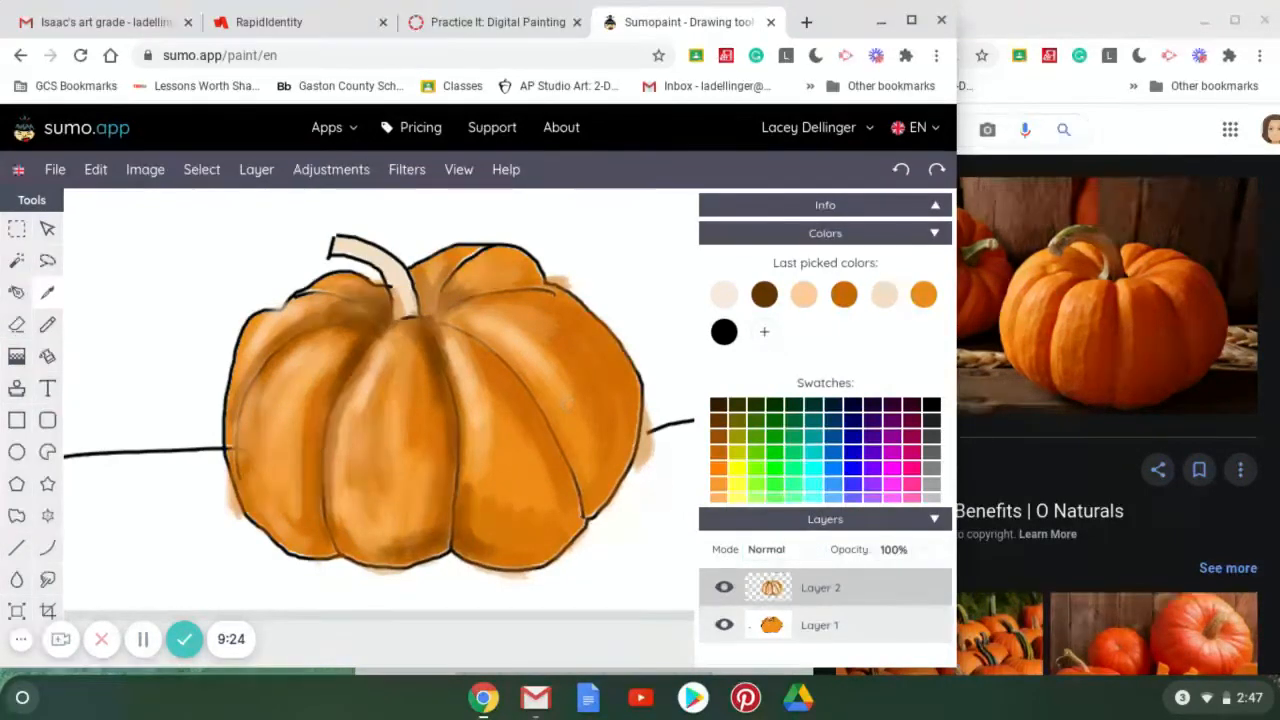
drag(490, 262, 414, 324)
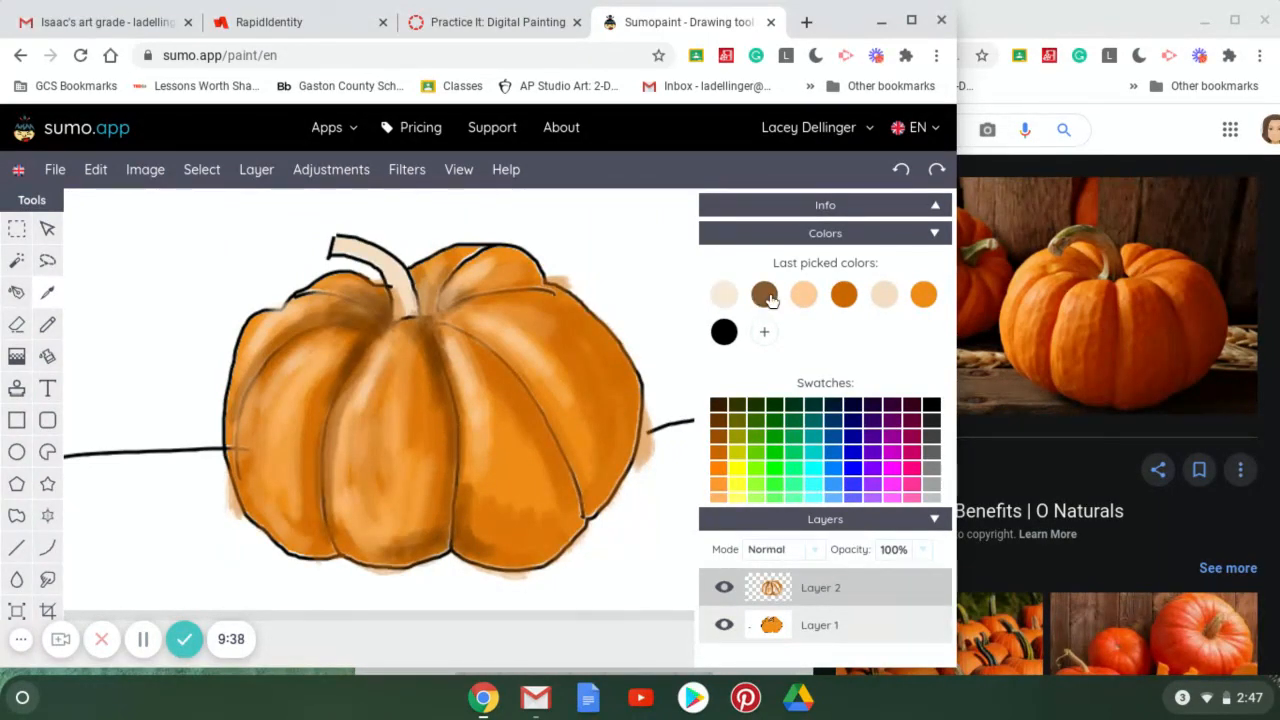
Shade the stem in dark brown from its curve down to the base
drag(380, 259, 402, 318)
drag(388, 264, 396, 320)
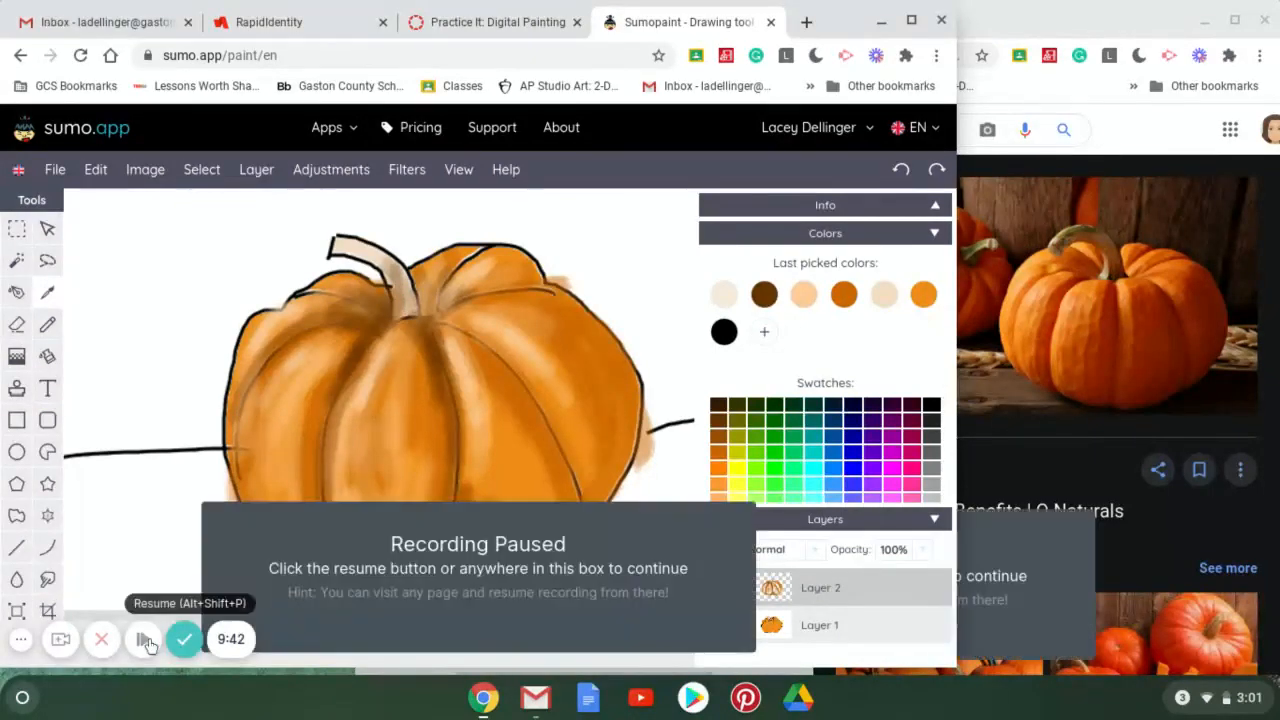
click(193, 614)
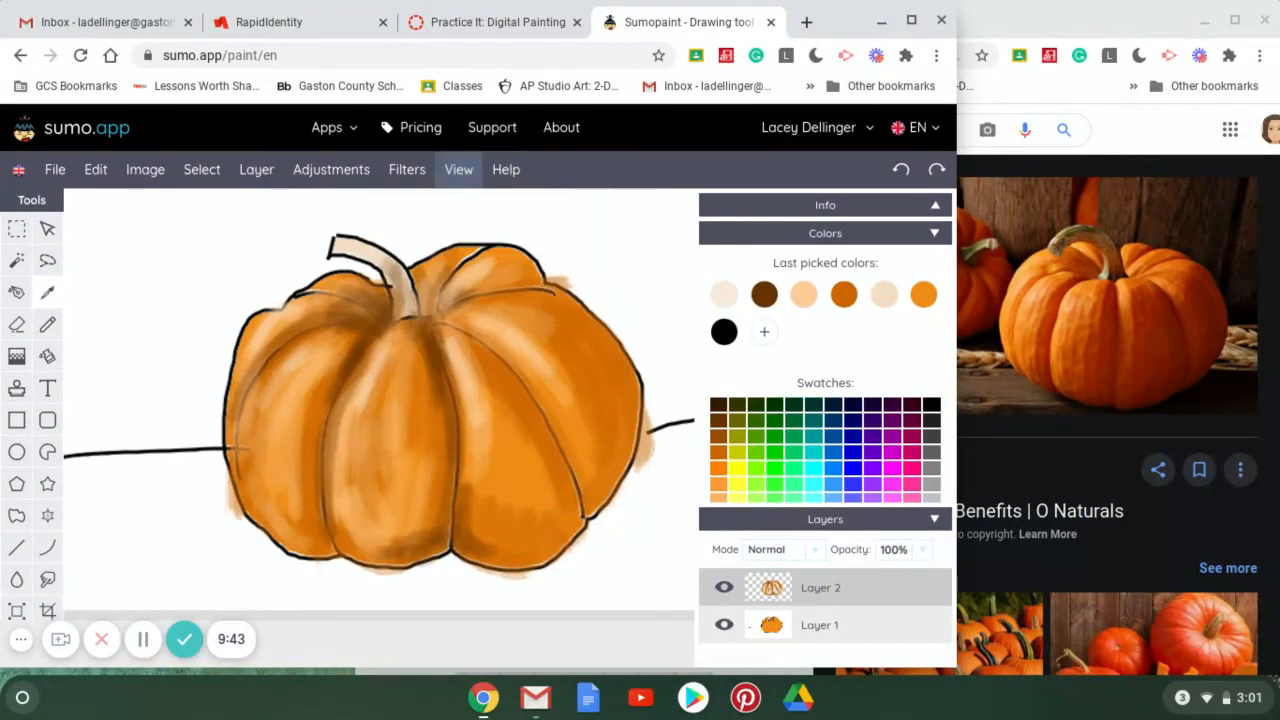
Expand the image information and activate the Move tool with the pumpkin enlarged to 175%
mouse_move(458, 169)
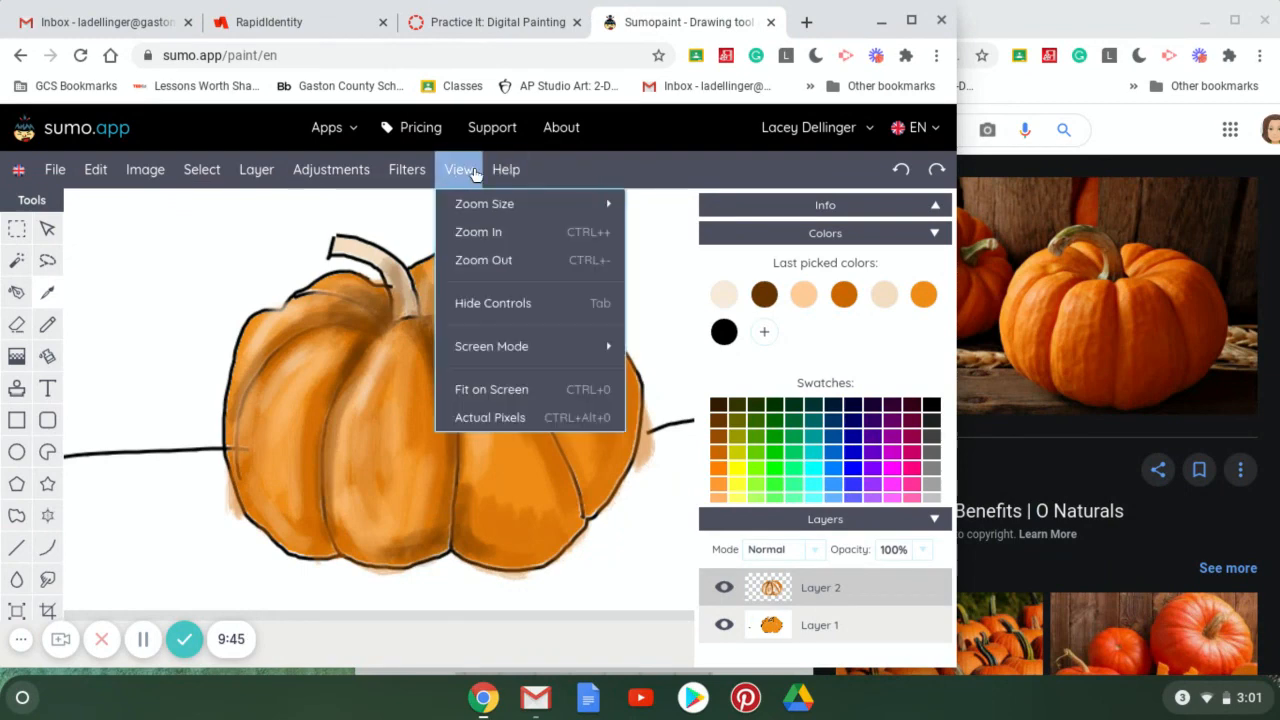
click(497, 259)
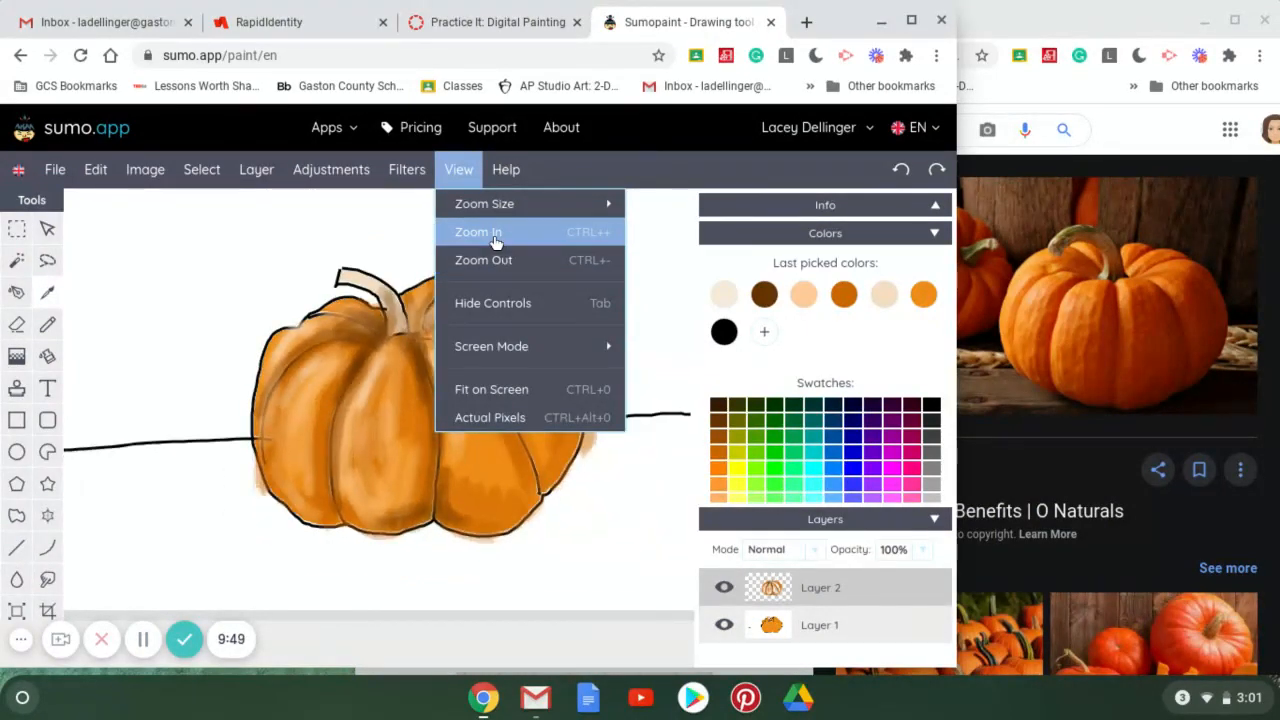
click(495, 236)
click(495, 238)
click(495, 240)
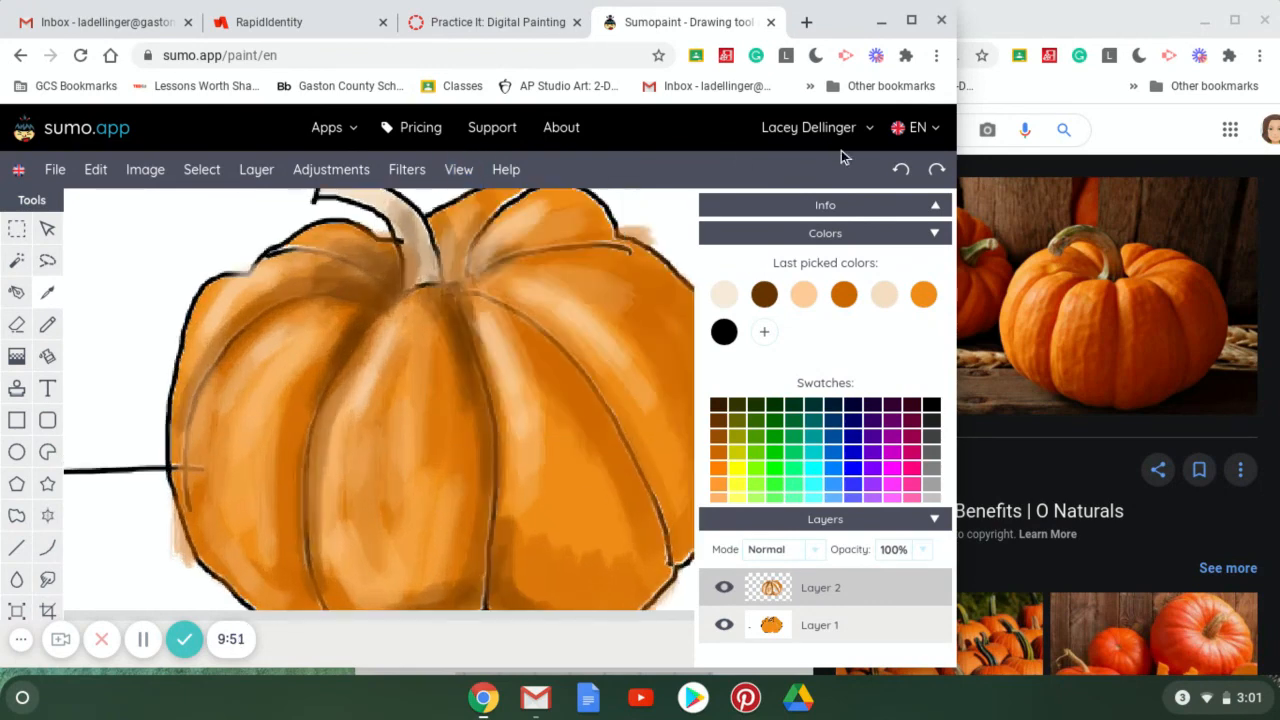
click(841, 205)
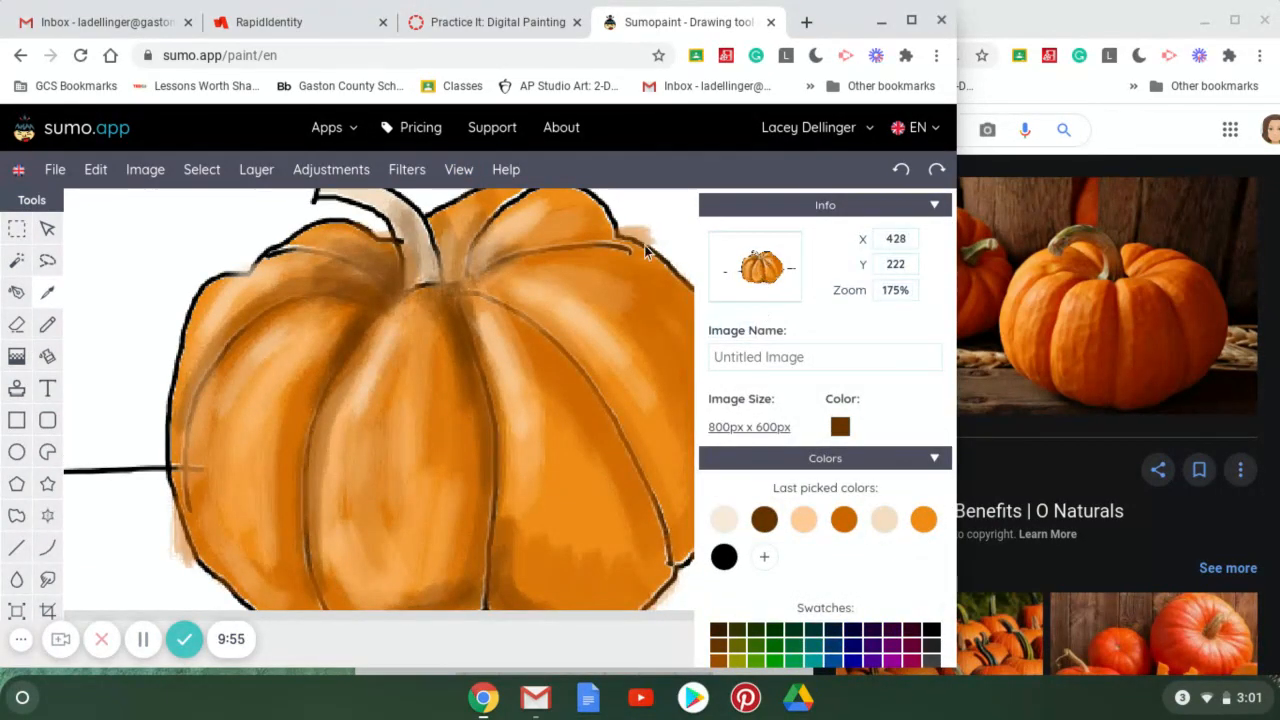
scroll(50, 588, down, 1)
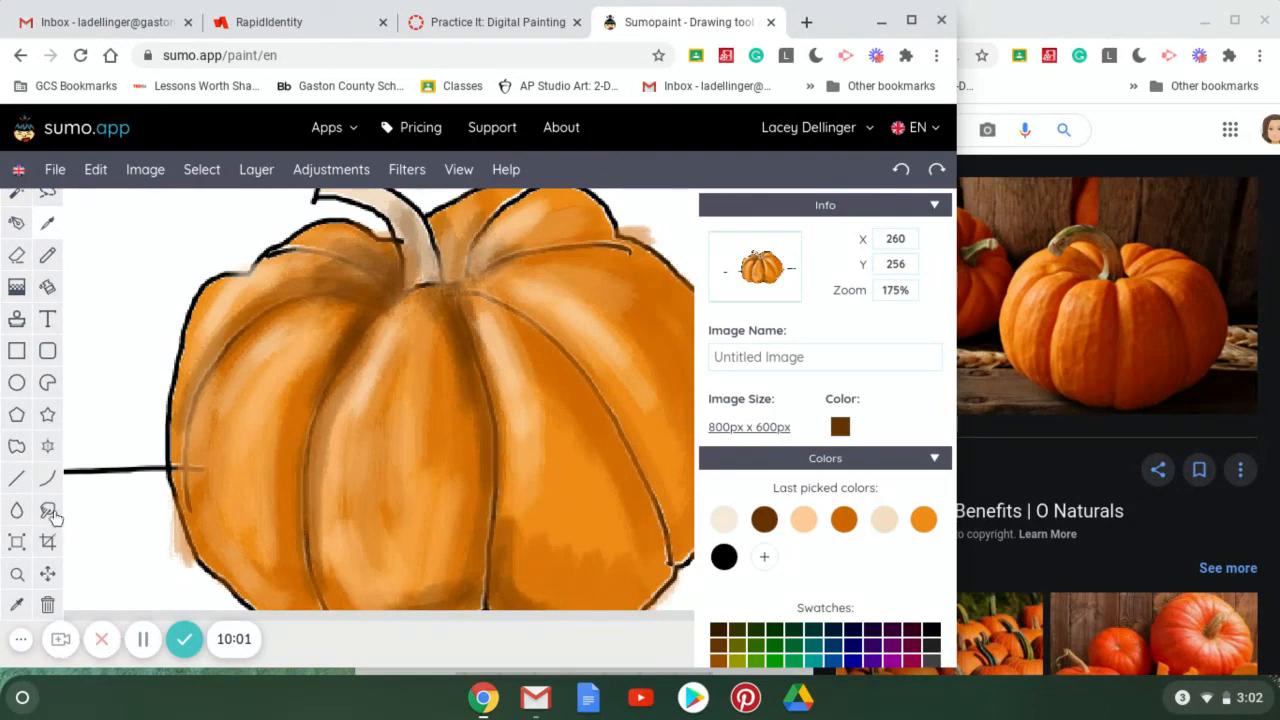
click(48, 577)
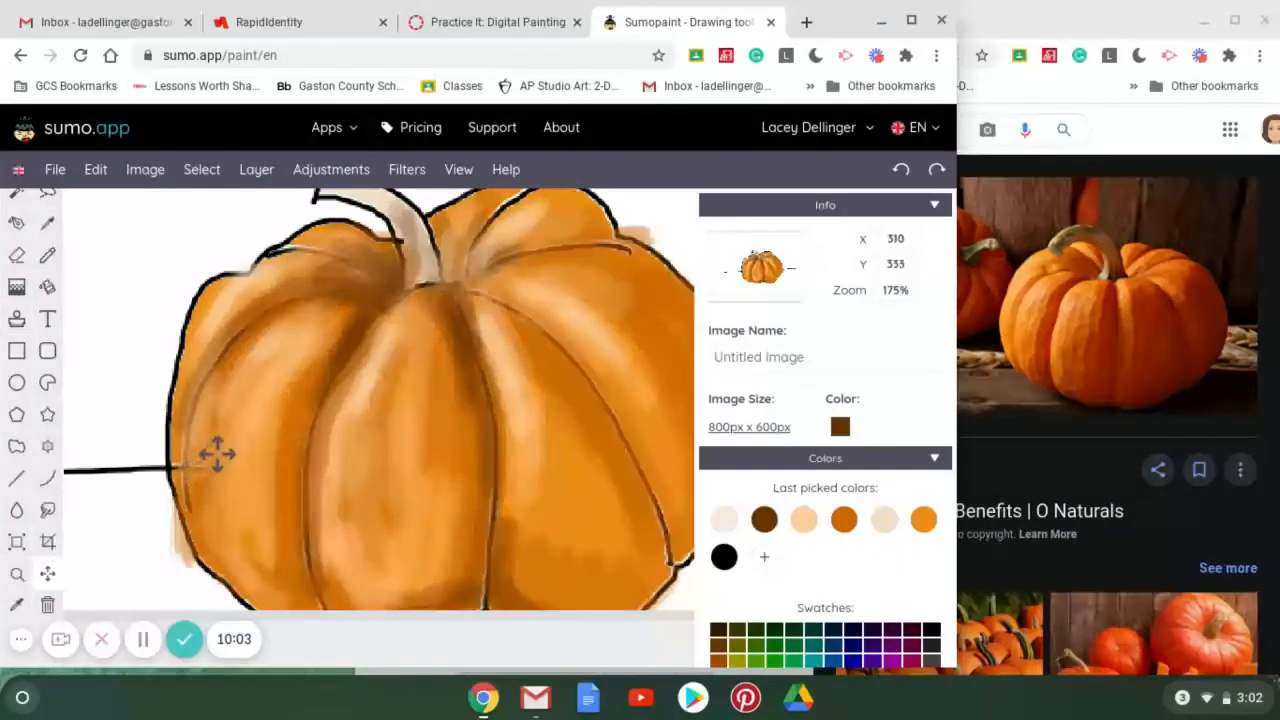